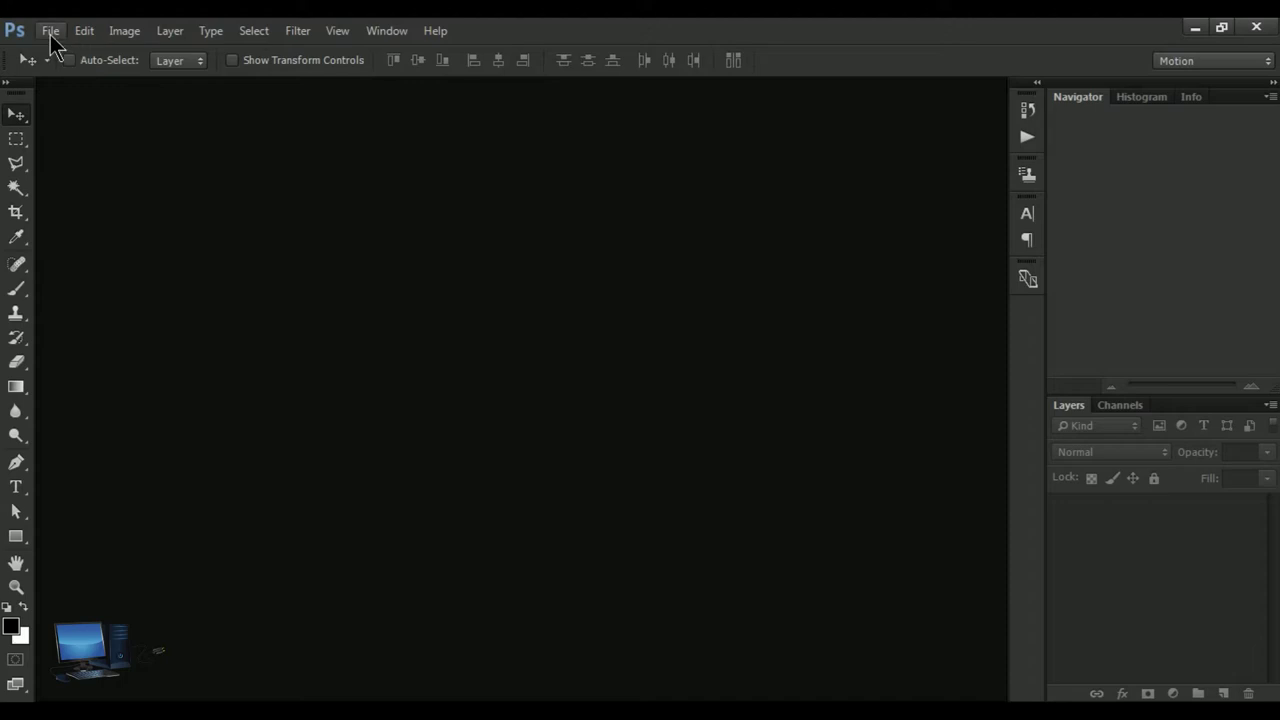
Launch the Image Processor batch tool from File > Scripts
click(50, 31)
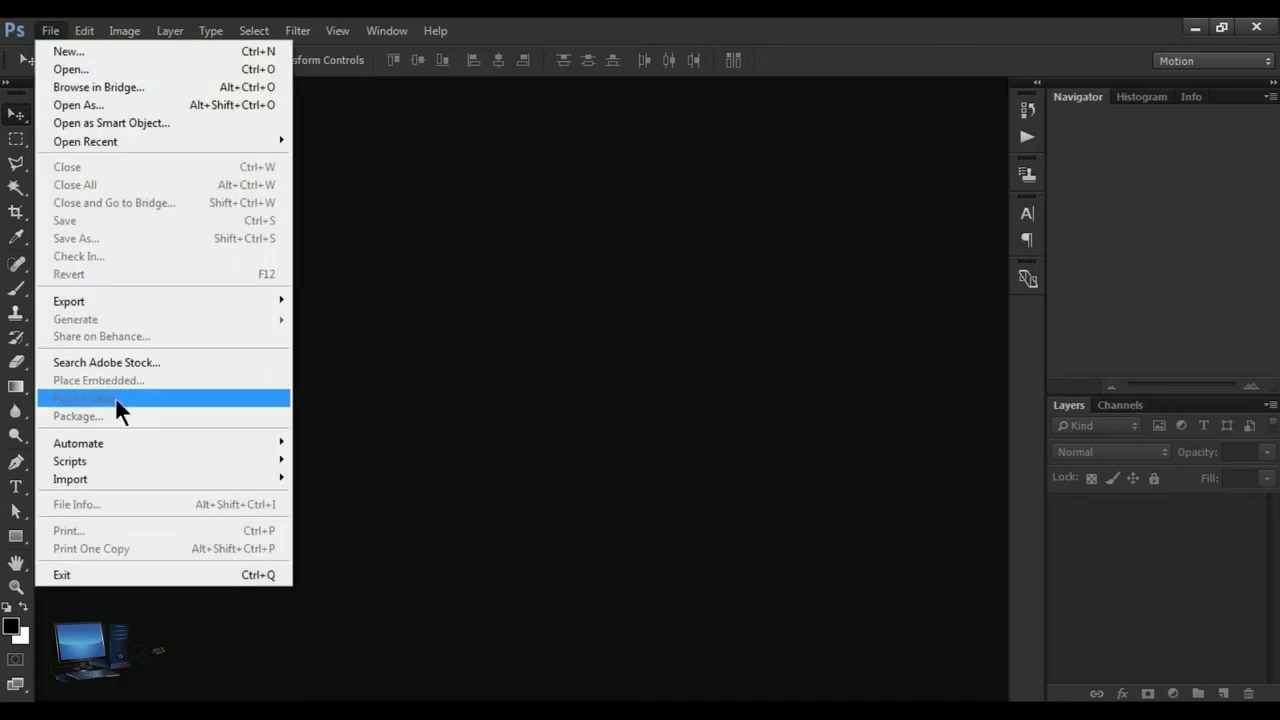
mouse_move(70, 461)
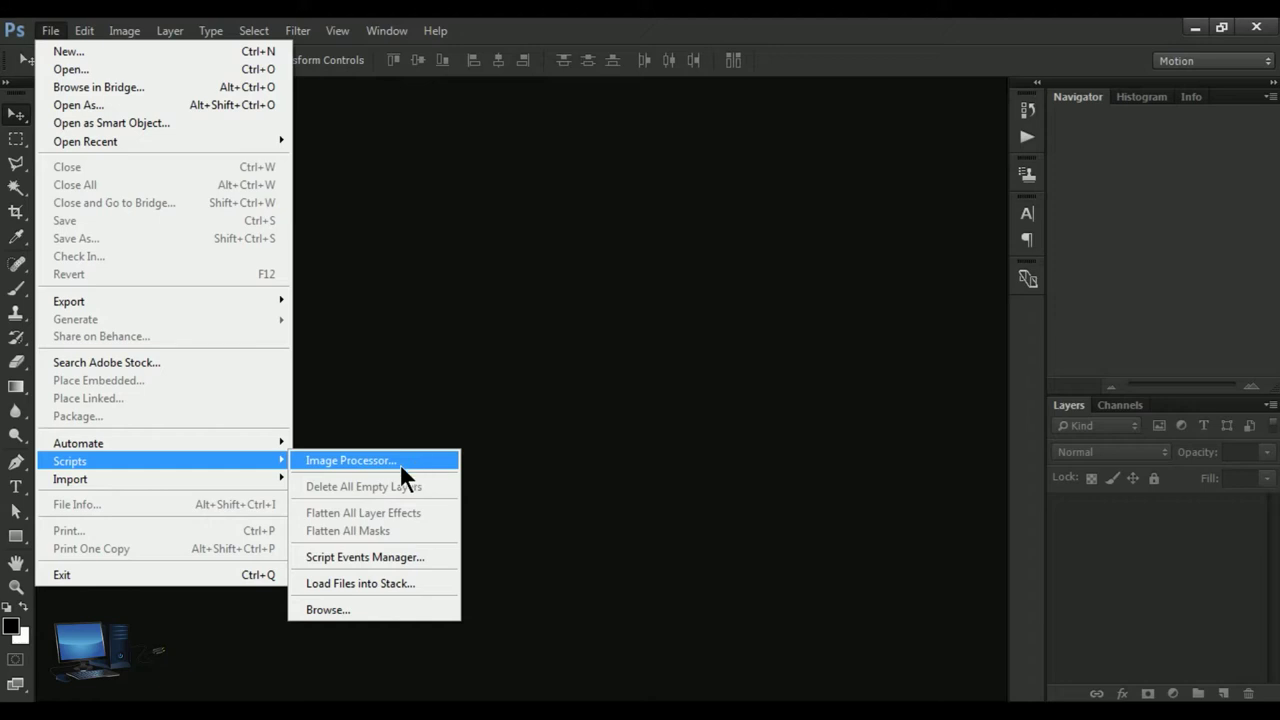
click(399, 463)
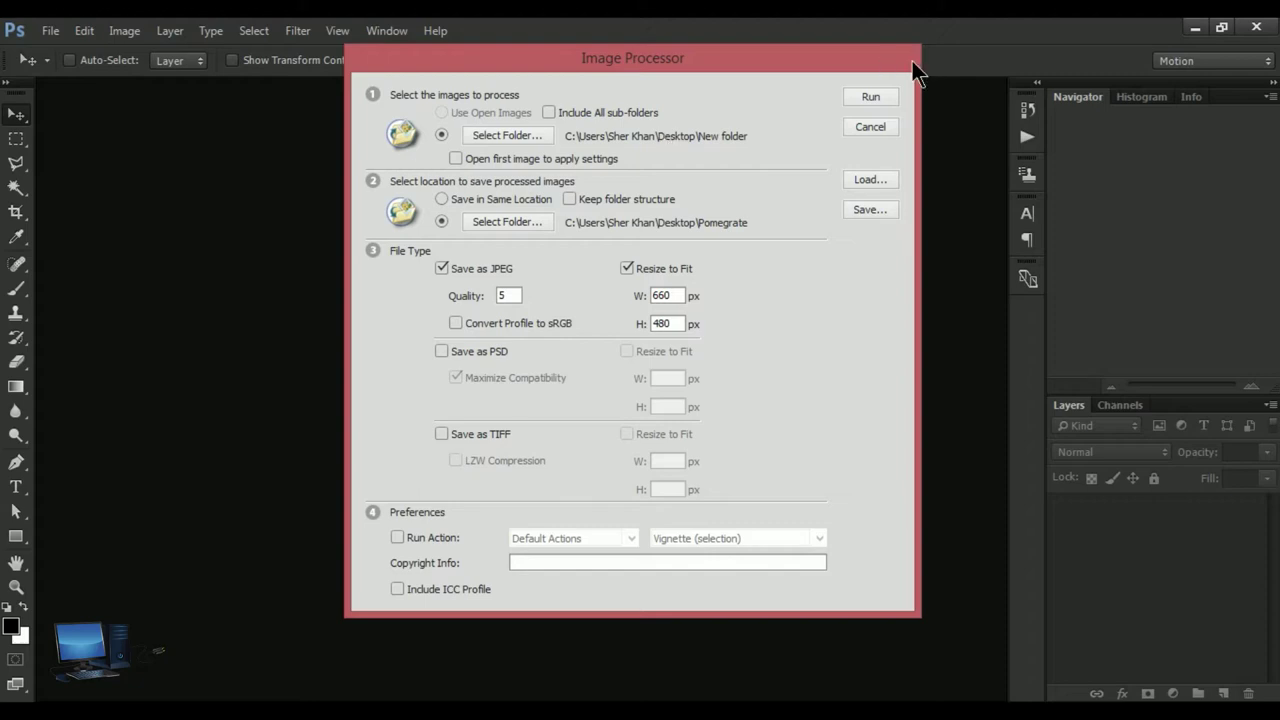
Use Desktop 'New folder' as the image source, with Keep folder structure turned off
mouse_move(721, 59)
mouse_down()
mouse_move(602, 124)
mouse_move(607, 110)
mouse_up()
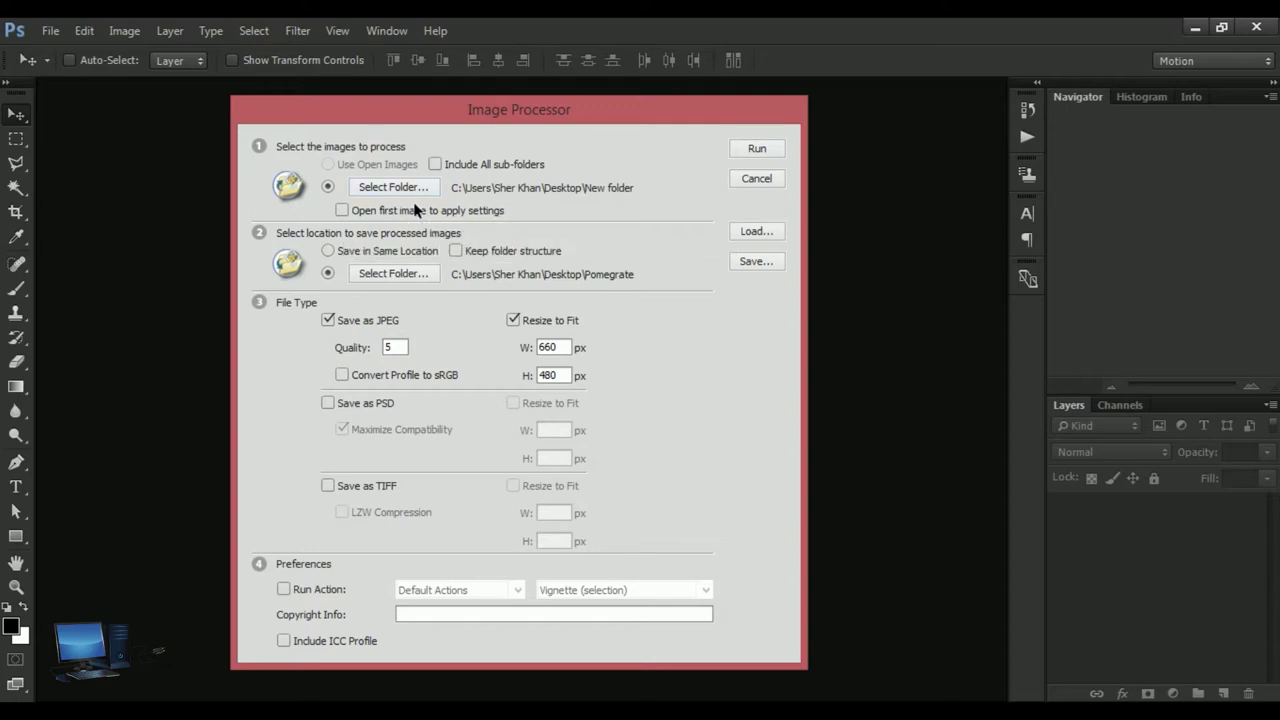
click(343, 210)
click(343, 210)
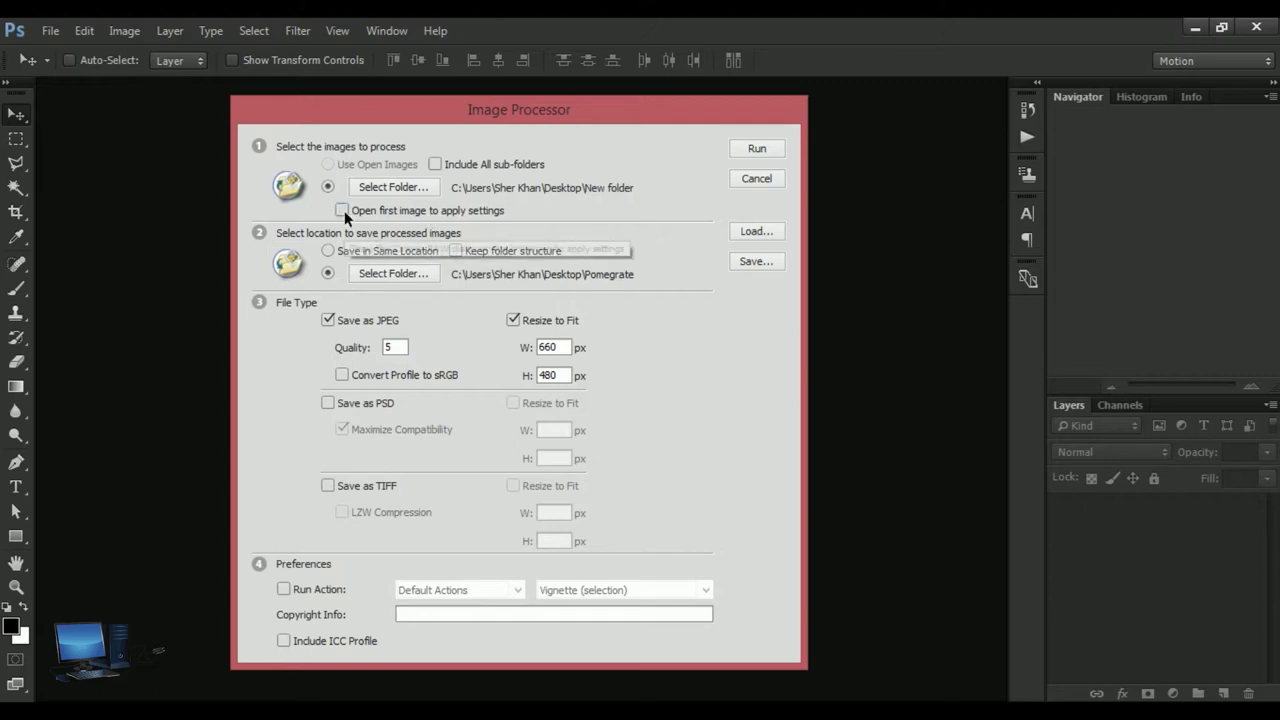
click(392, 187)
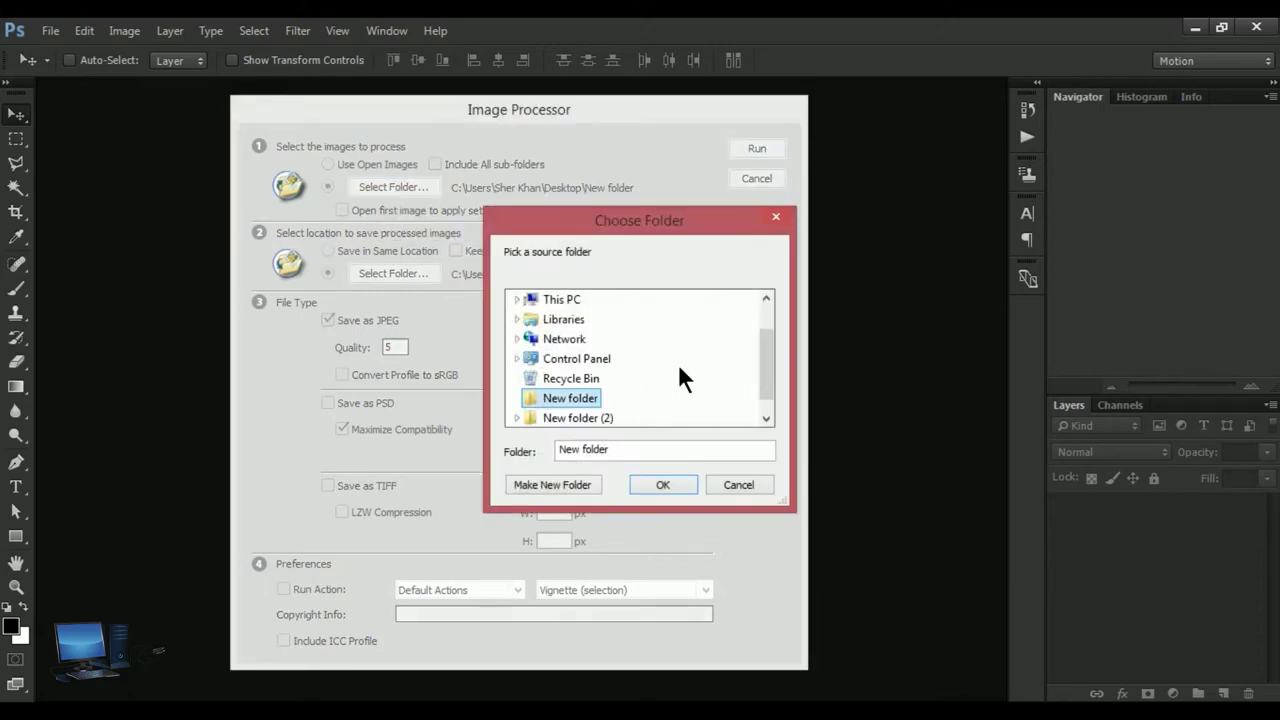
drag(766, 350, 767, 389)
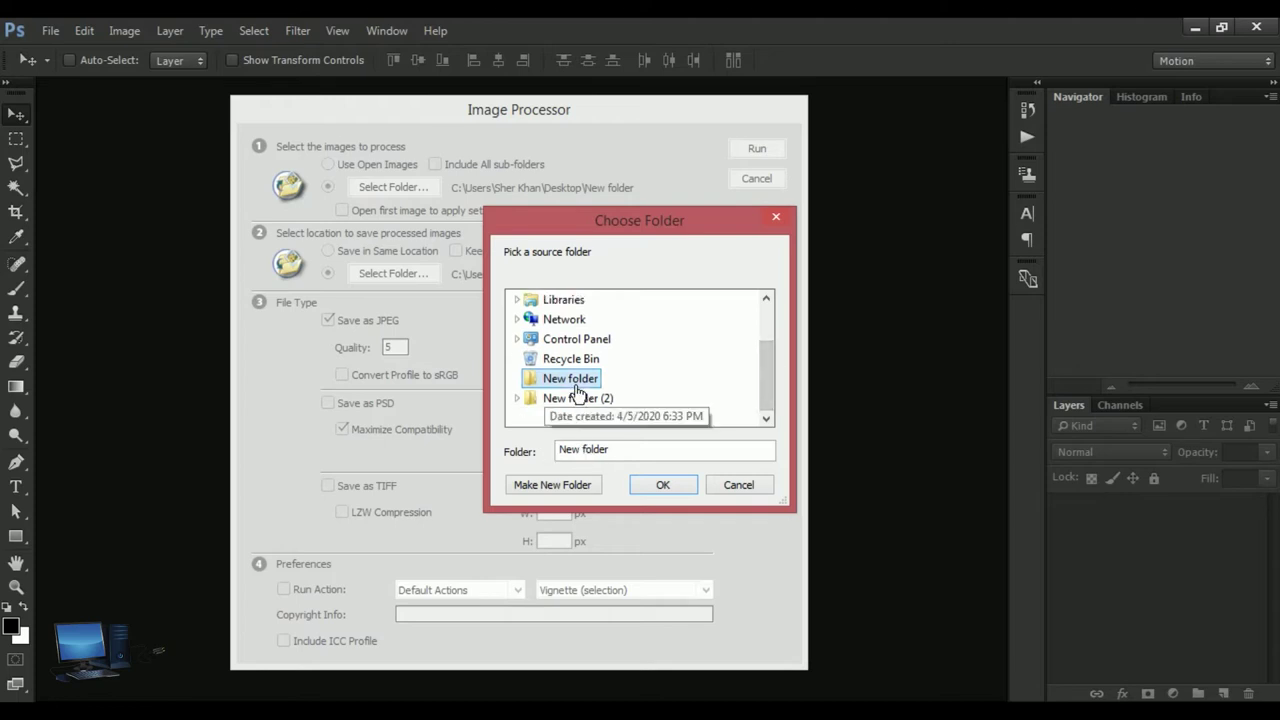
click(656, 482)
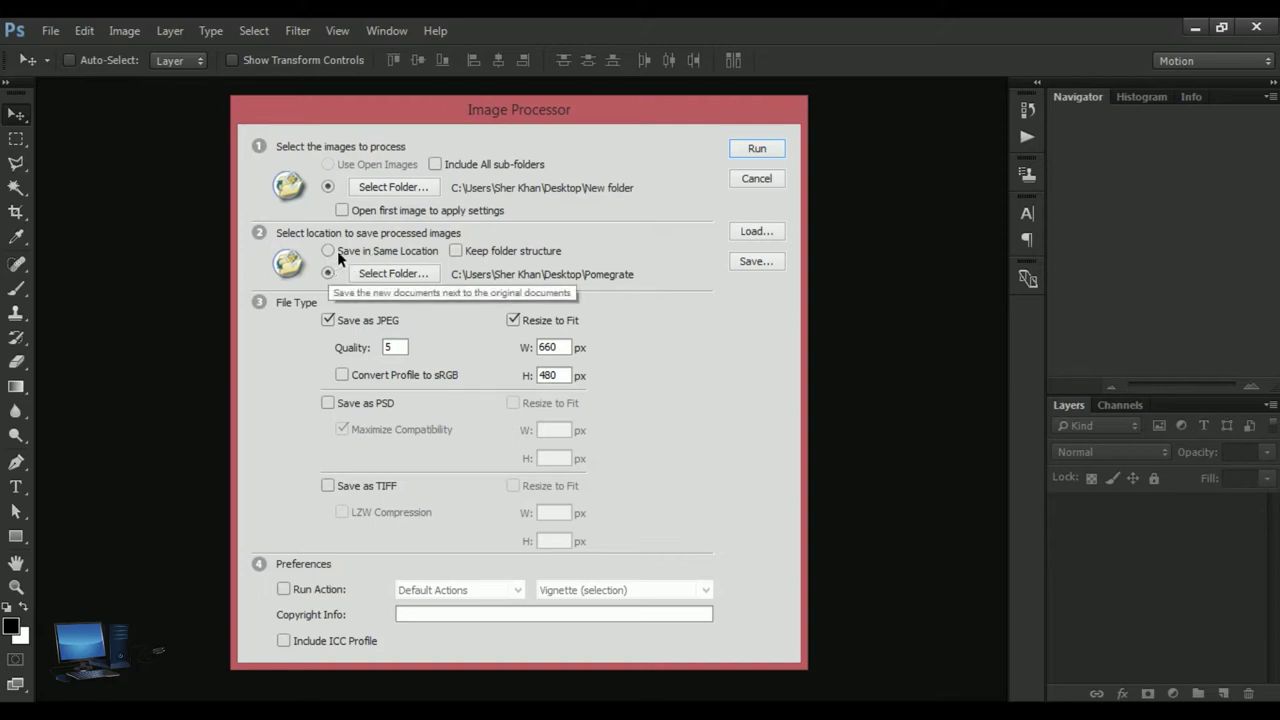
click(457, 251)
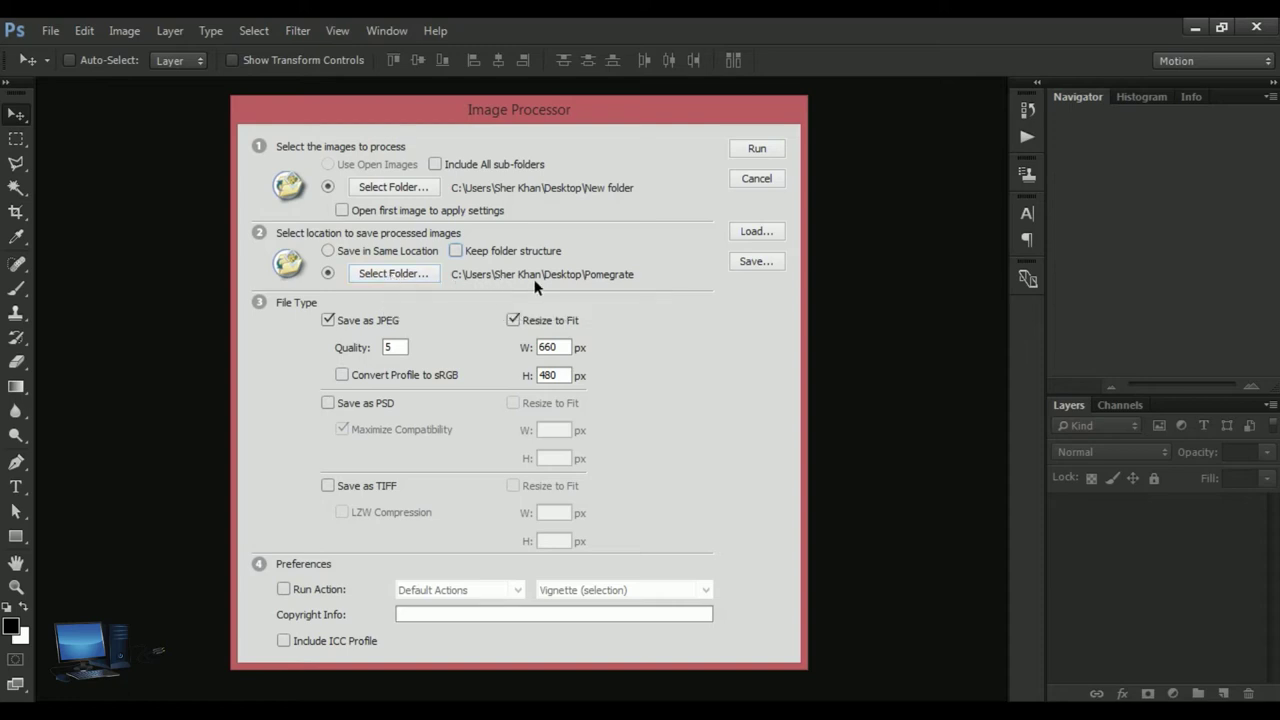
click(384, 274)
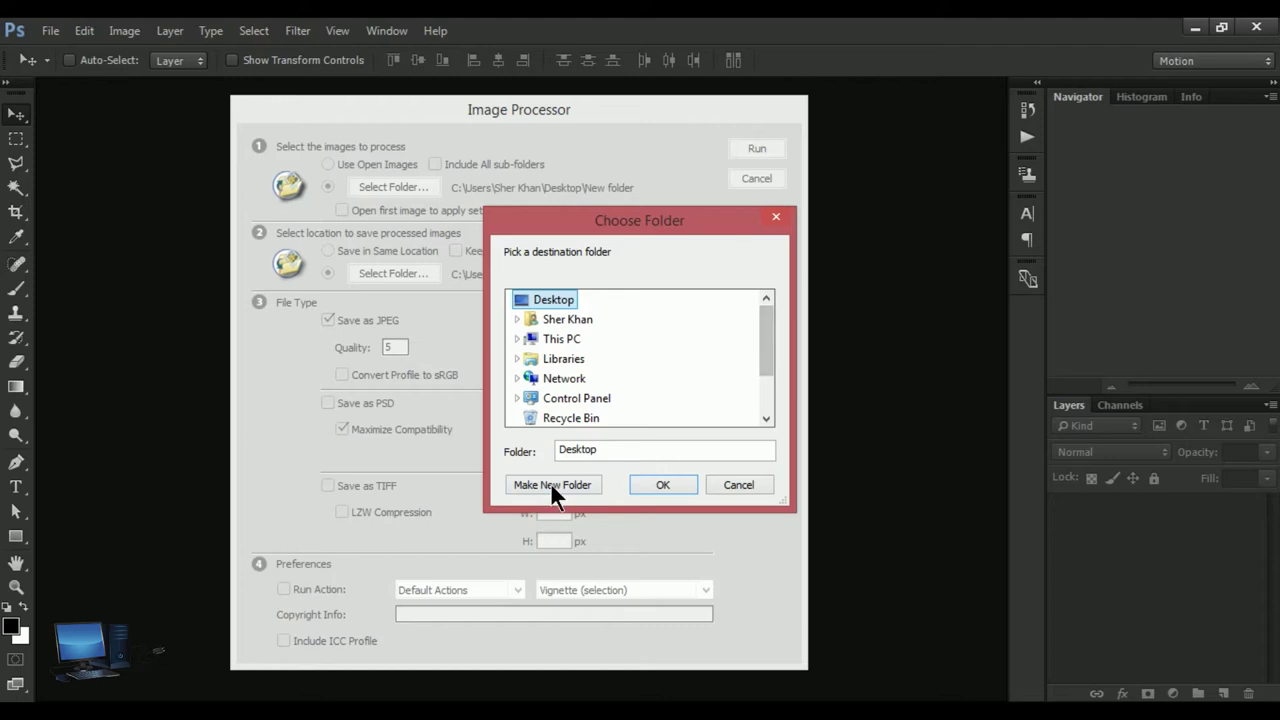
Create a new 'Garps' folder on the Desktop as the output destination
click(550, 482)
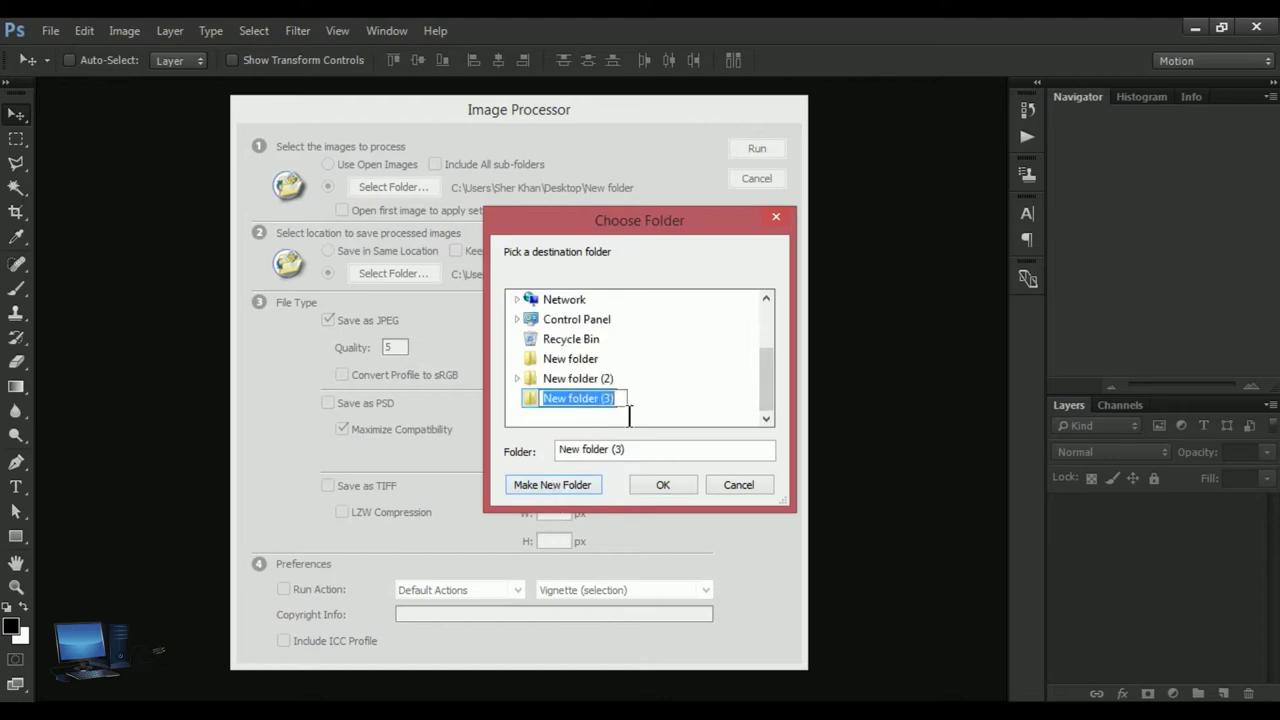
text(Ga)
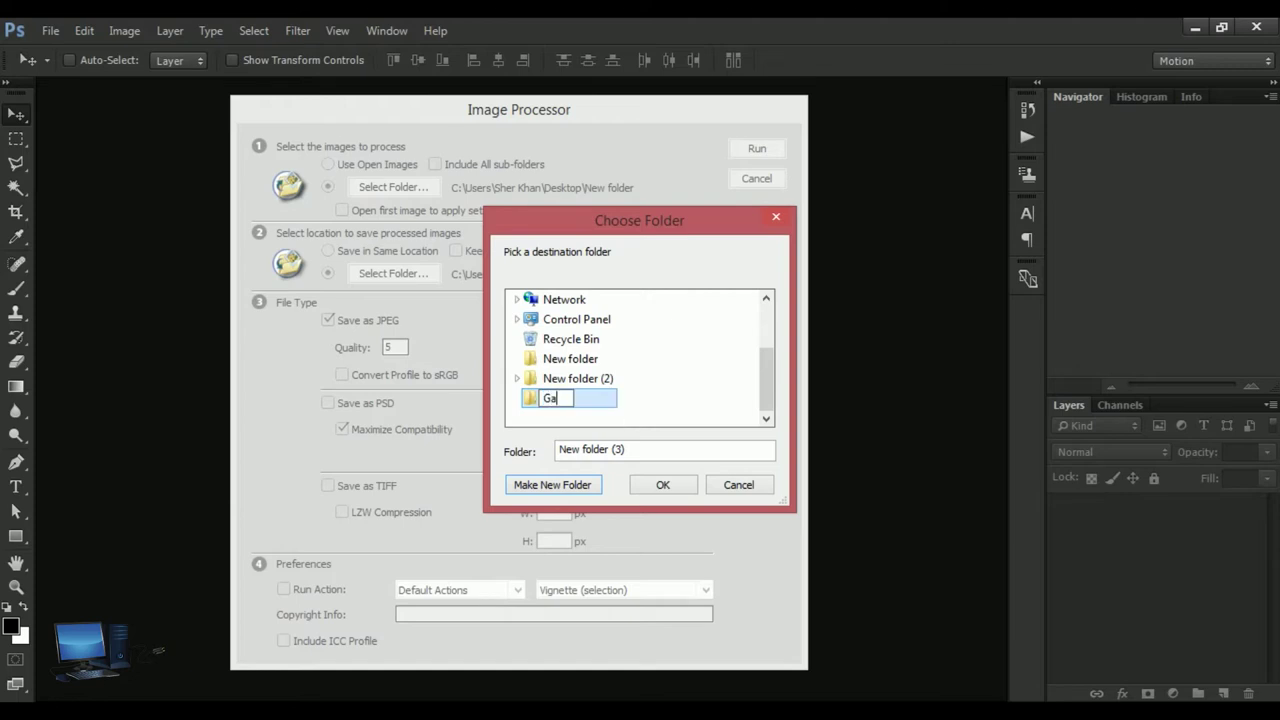
text(rps)
click(666, 480)
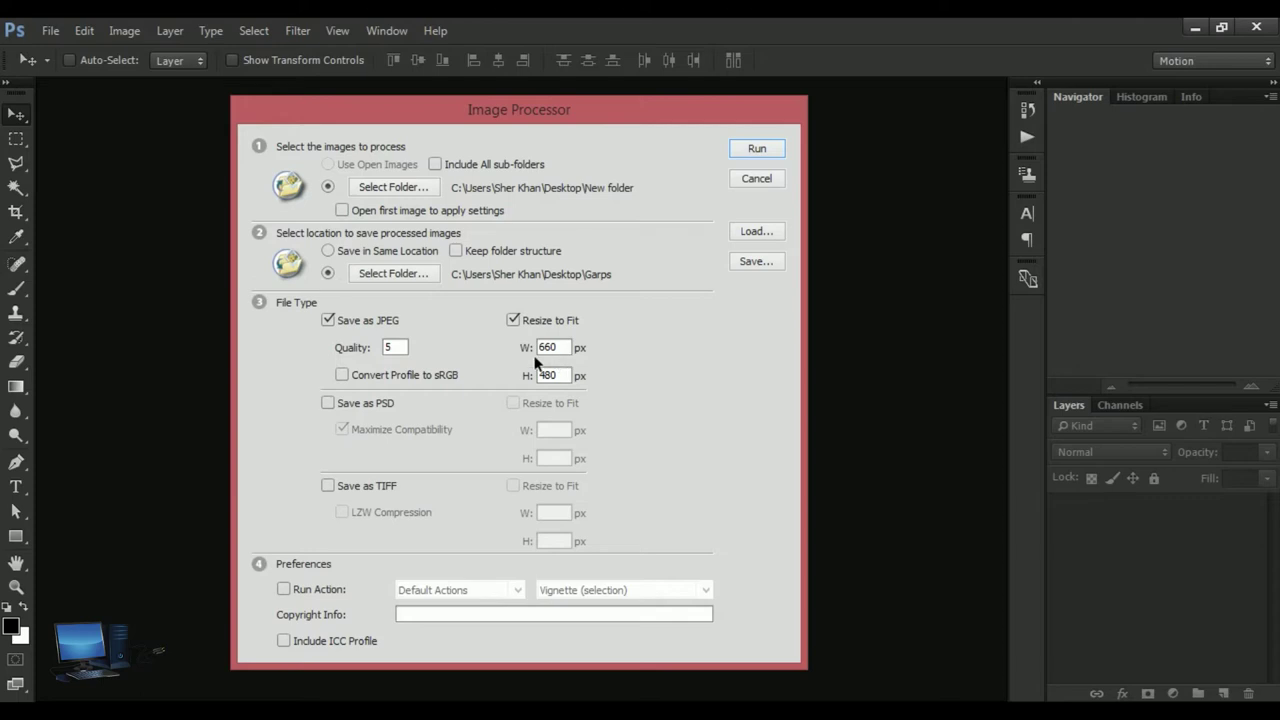
Try the sRGB, PSD and TIFF options with resize, then turn them all off
click(344, 374)
click(344, 374)
click(338, 403)
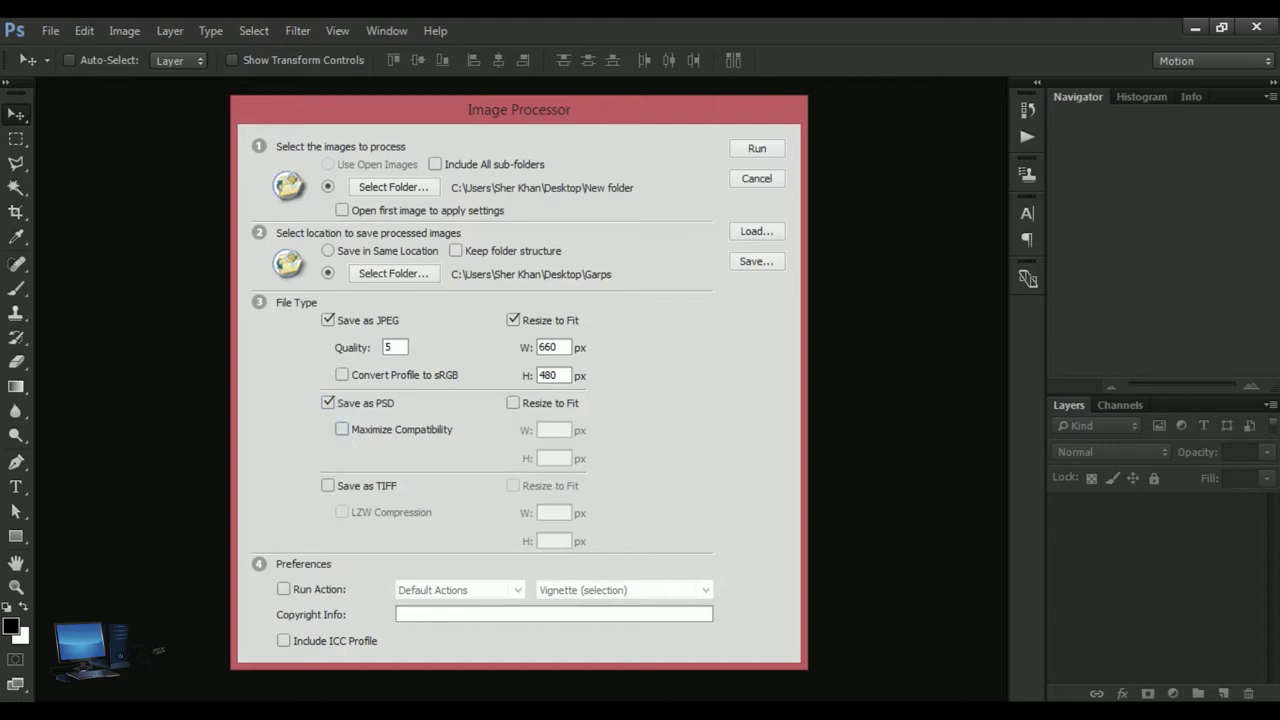
click(513, 404)
click(512, 403)
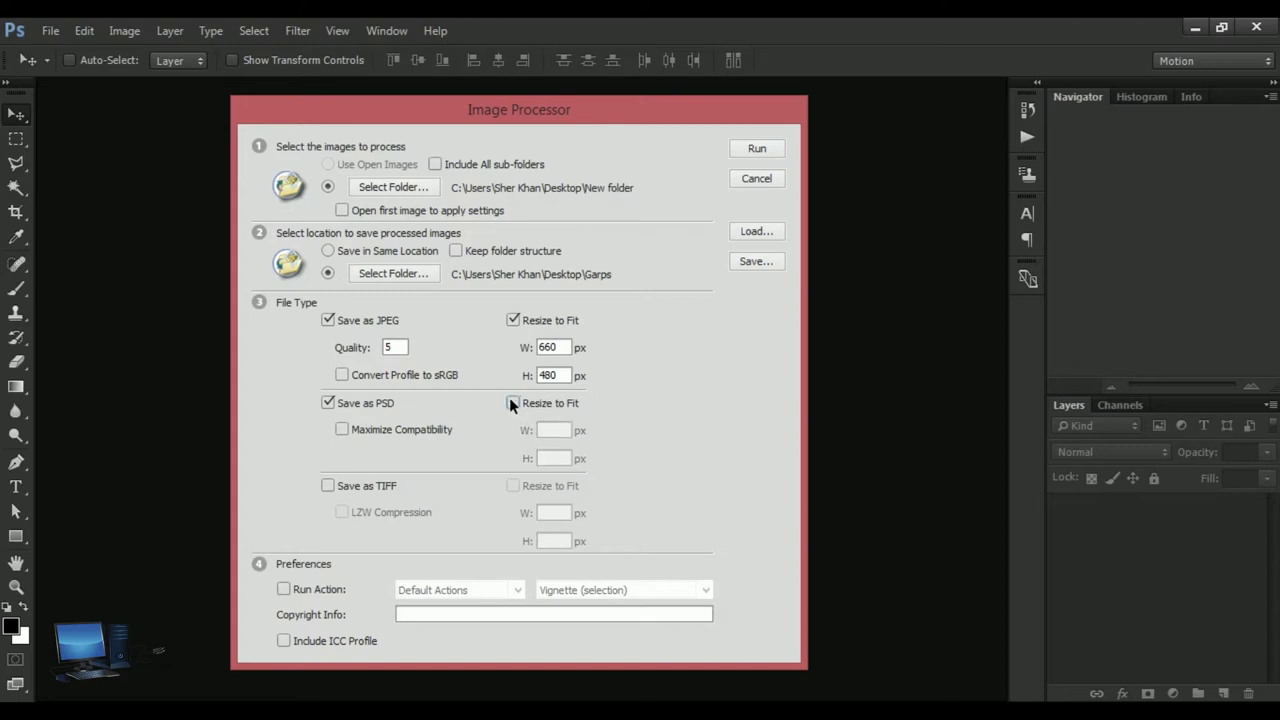
click(328, 403)
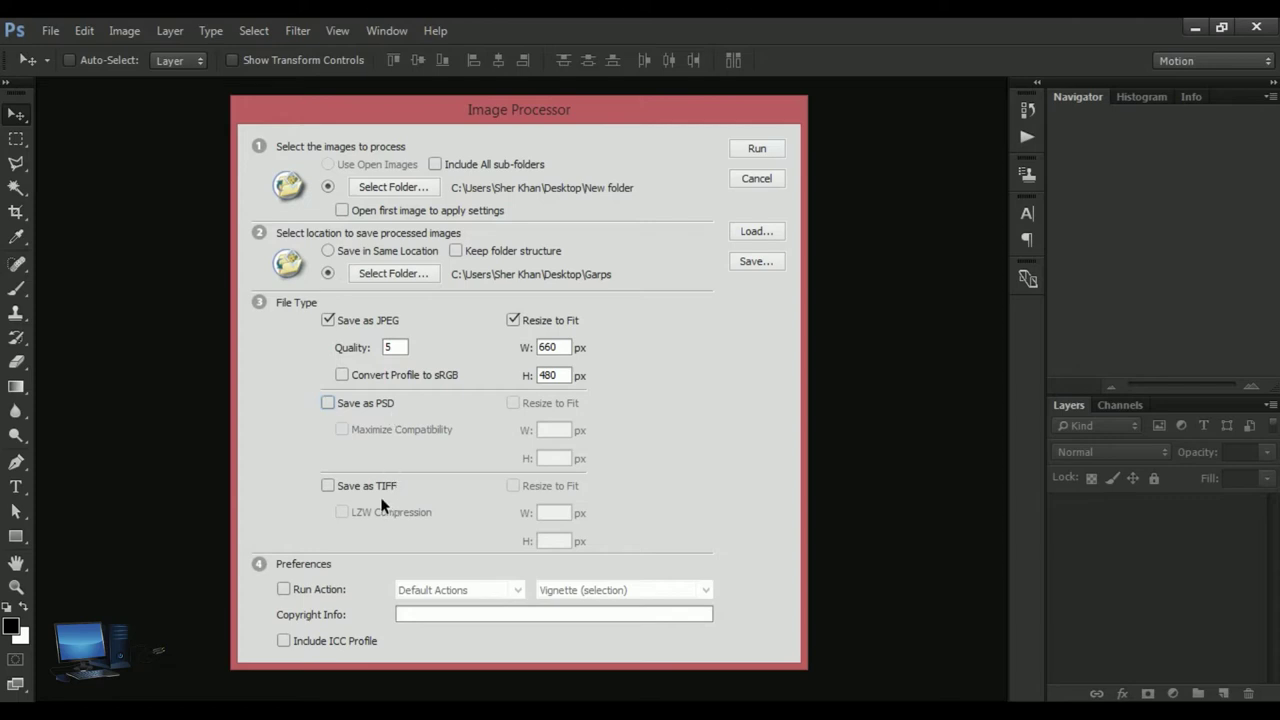
click(327, 486)
click(513, 486)
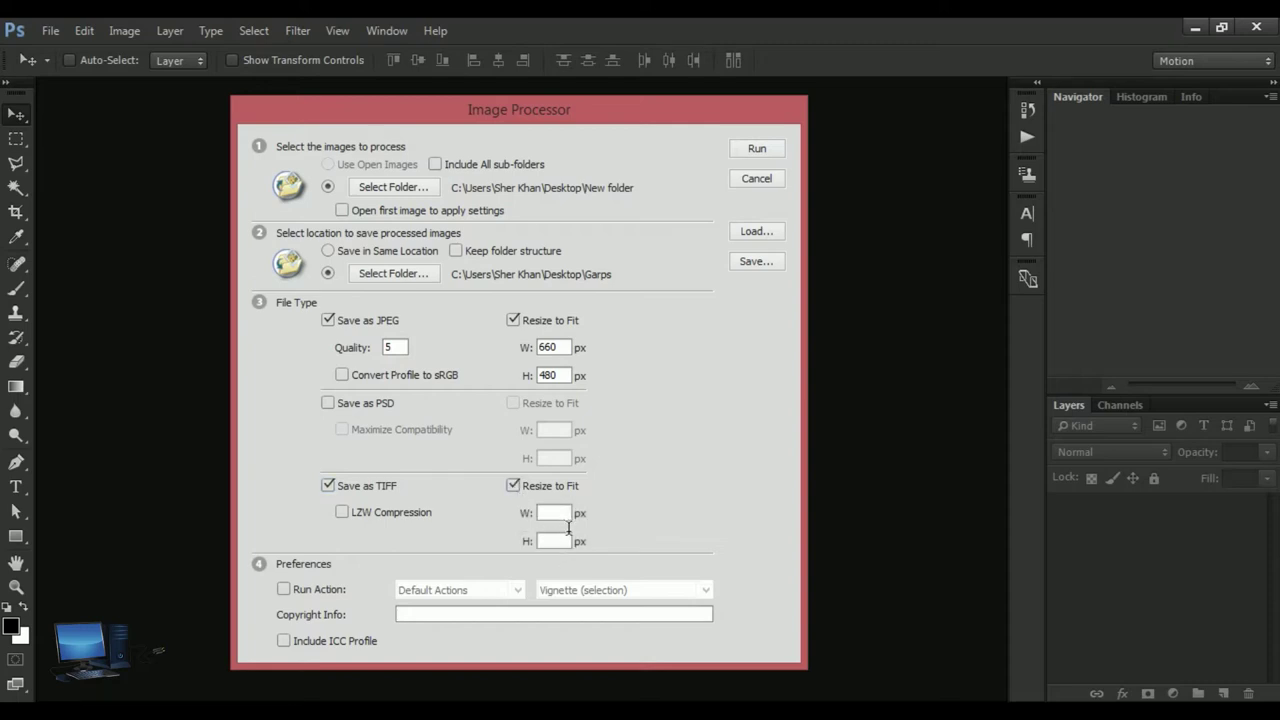
click(513, 486)
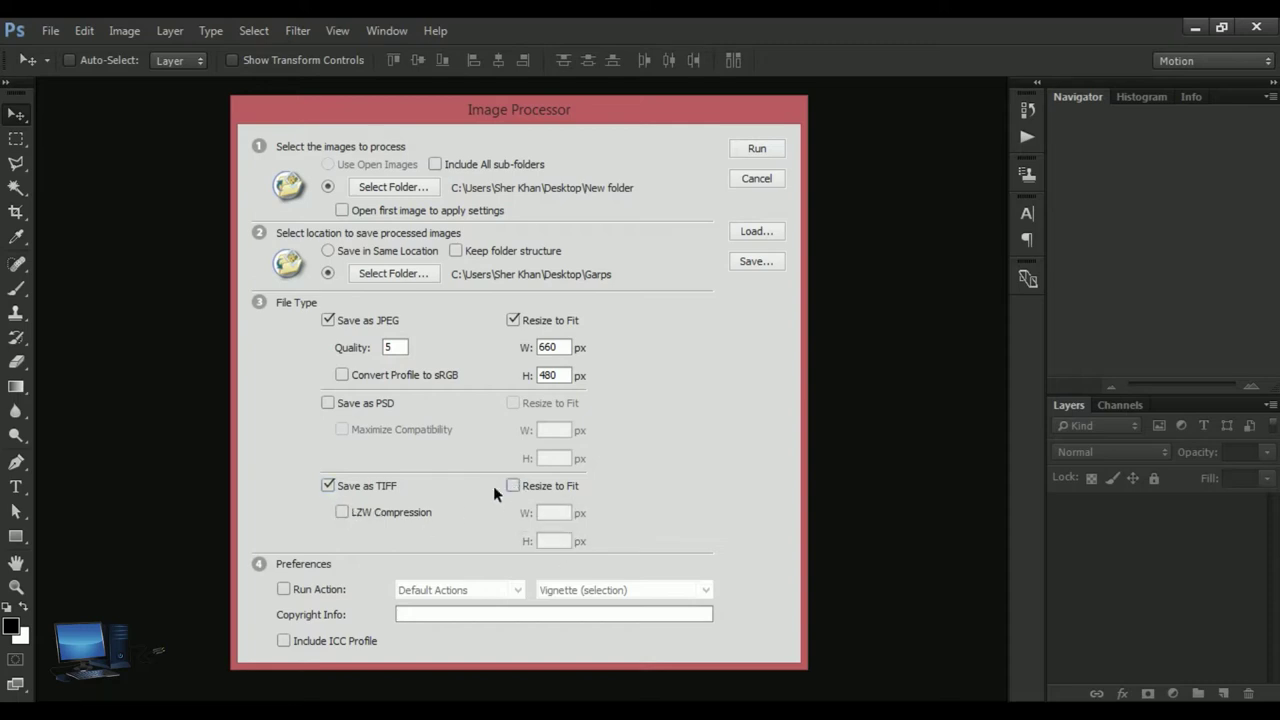
click(329, 488)
Try Run Action (Default Actions > Vignette) and ICC embedding, disable both, and run the batch
click(285, 590)
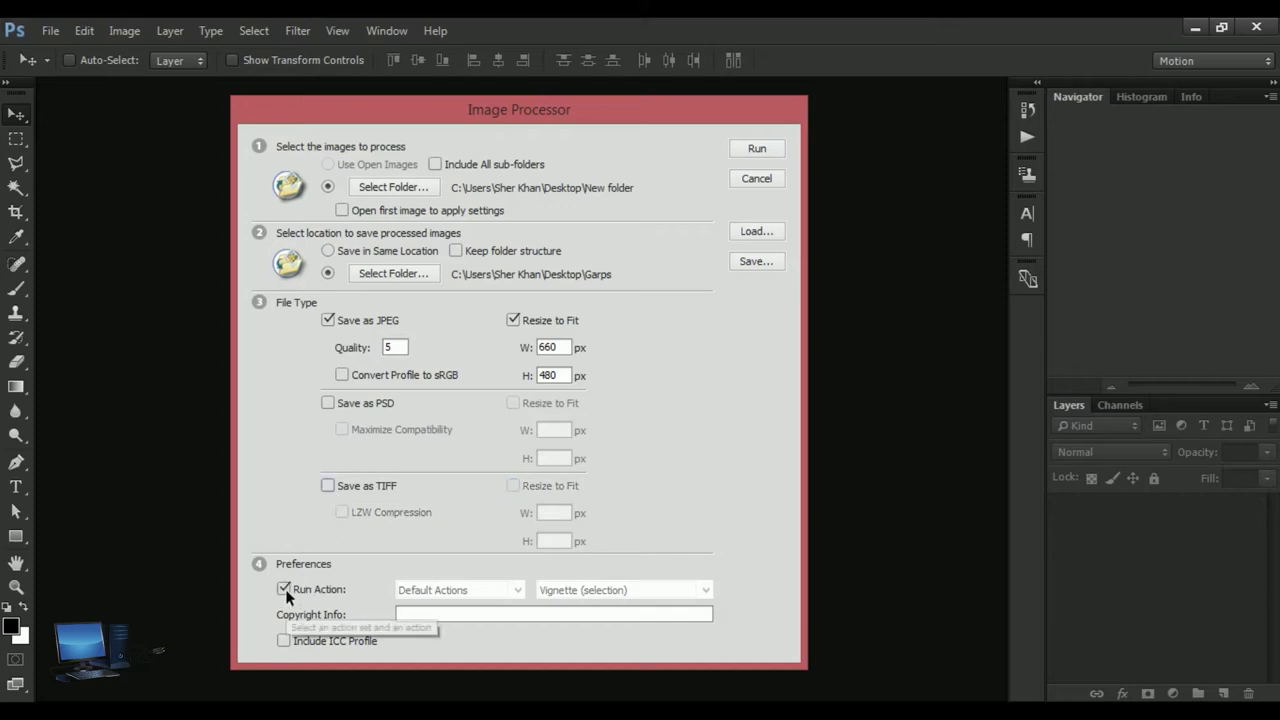
click(522, 594)
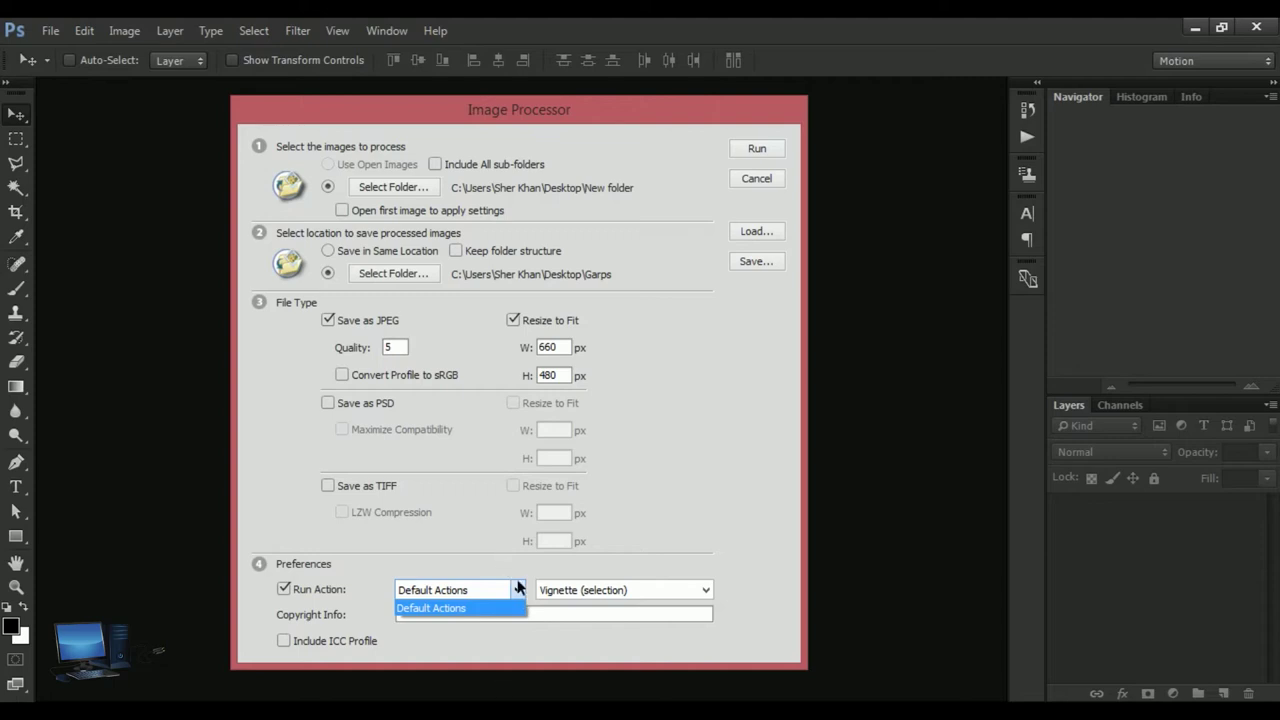
click(520, 592)
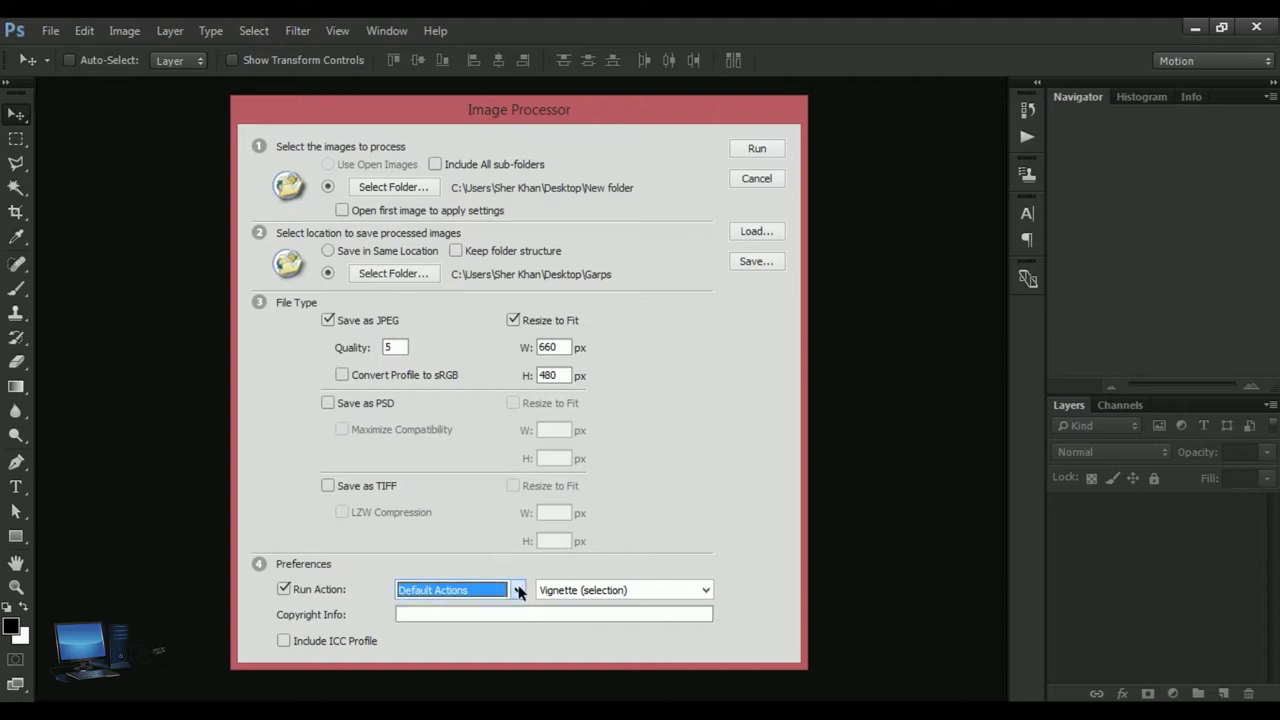
click(707, 592)
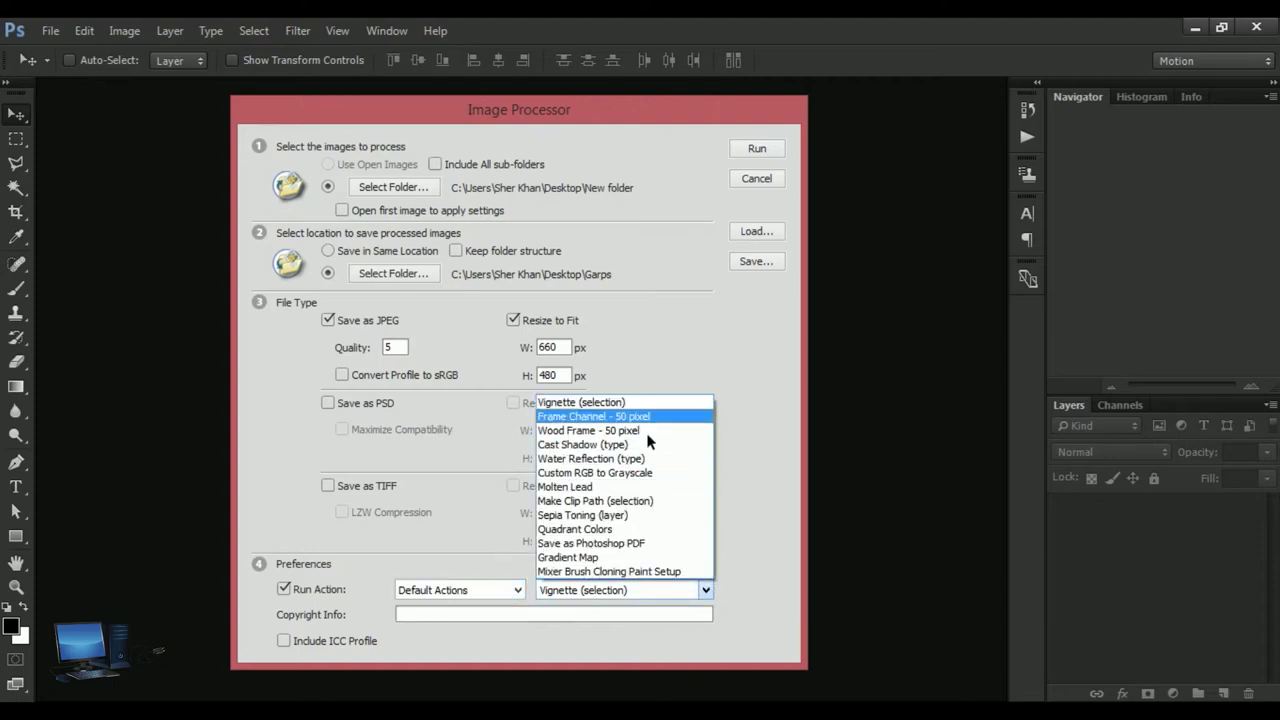
click(659, 354)
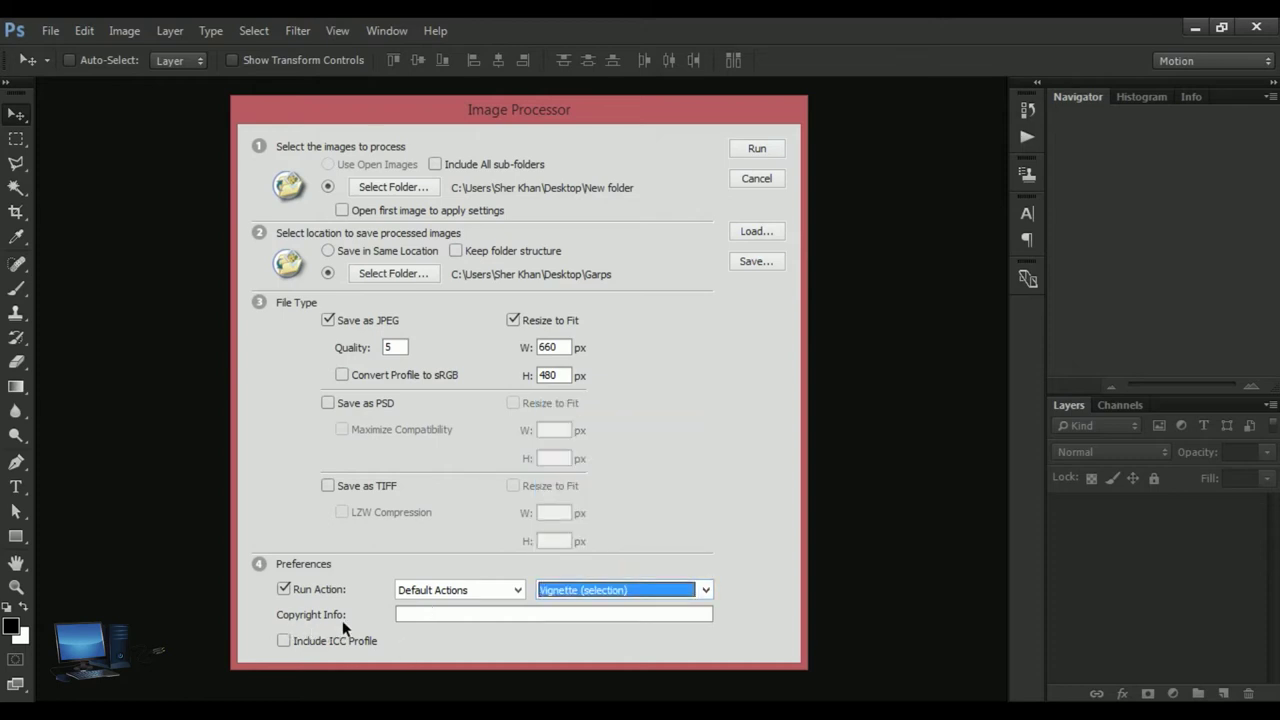
click(421, 619)
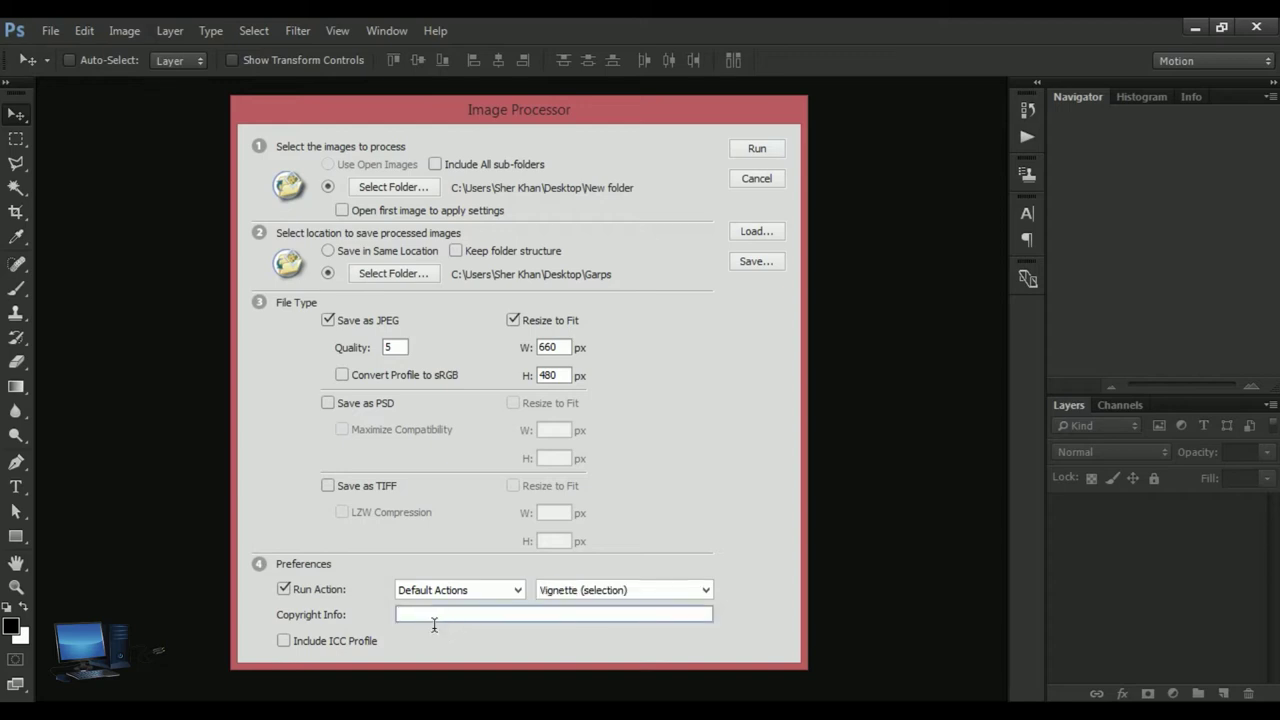
click(284, 641)
click(284, 641)
click(284, 590)
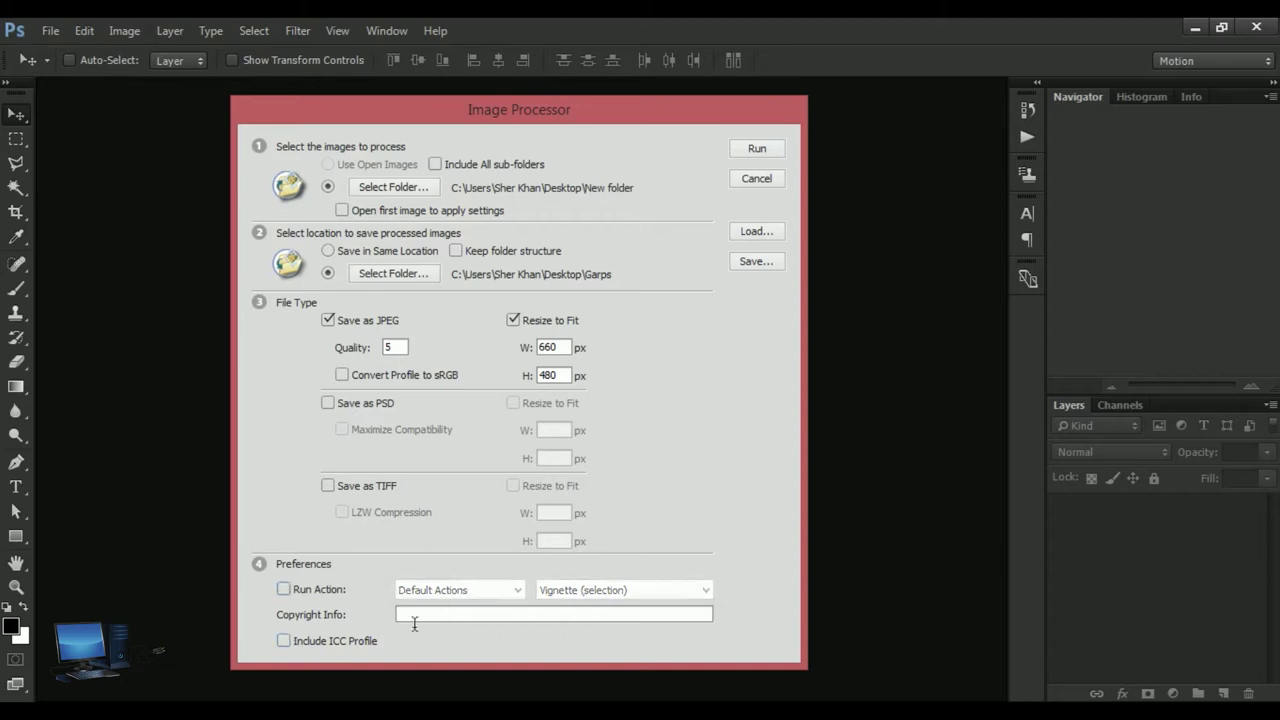
click(757, 150)
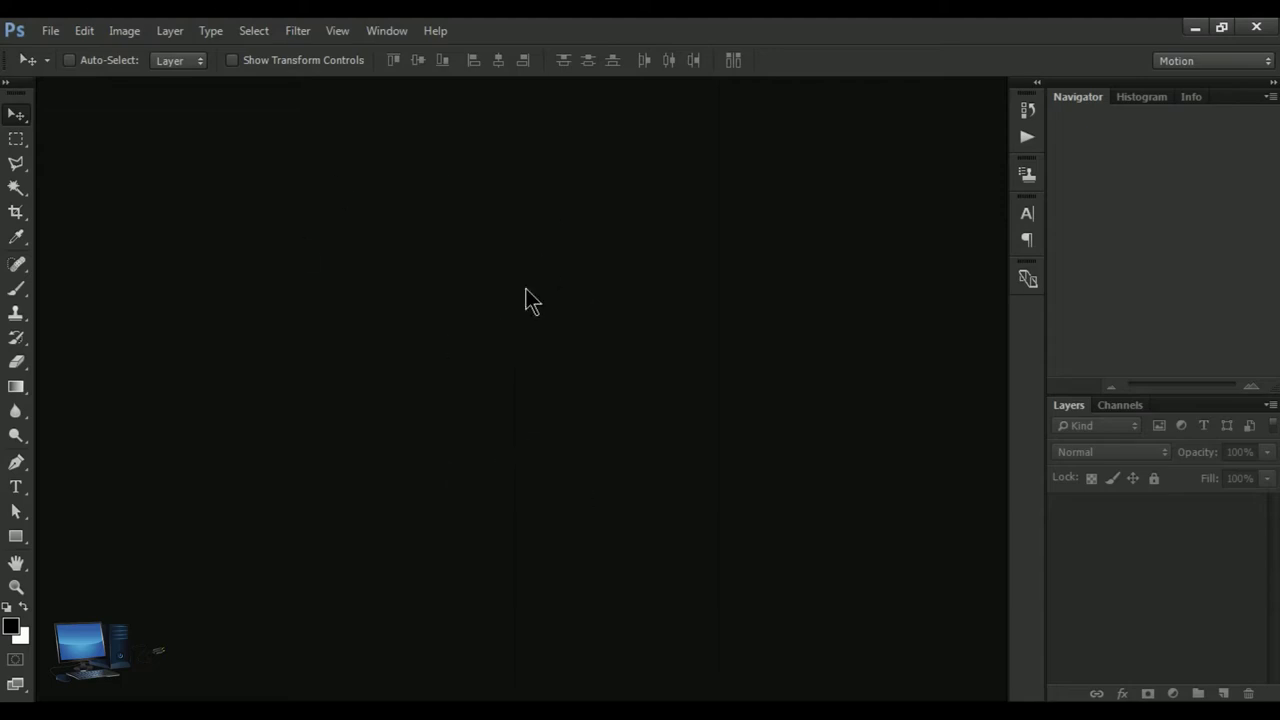
Wait for the batch to finish processing, leaving the workspace empty
click(52, 32)
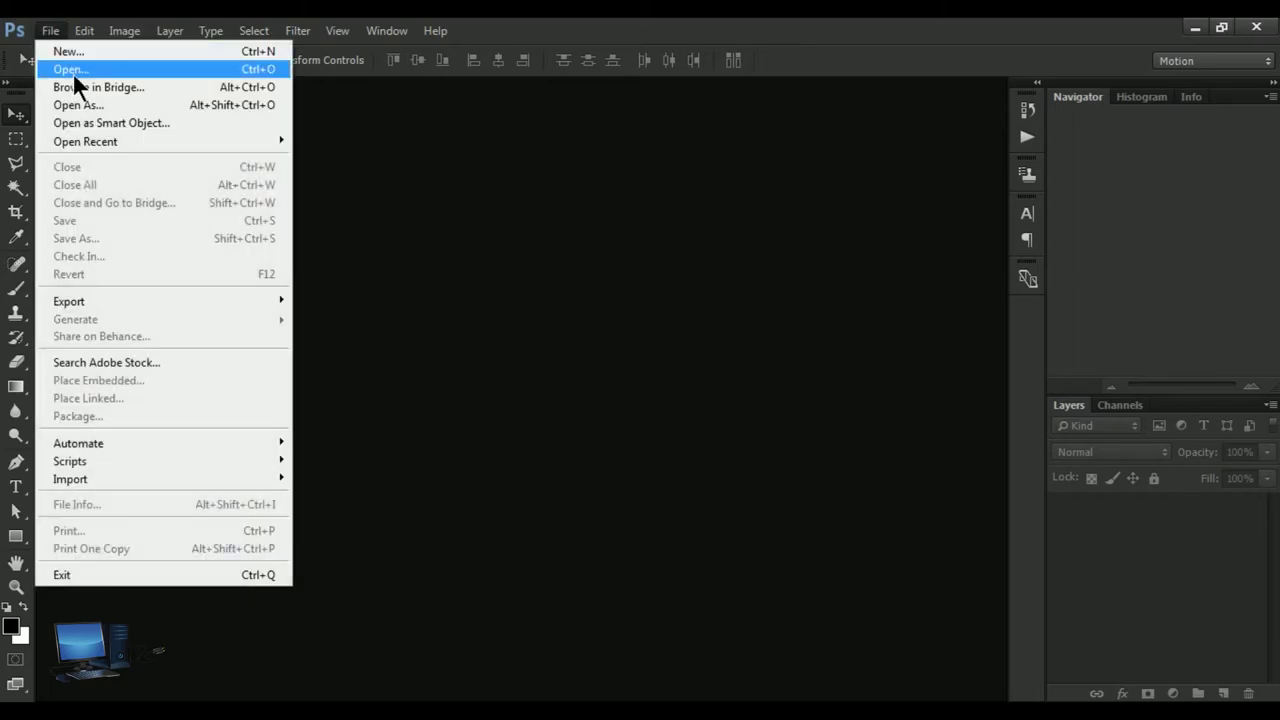
Browse the Open dialog to Garps > JPEG to view the four grape photos, then cancel
click(73, 72)
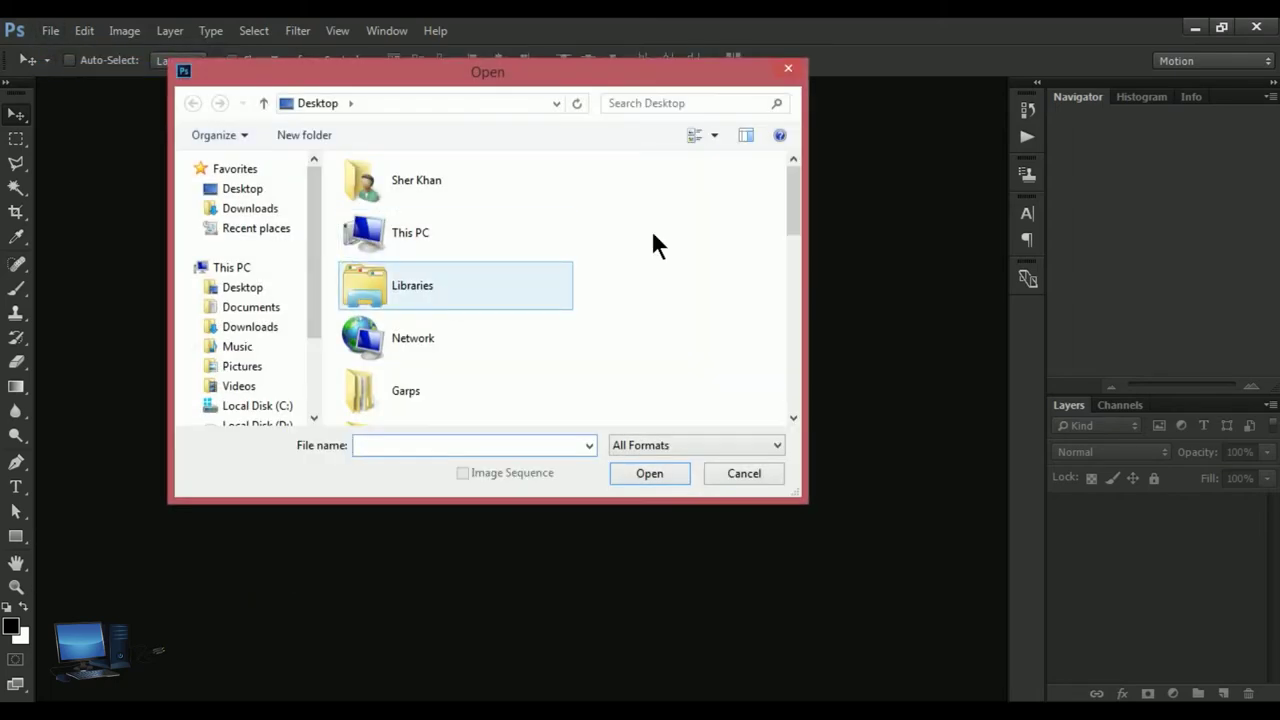
drag(789, 194, 789, 231)
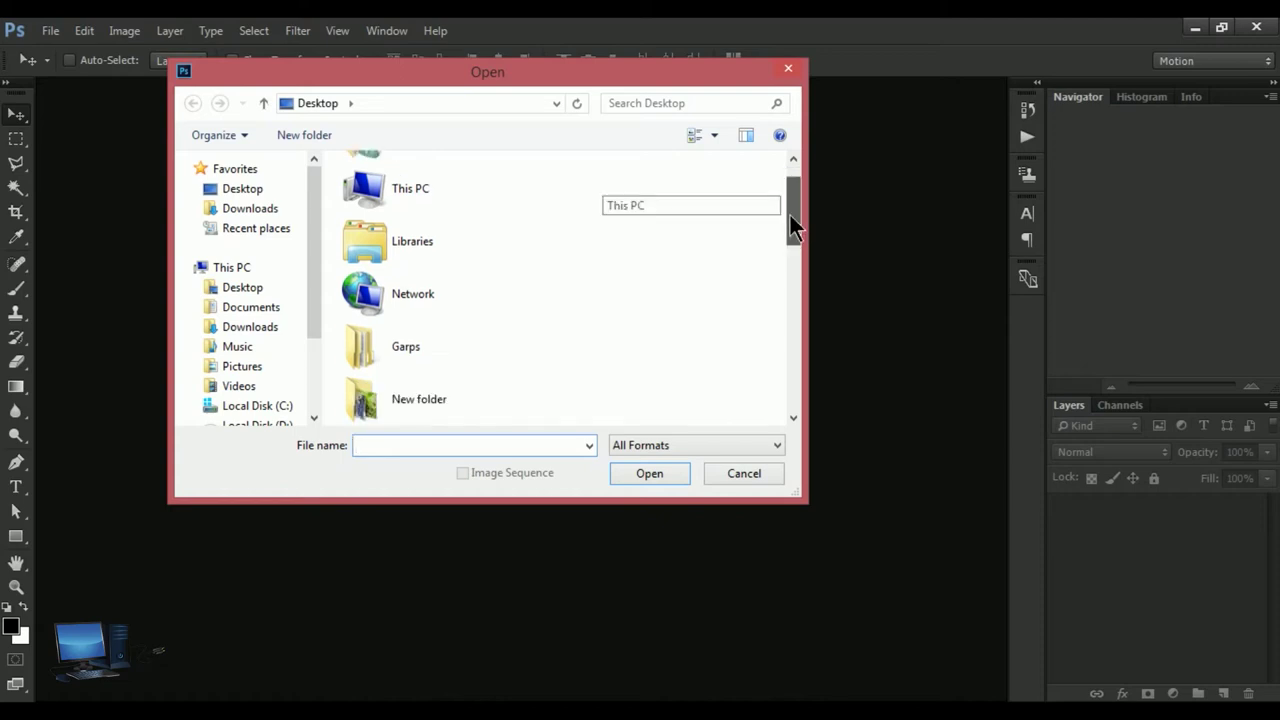
mouse_move(452, 288)
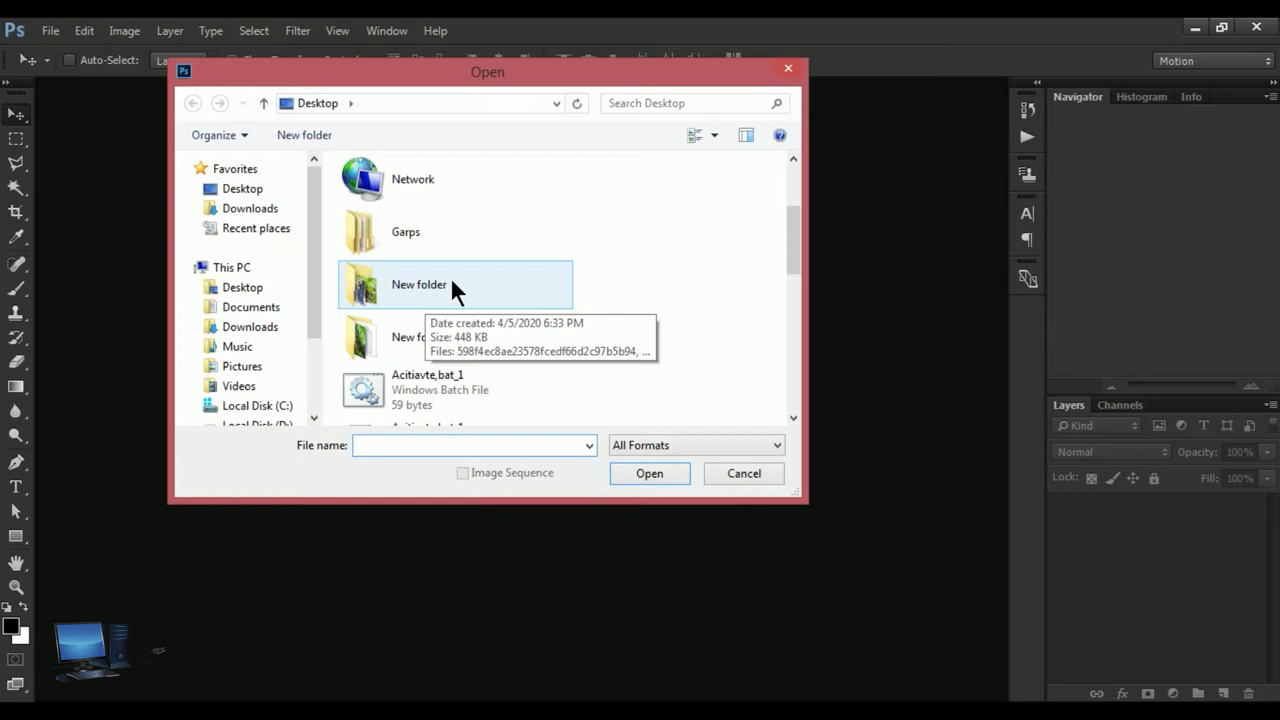
double_click(450, 280)
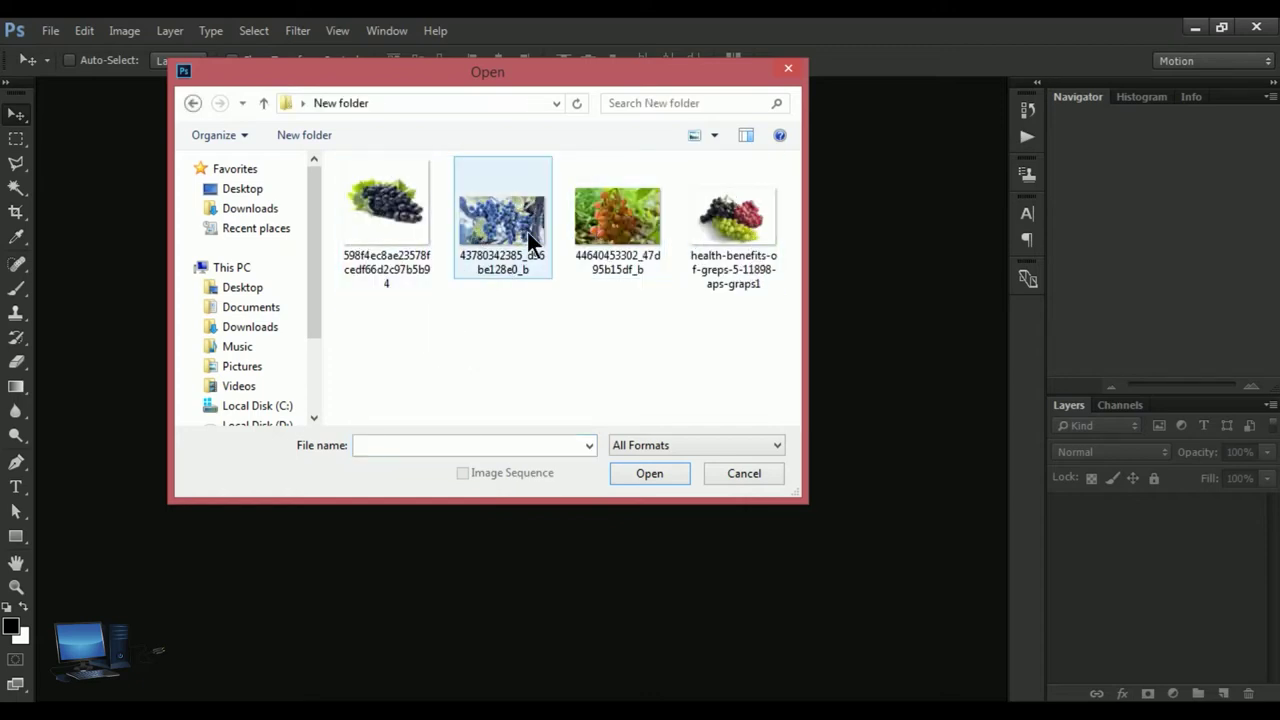
click(192, 103)
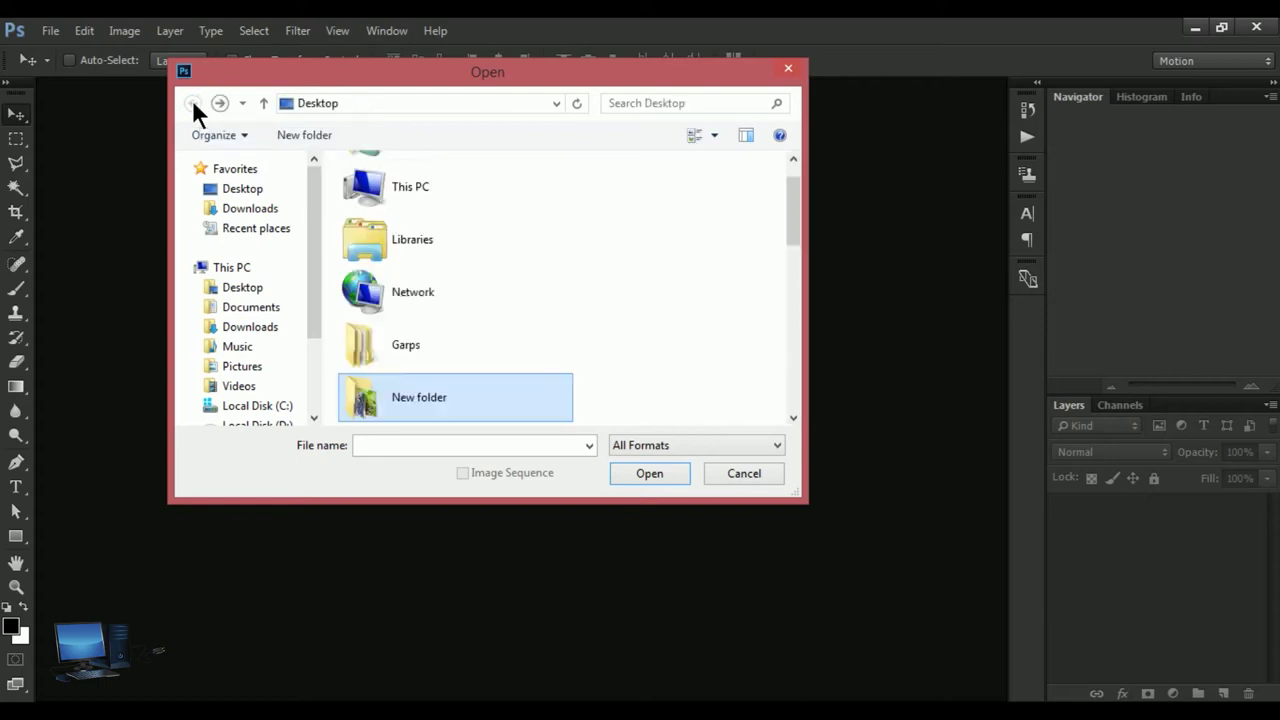
mouse_move(405, 344)
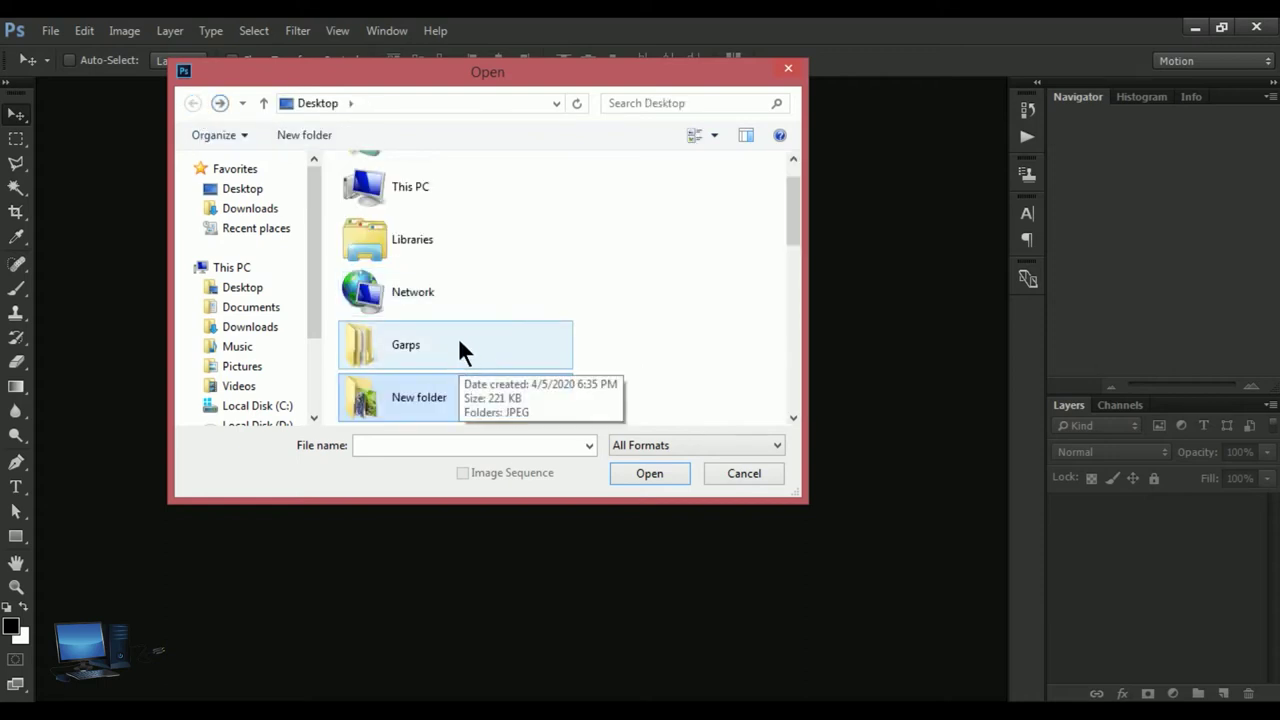
double_click(459, 340)
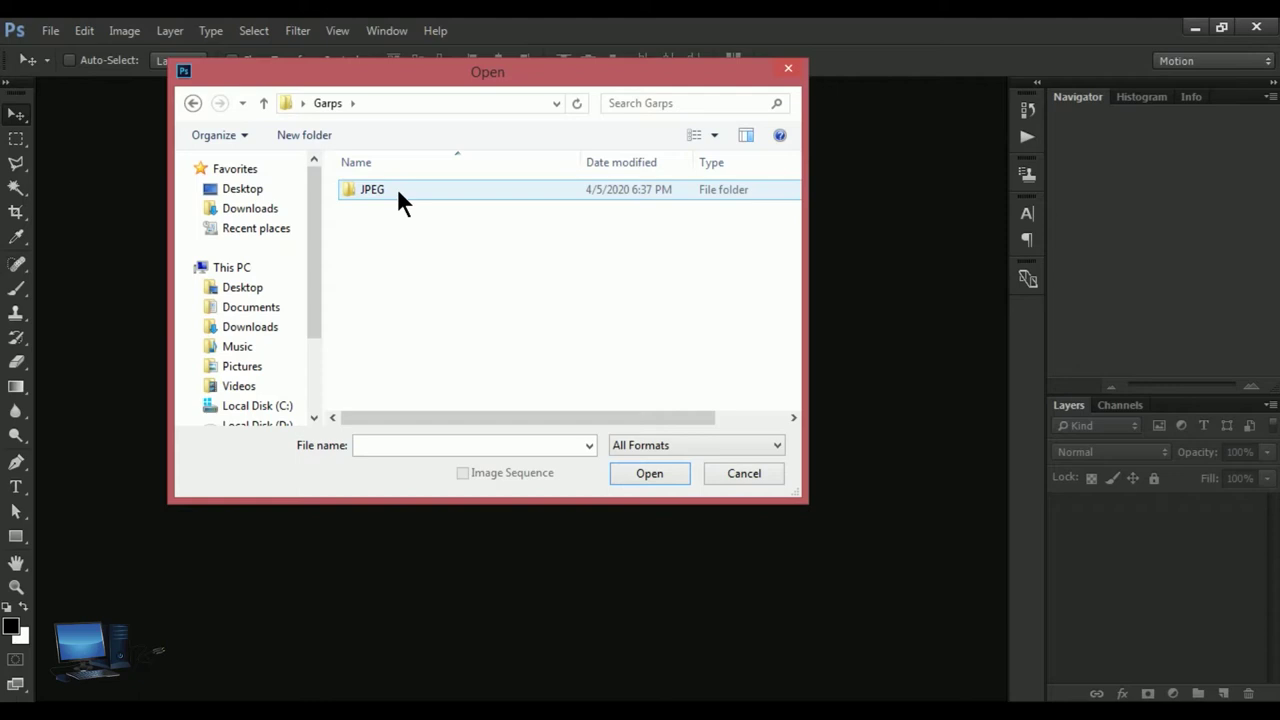
double_click(398, 191)
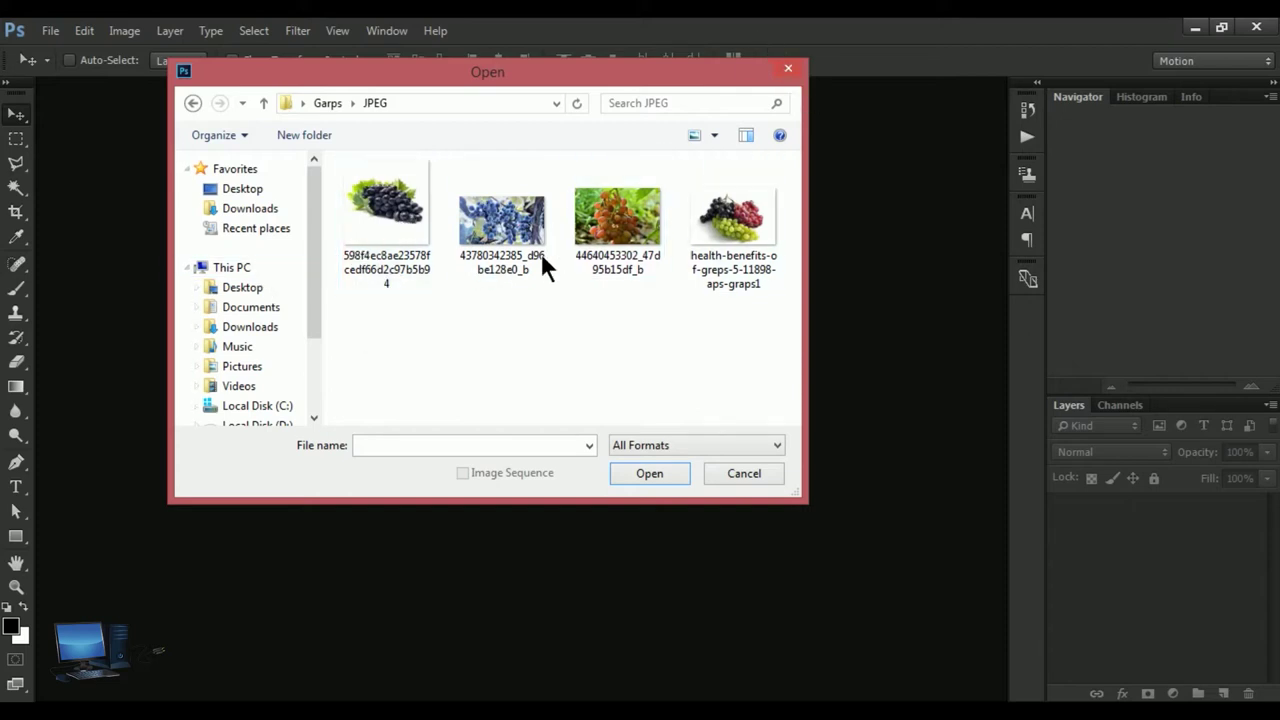
mouse_move(392, 80)
mouse_down()
mouse_move(488, 236)
mouse_move(437, 195)
mouse_up()
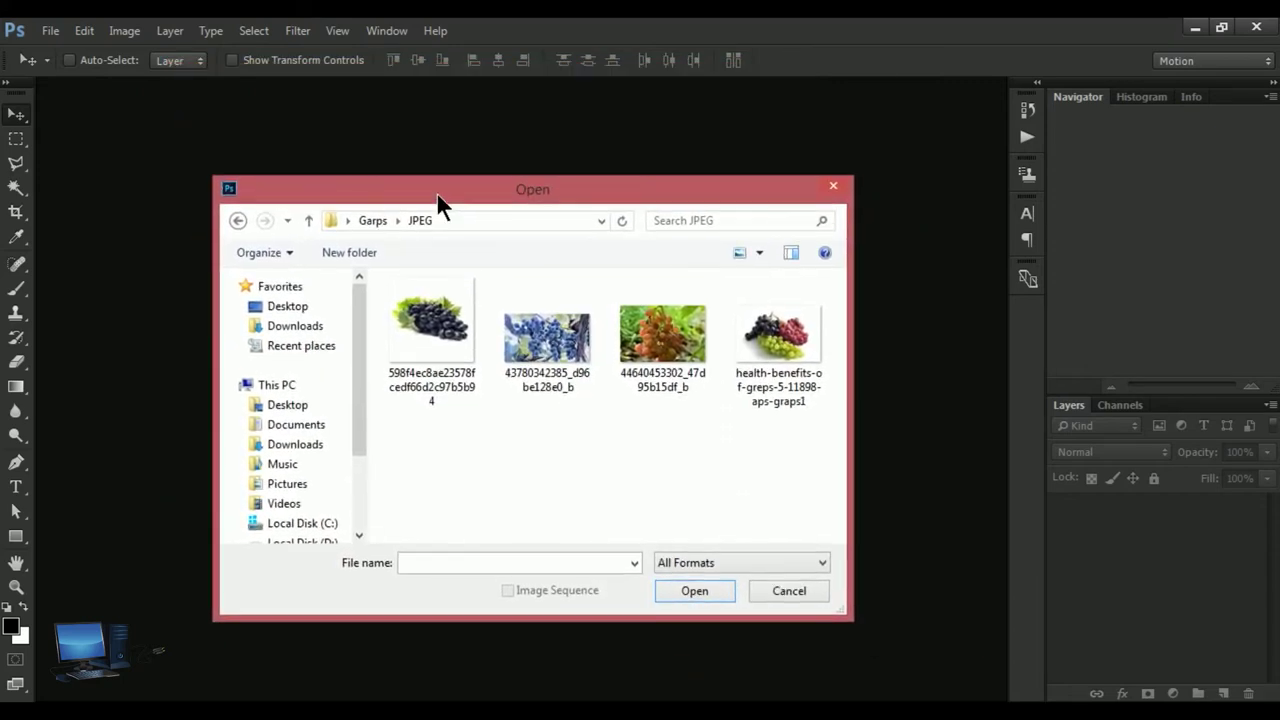
click(836, 187)
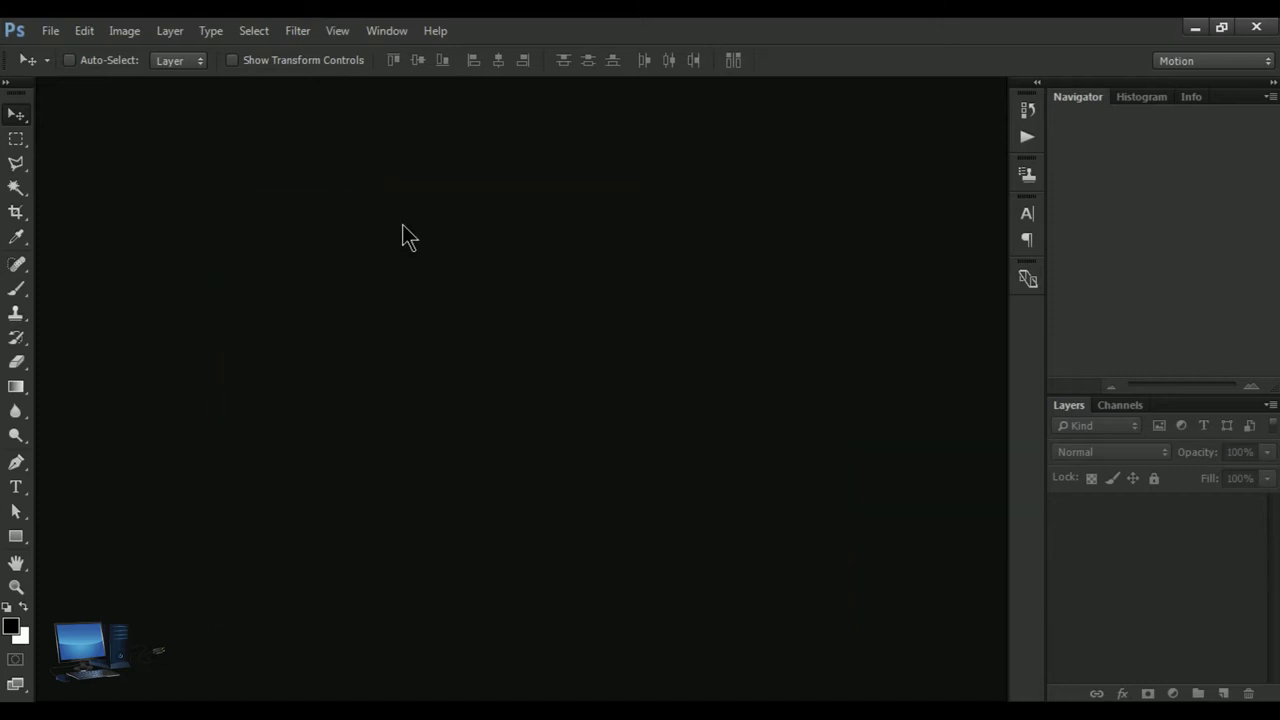
Open health-benefits-of-greps-5-11898-aps-graps1.jpg from New folder as a document
click(50, 32)
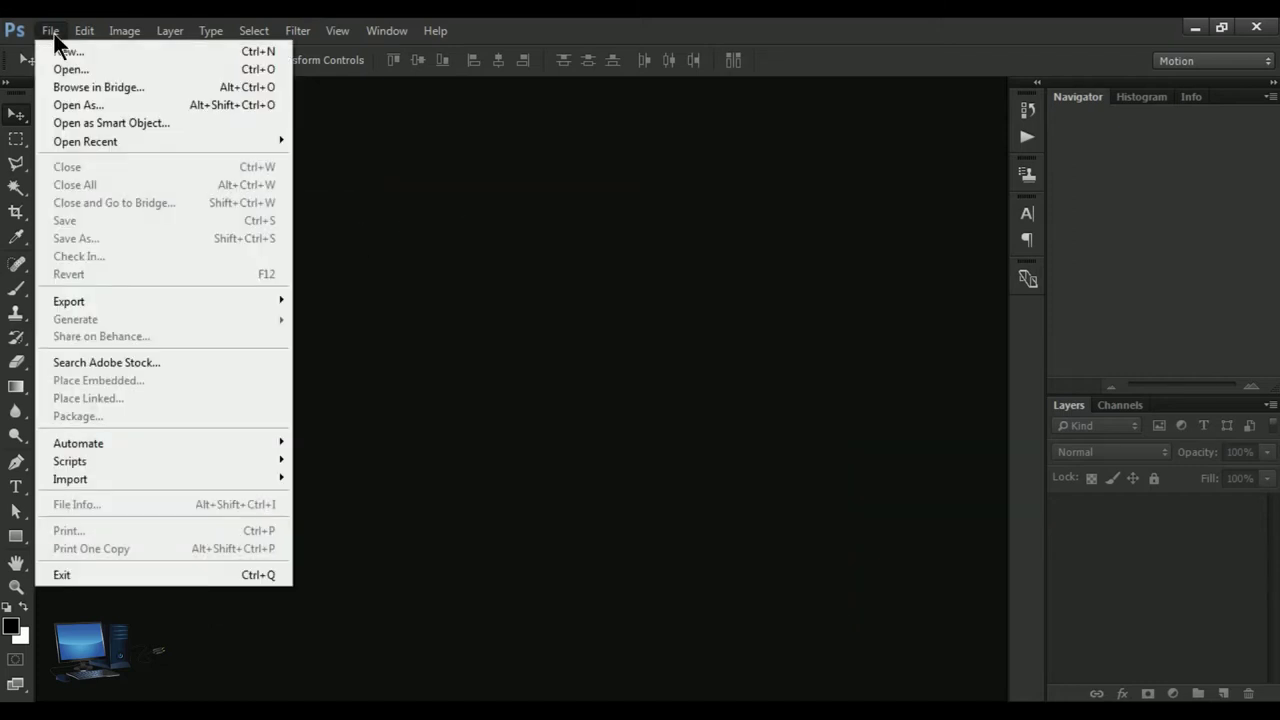
mouse_move(70, 461)
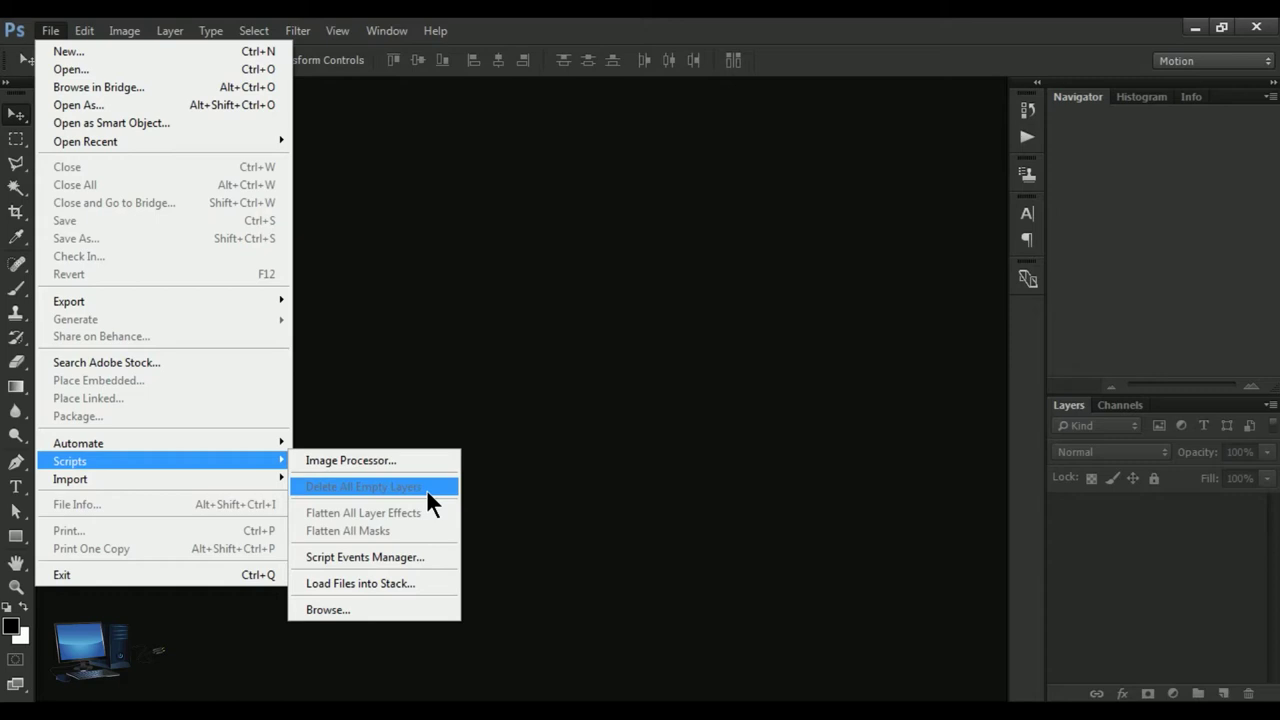
click(425, 354)
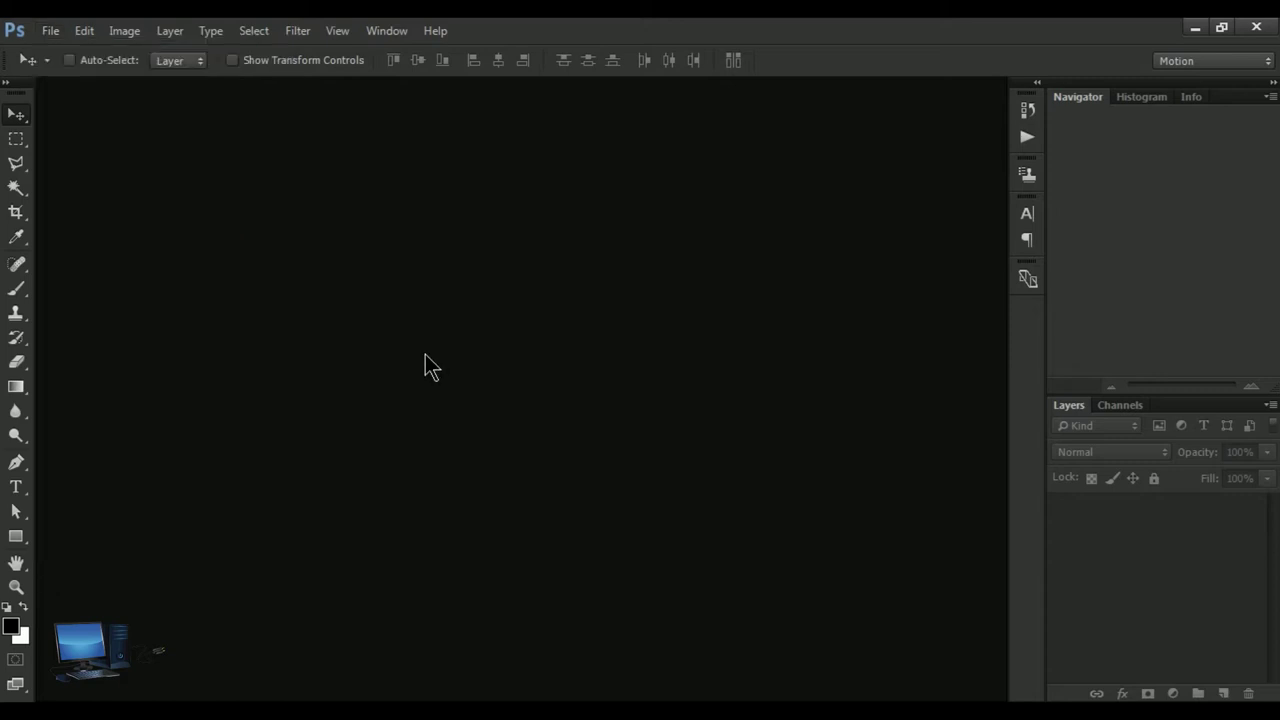
click(50, 31)
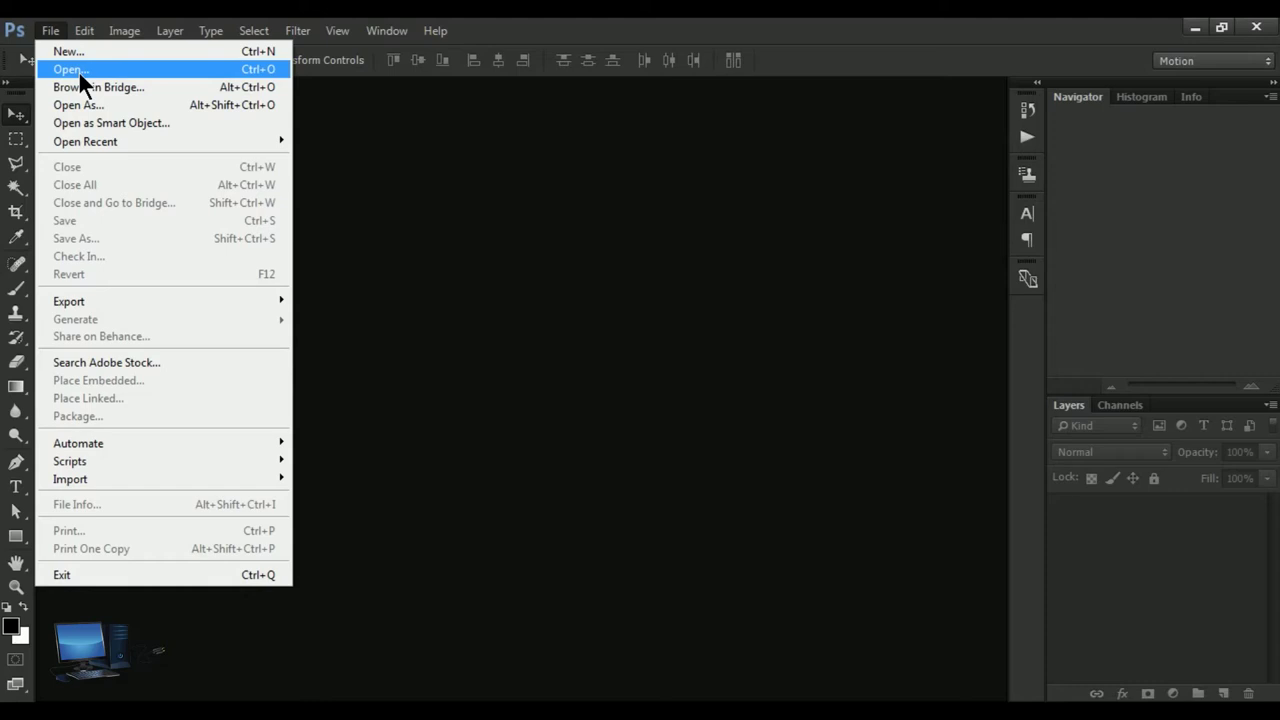
click(78, 70)
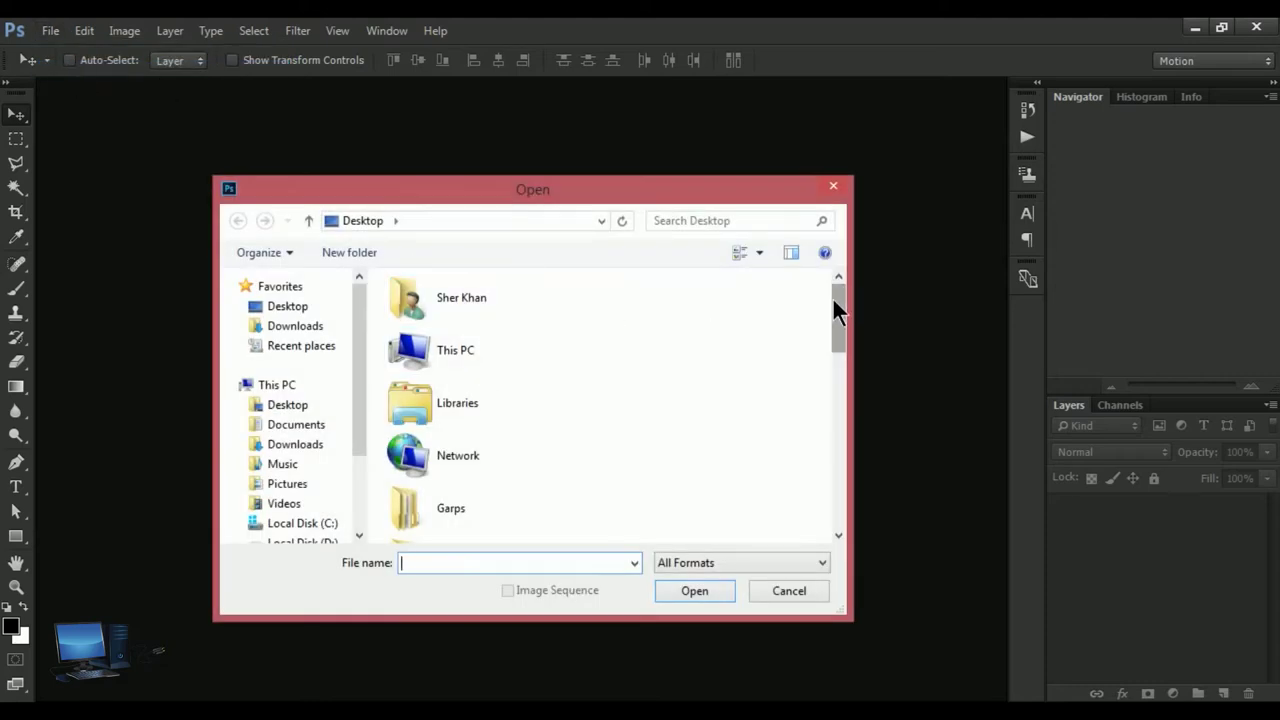
drag(836, 300, 845, 380)
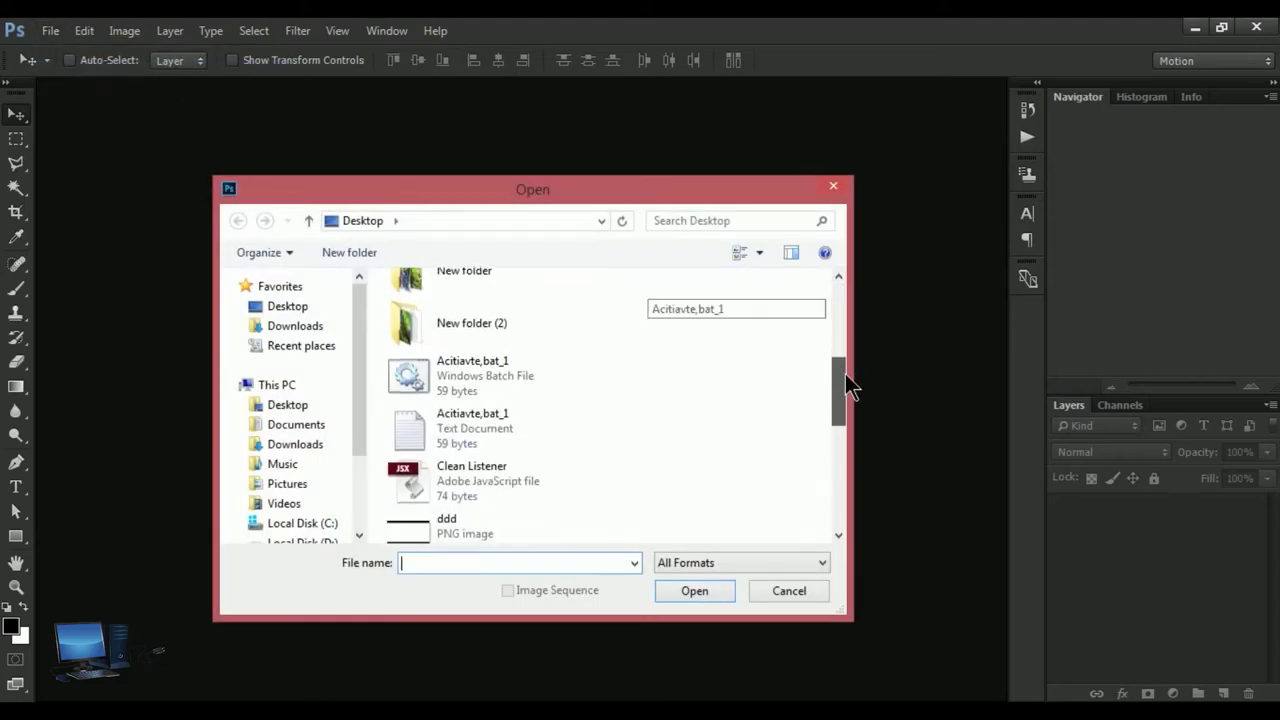
double_click(461, 331)
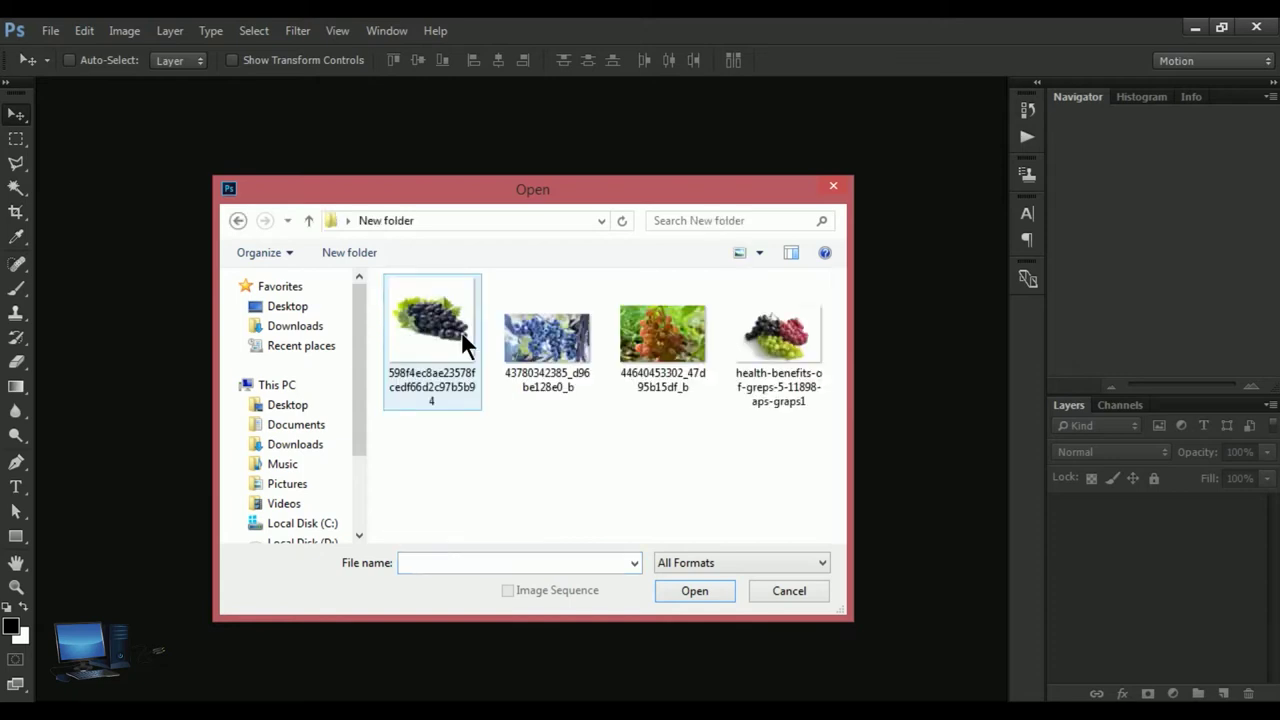
click(793, 338)
click(702, 590)
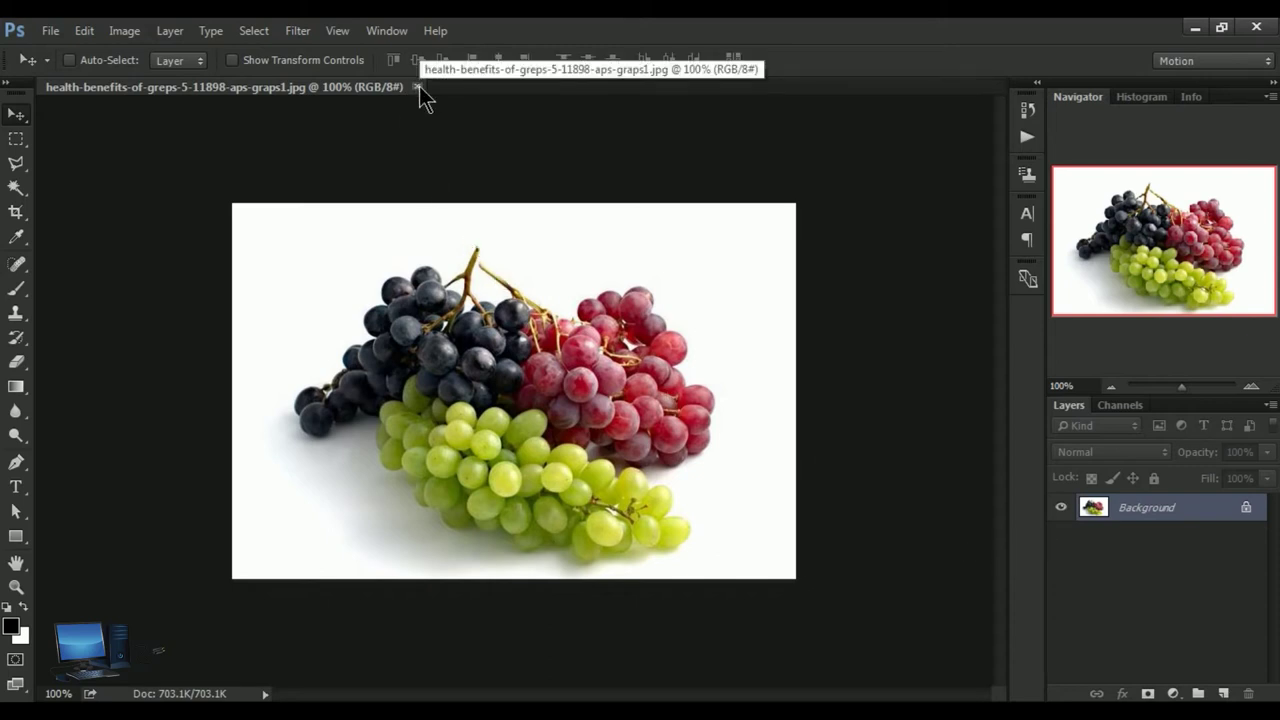
Close the grapes photo and open Pomigranataae.psd from Desktop > New folder (2) > Photo
click(416, 87)
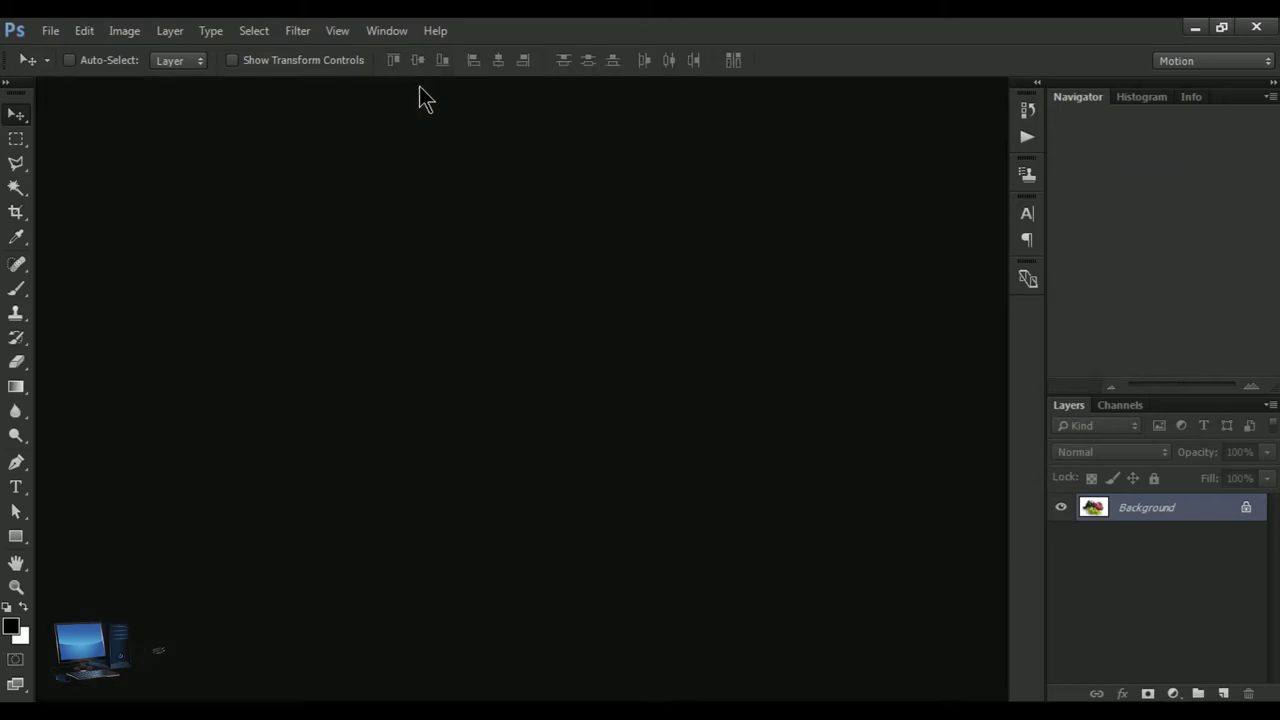
click(52, 31)
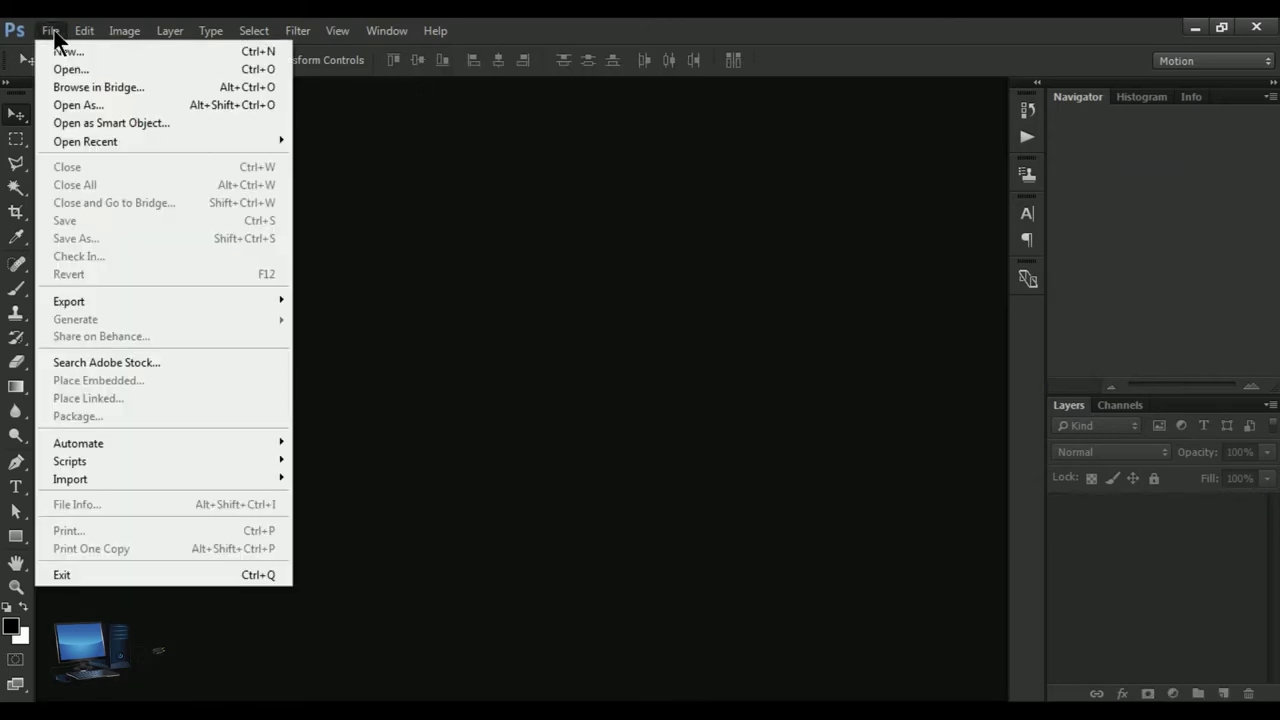
click(111, 70)
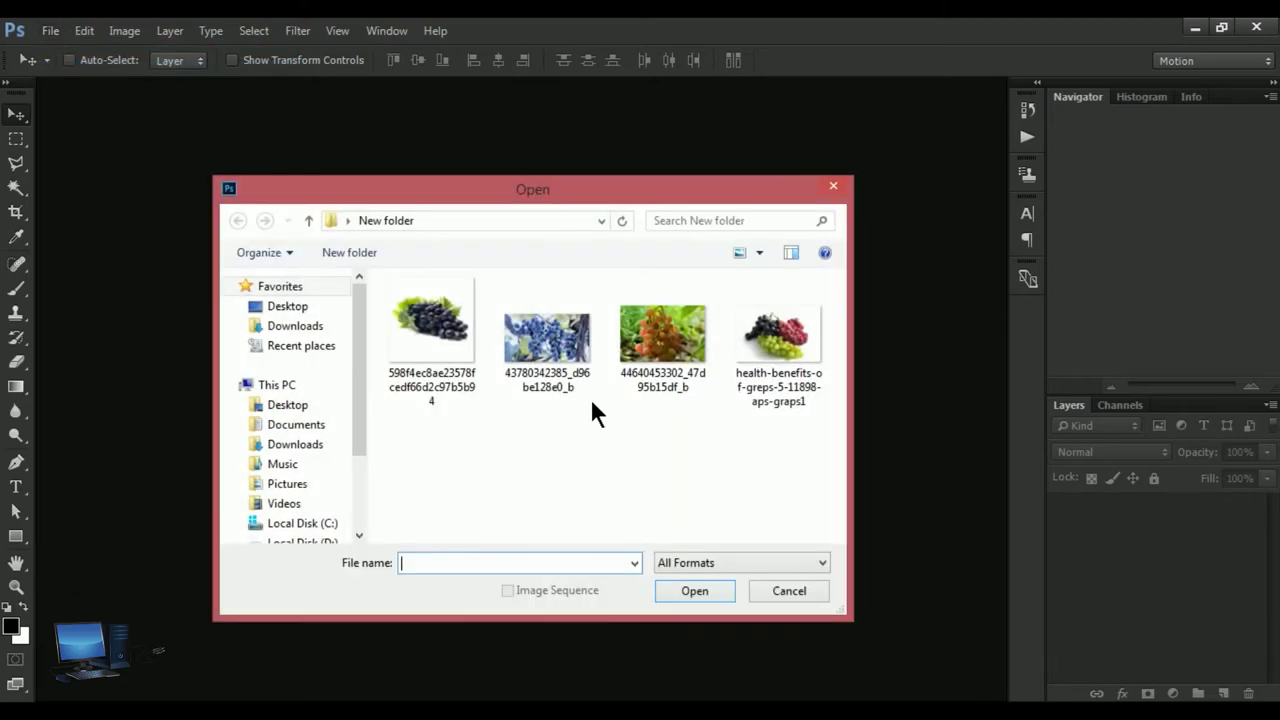
click(310, 314)
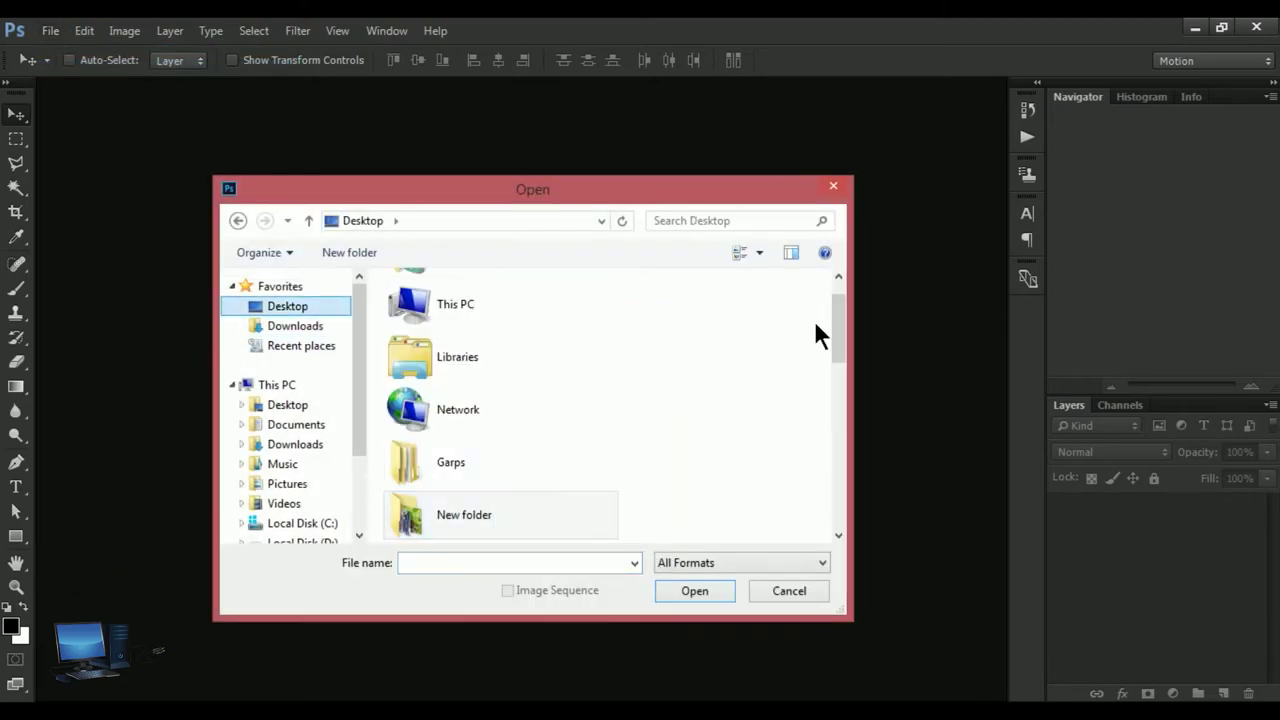
drag(836, 313, 839, 364)
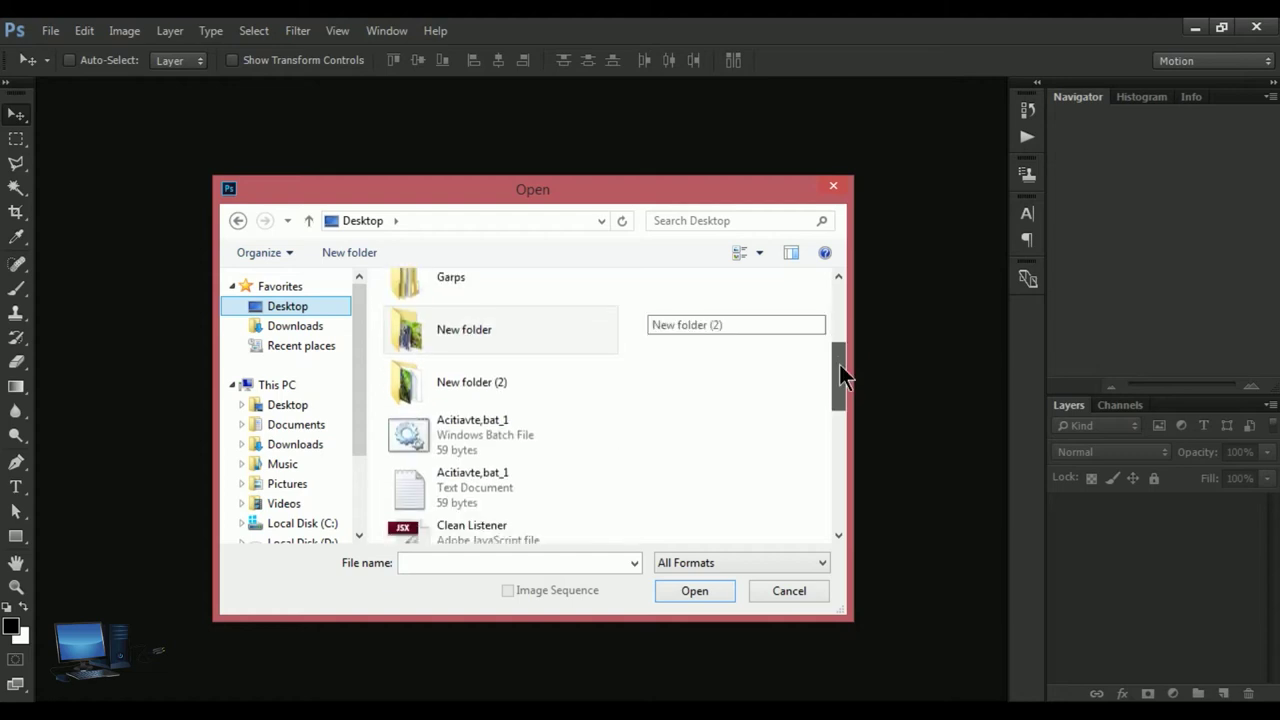
double_click(456, 387)
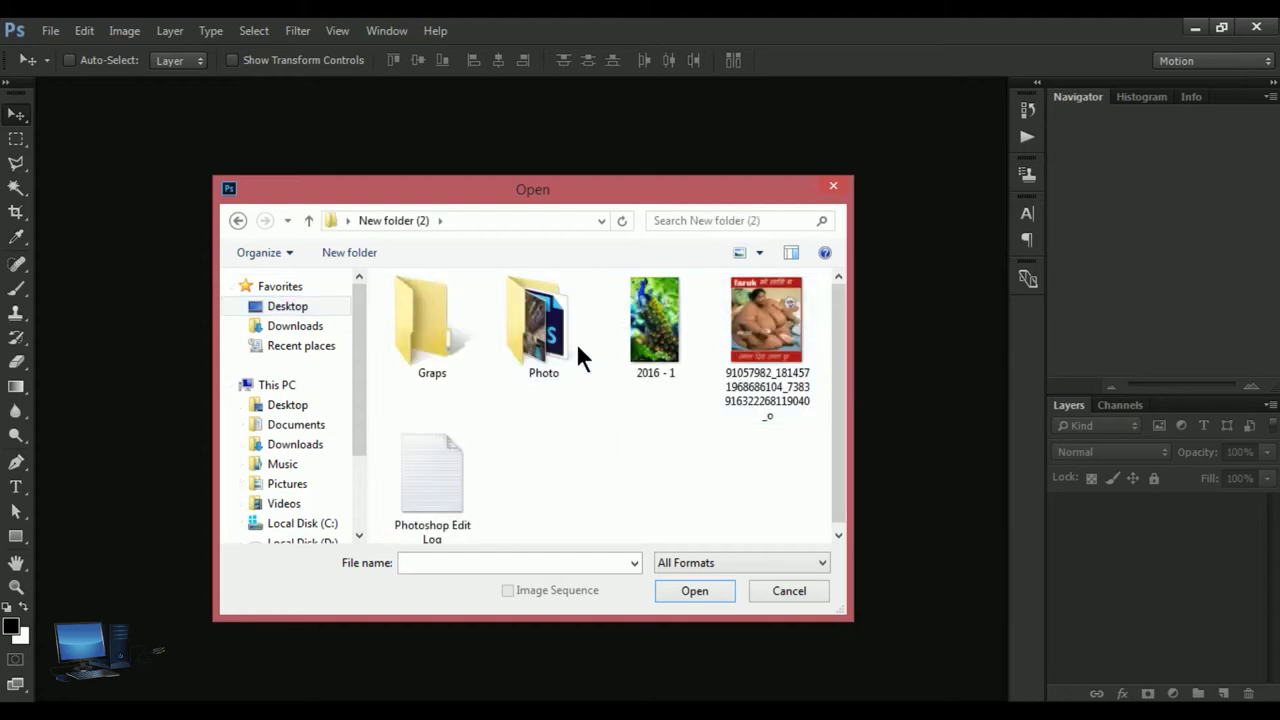
double_click(555, 330)
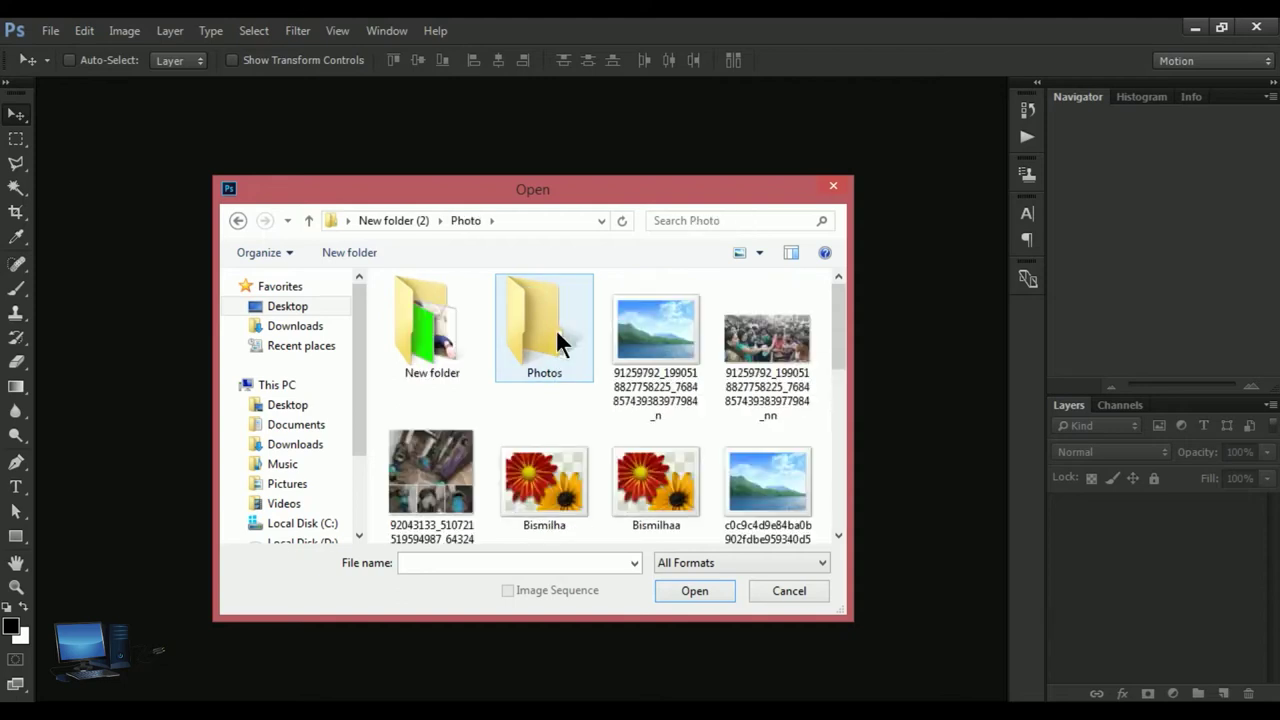
drag(837, 310, 840, 418)
mouse_move(840, 442)
mouse_down()
mouse_move(840, 454)
mouse_move(828, 299)
mouse_up()
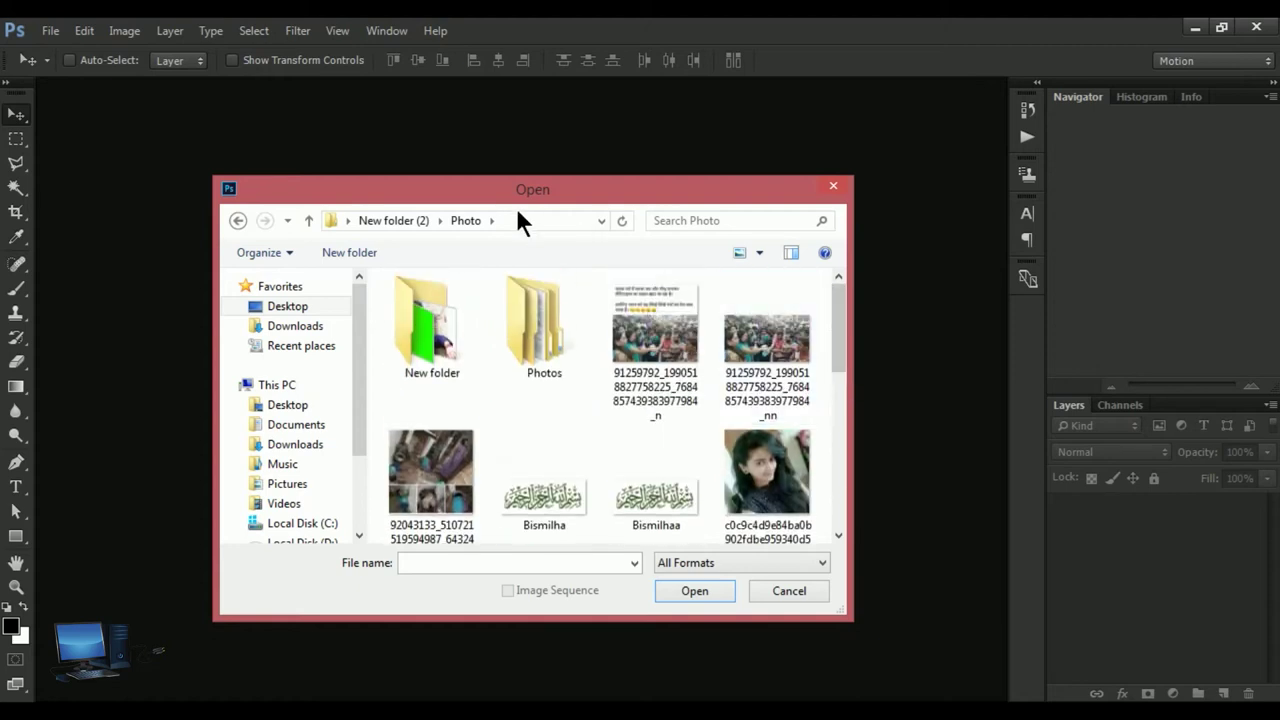
drag(838, 340, 835, 441)
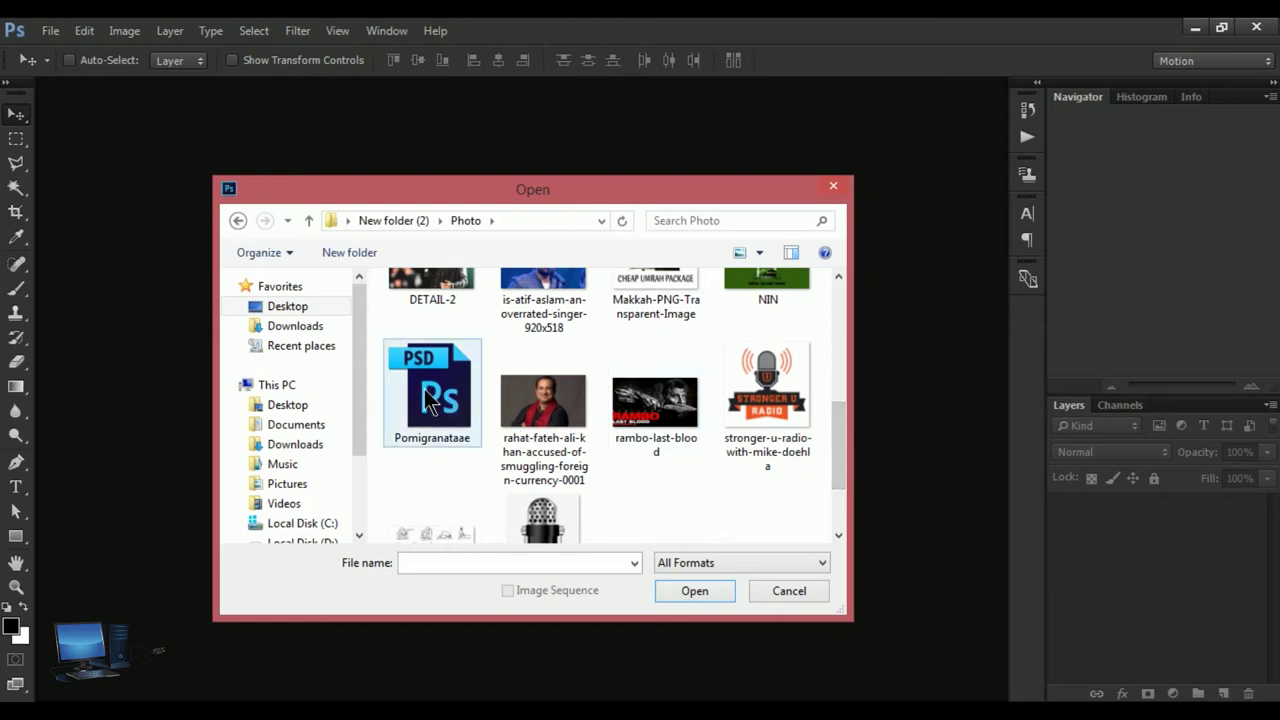
mouse_move(432, 392)
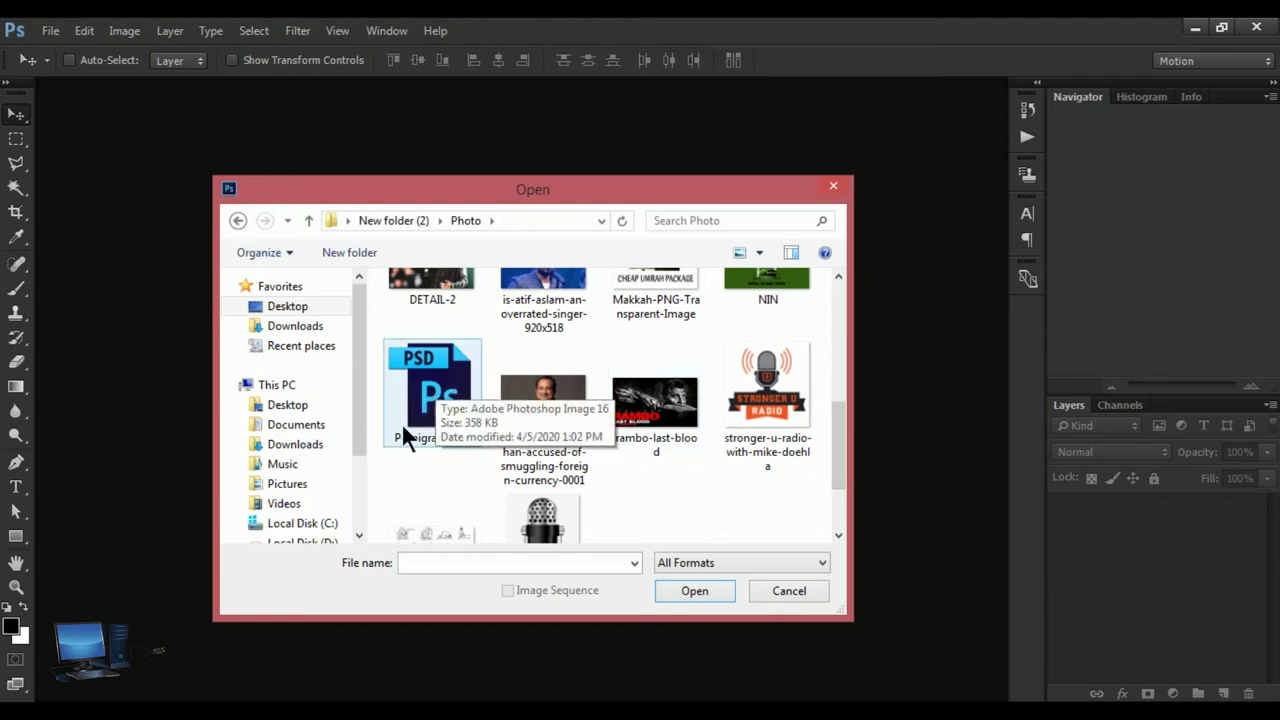
click(437, 388)
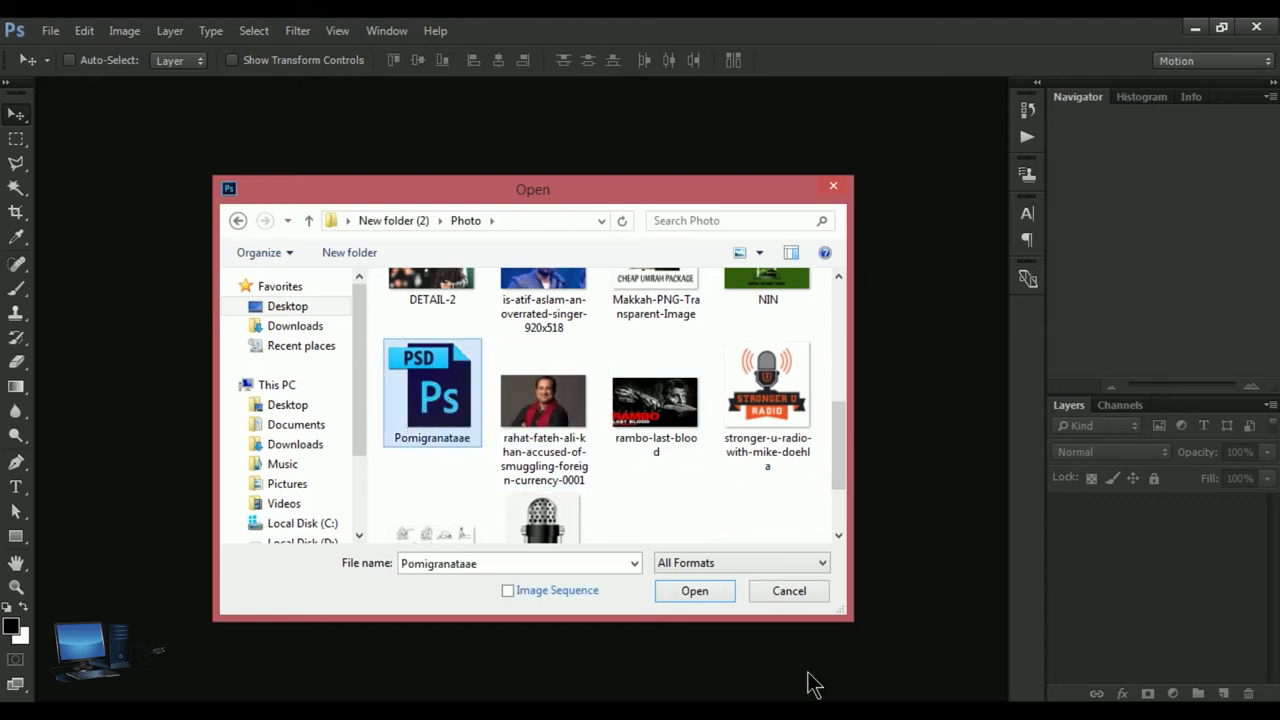
click(695, 590)
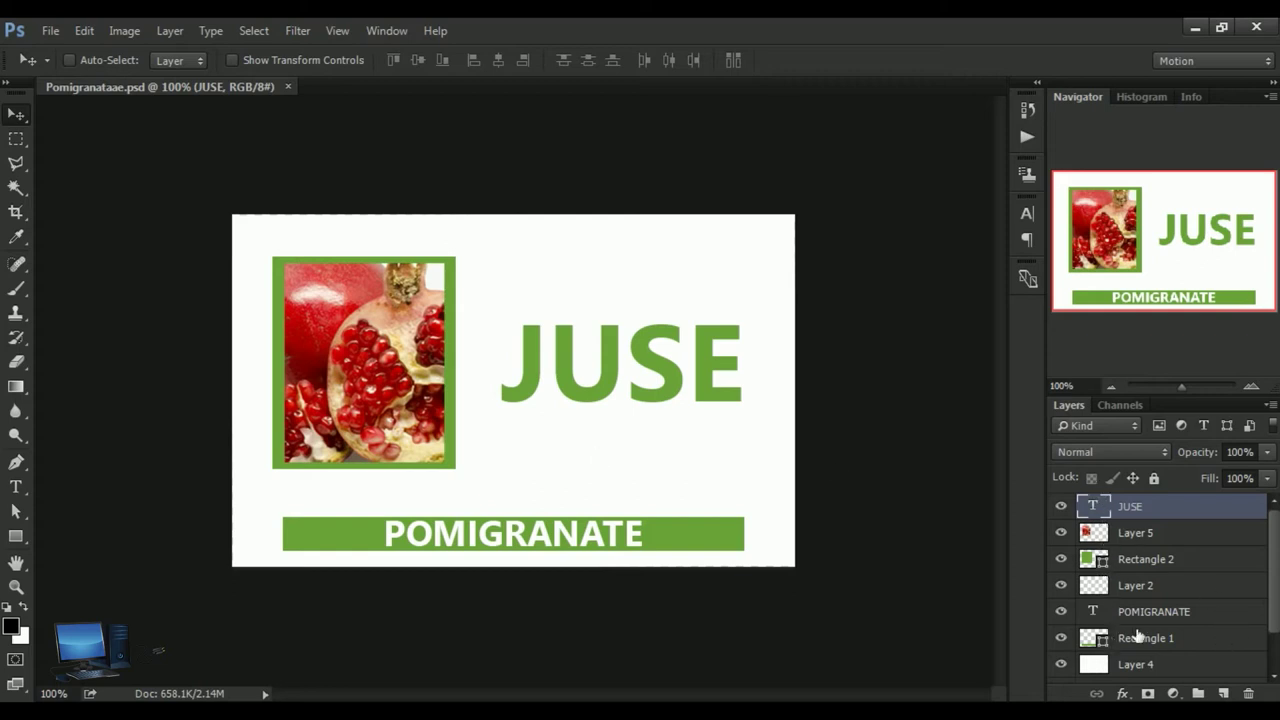
drag(1274, 565, 1278, 597)
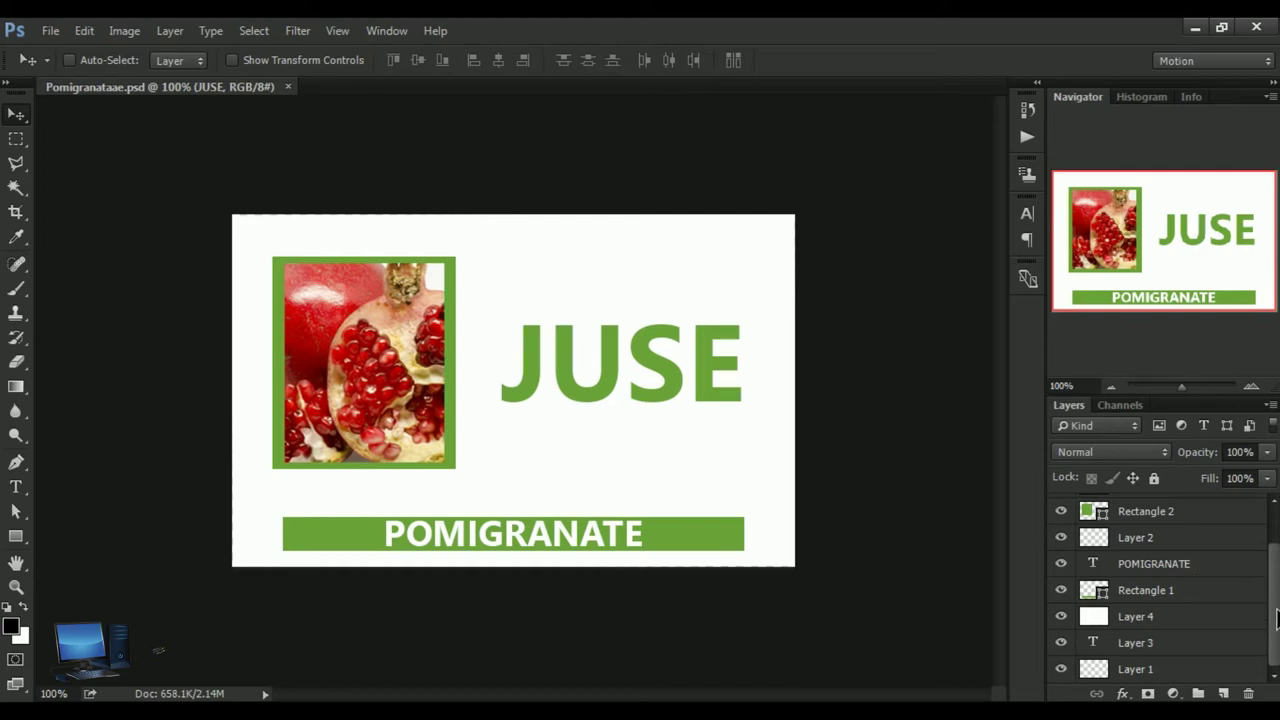
click(1108, 672)
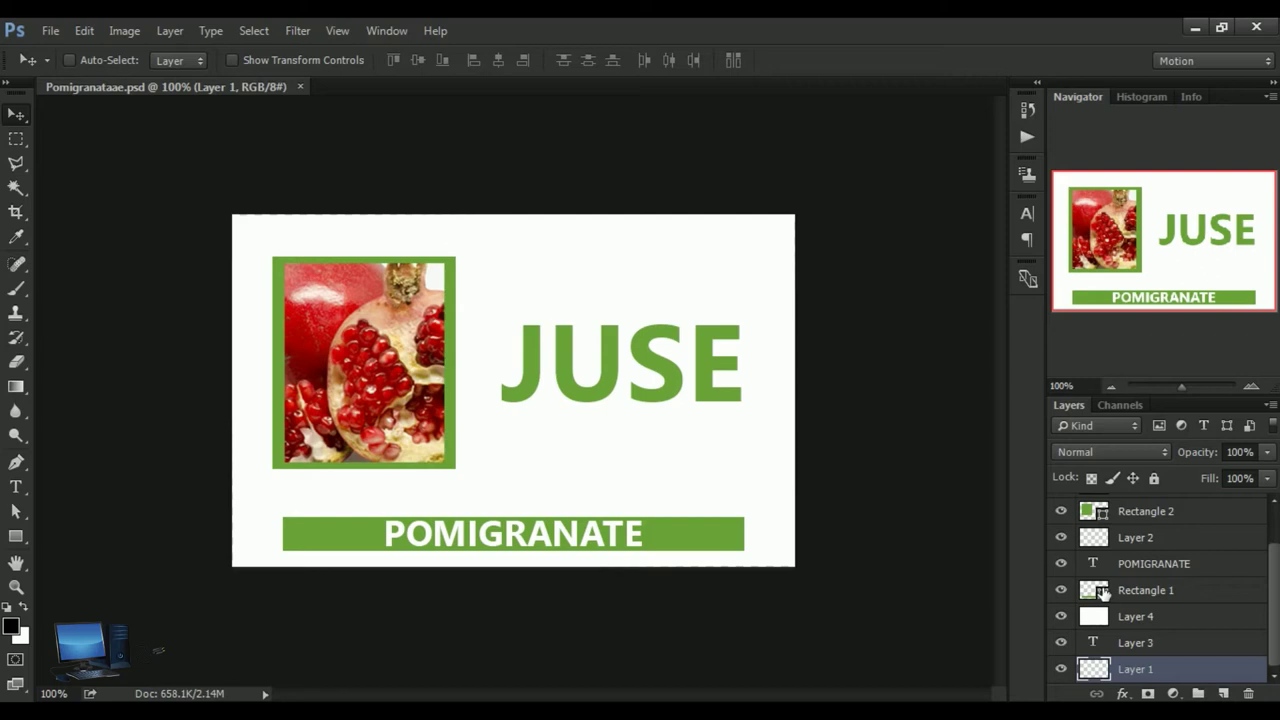
click(1103, 610)
click(1150, 590)
click(1208, 538)
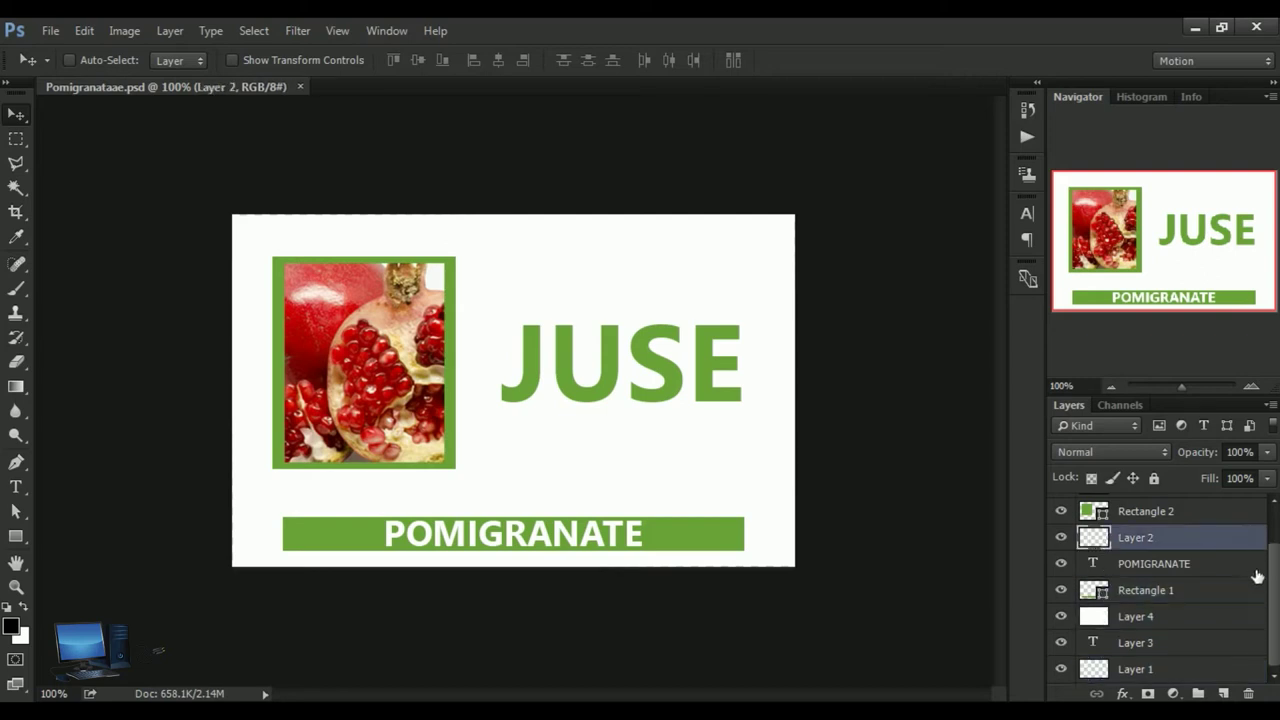
drag(1275, 597, 1274, 560)
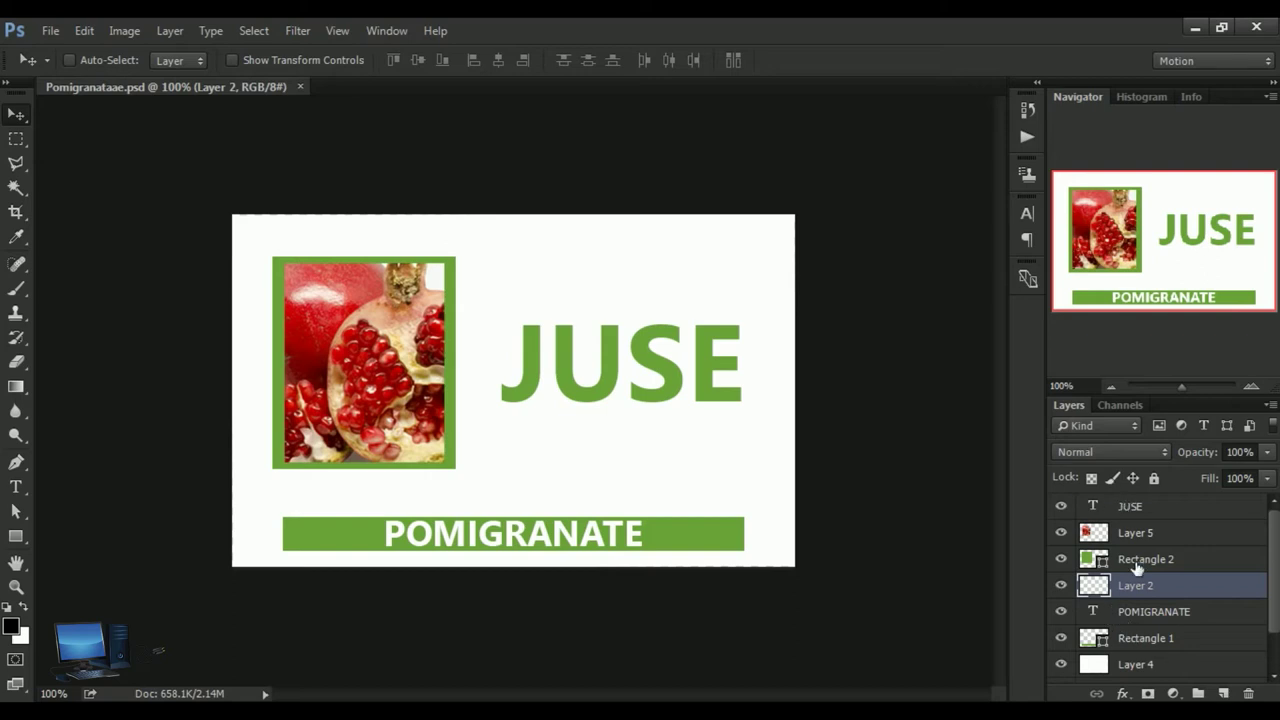
mouse_move(1136, 566)
mouse_down()
mouse_move(1166, 612)
mouse_move(1187, 533)
mouse_up()
scroll(1273, 555, down, 2)
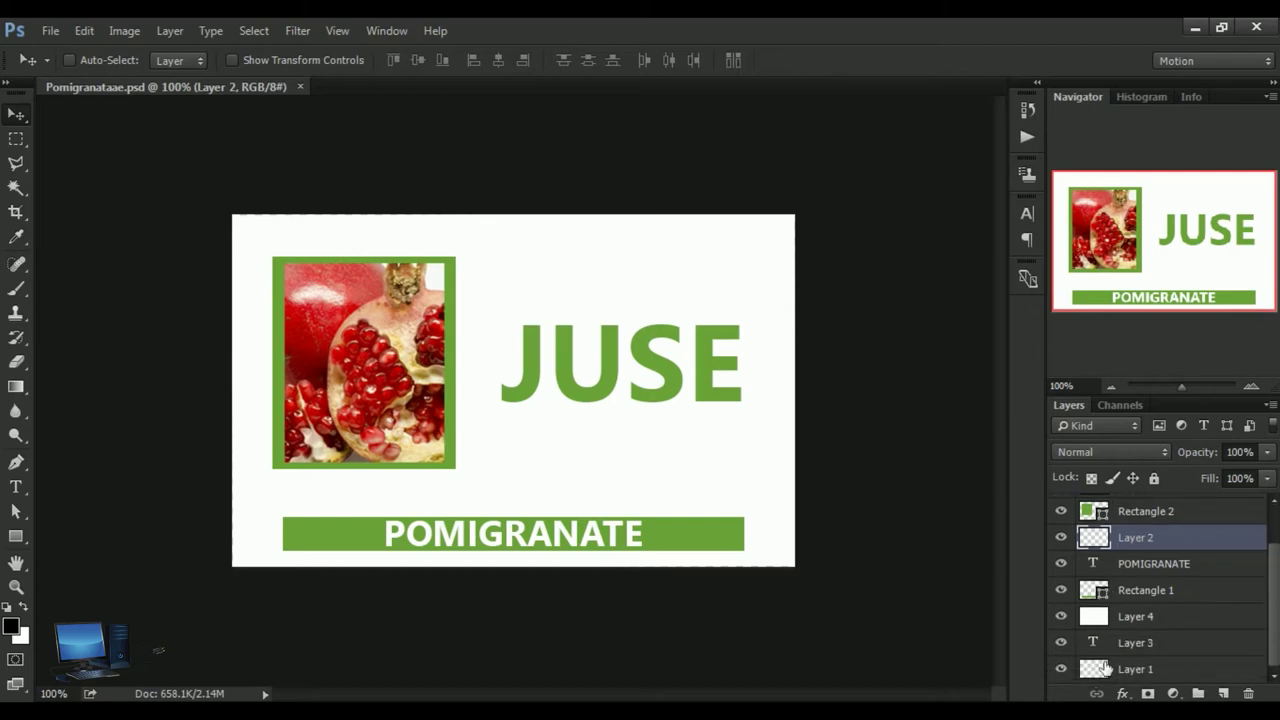
click(1103, 667)
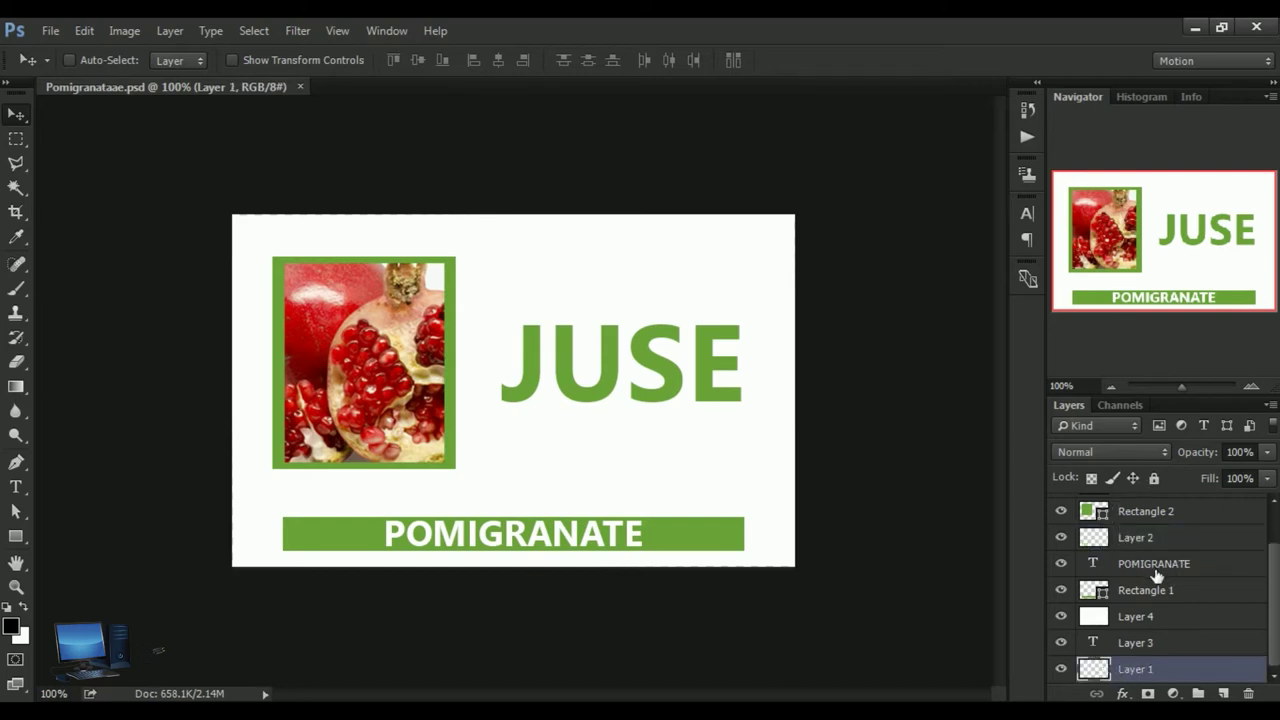
scroll(1276, 618, up, 2)
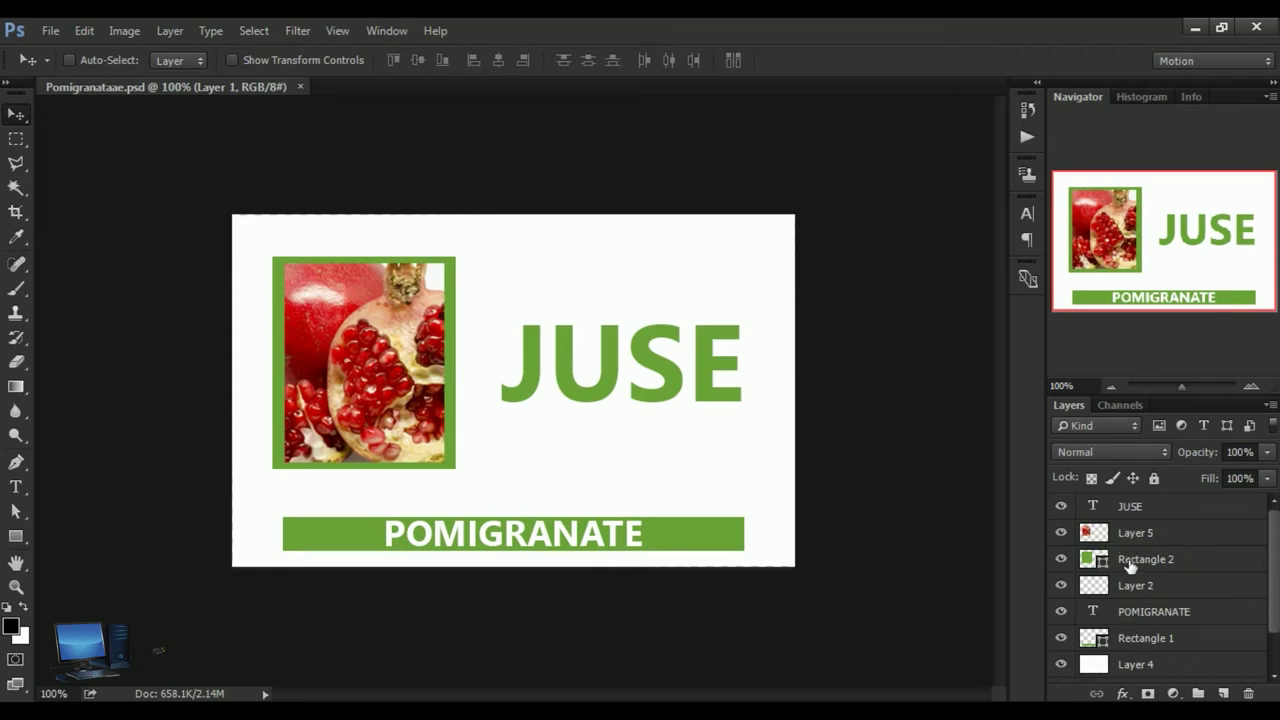
Filter the Layers panel by Attribute > Empty to list only empty layers
click(1135, 426)
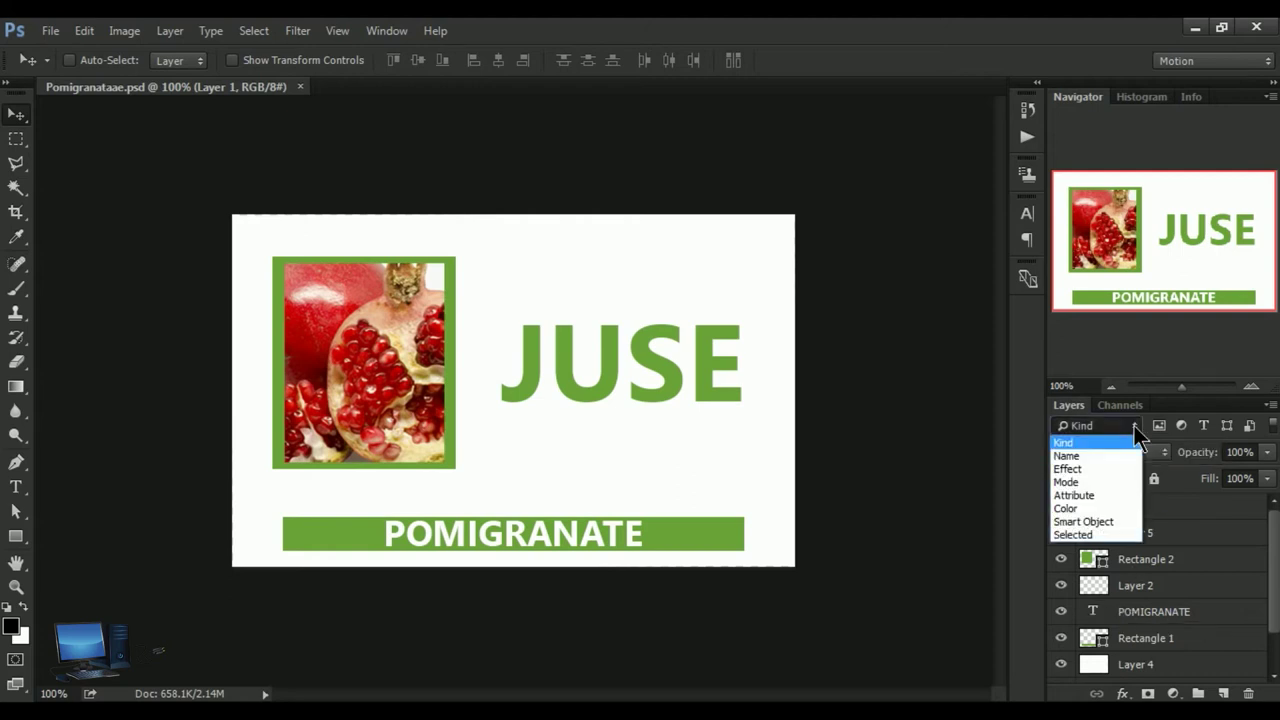
click(1095, 506)
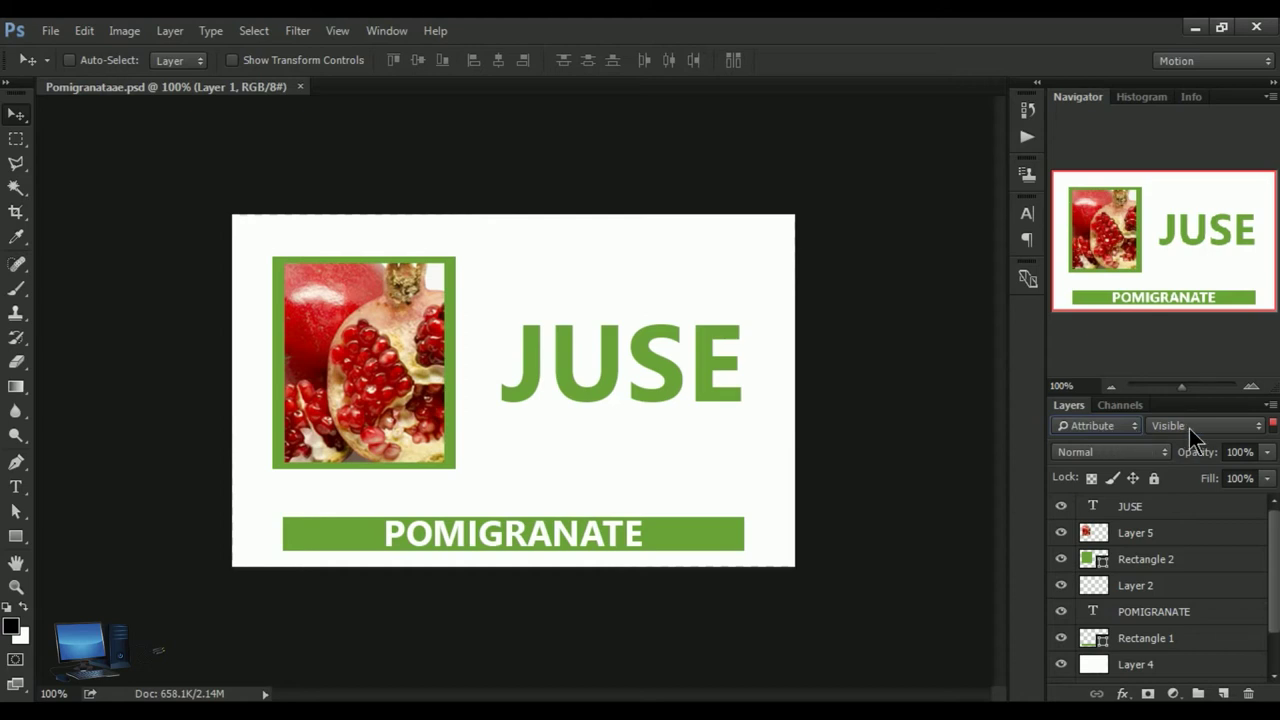
click(1260, 430)
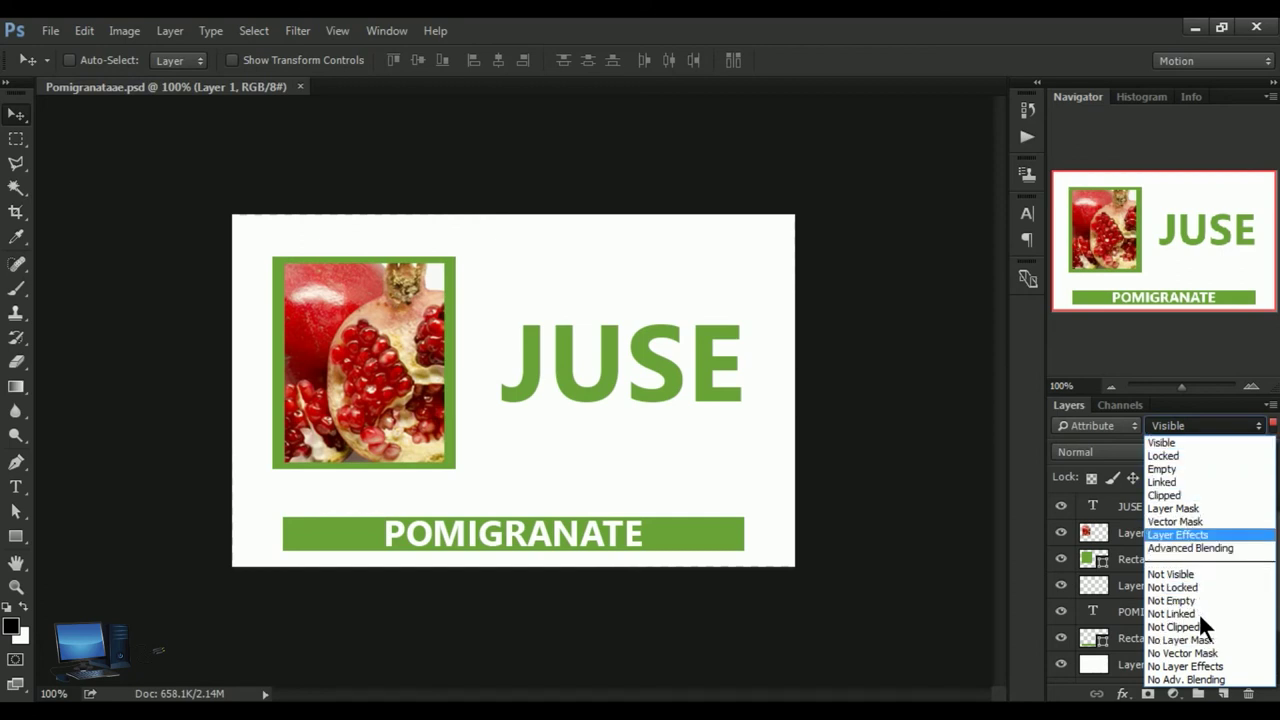
click(1198, 469)
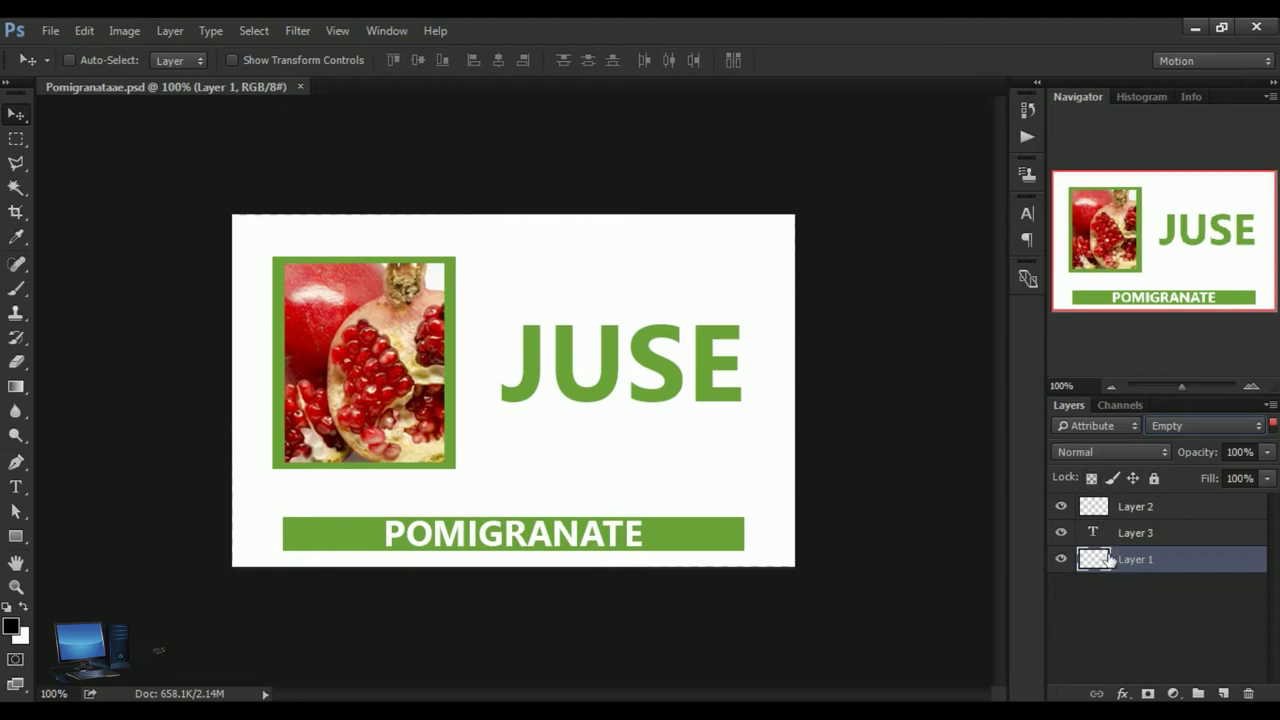
Delete the empty Layer 1, Layer 2 and Layer 3, then undo the deletion
ctrl+click(1176, 535)
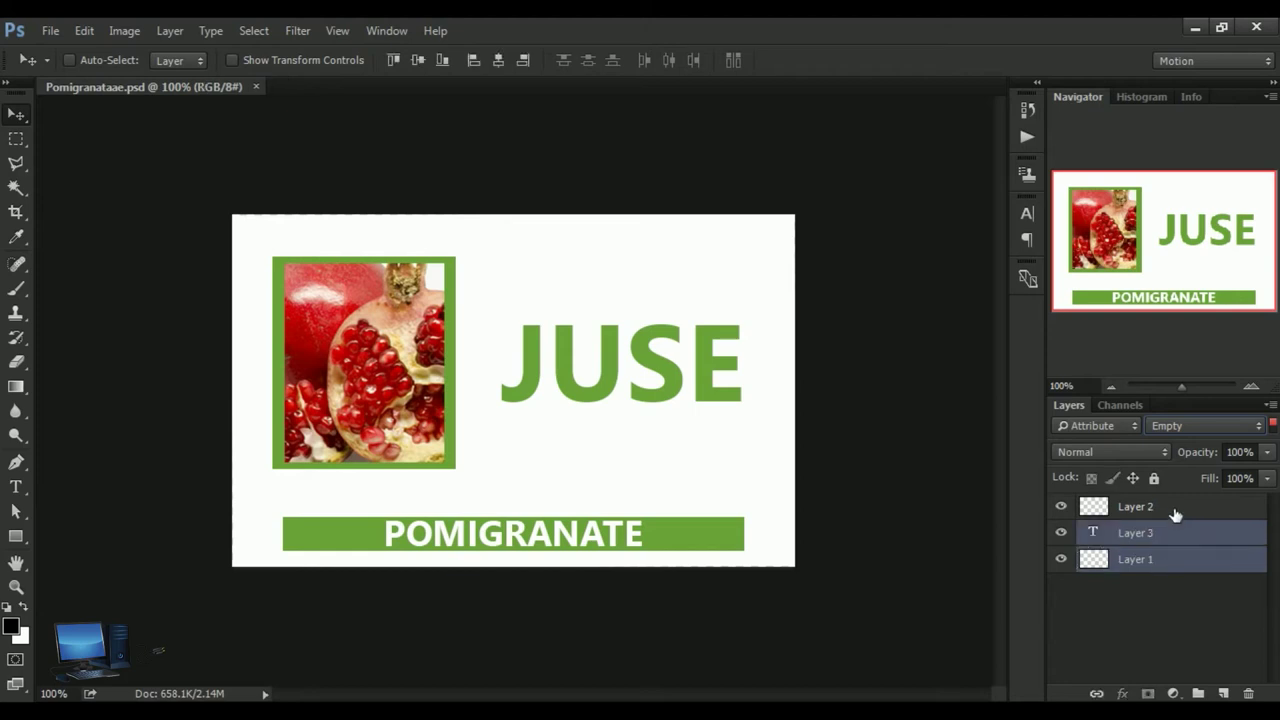
ctrl+click(1176, 514)
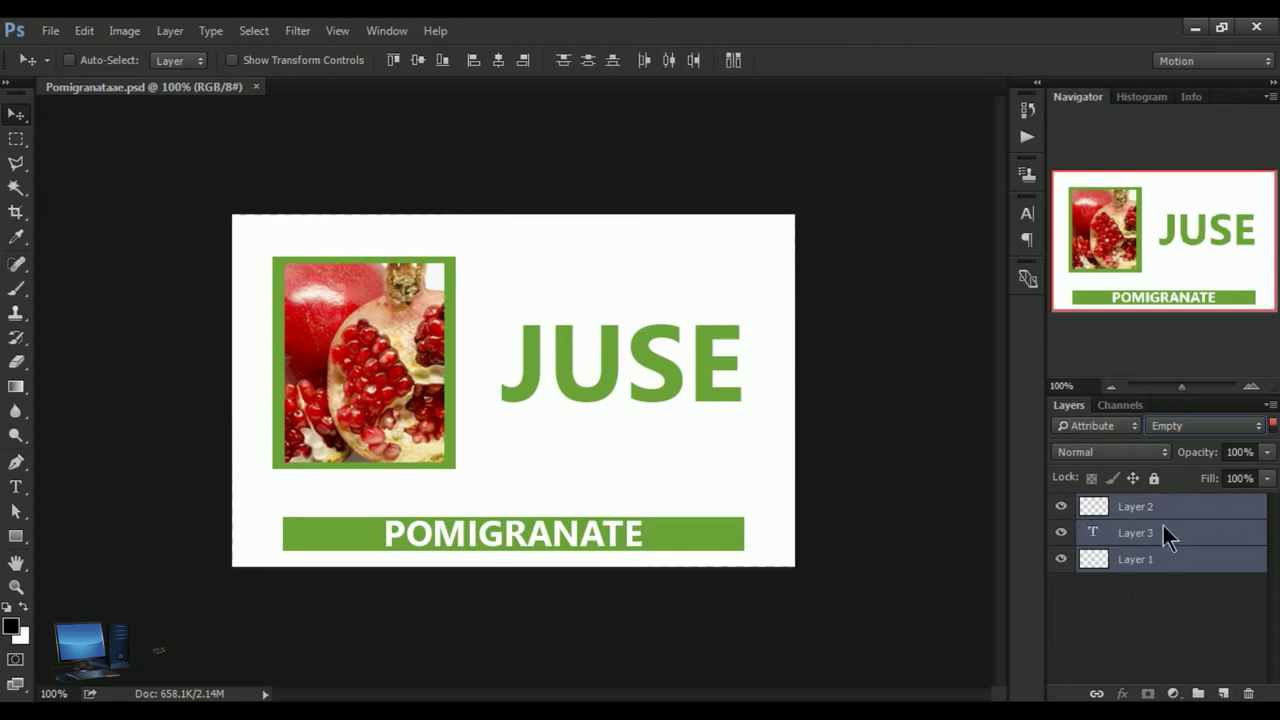
click(1251, 693)
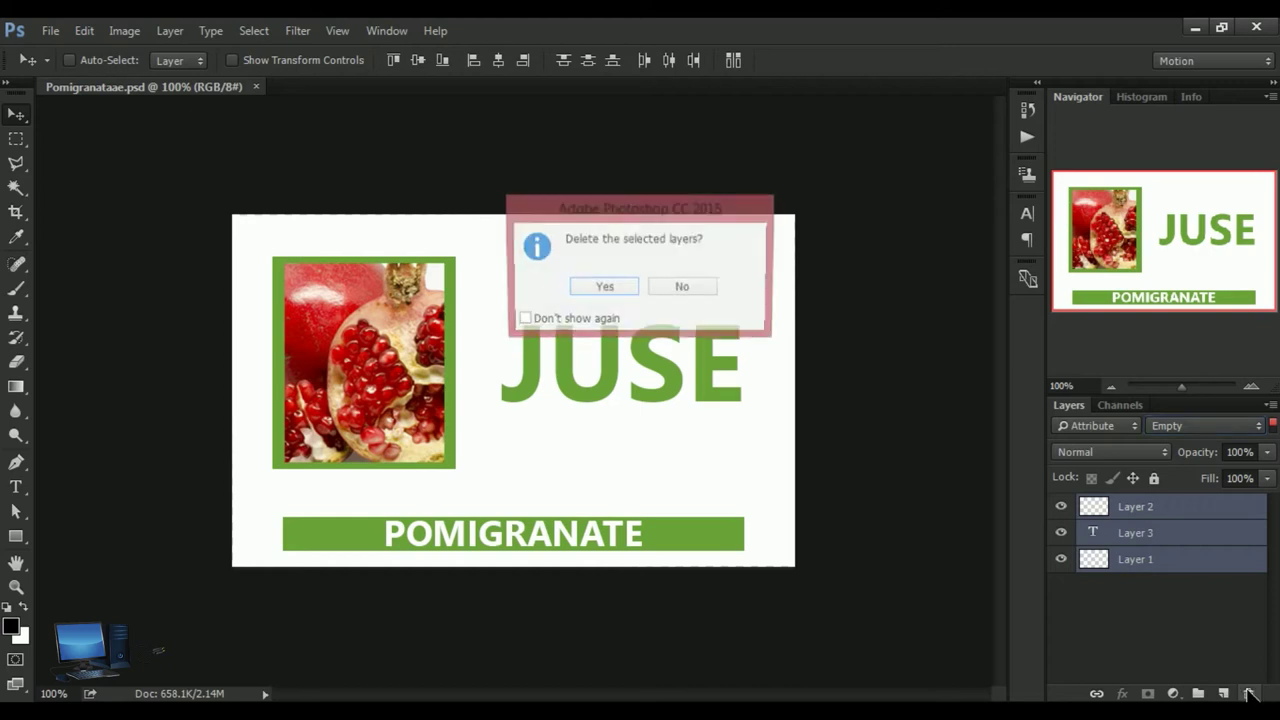
click(602, 287)
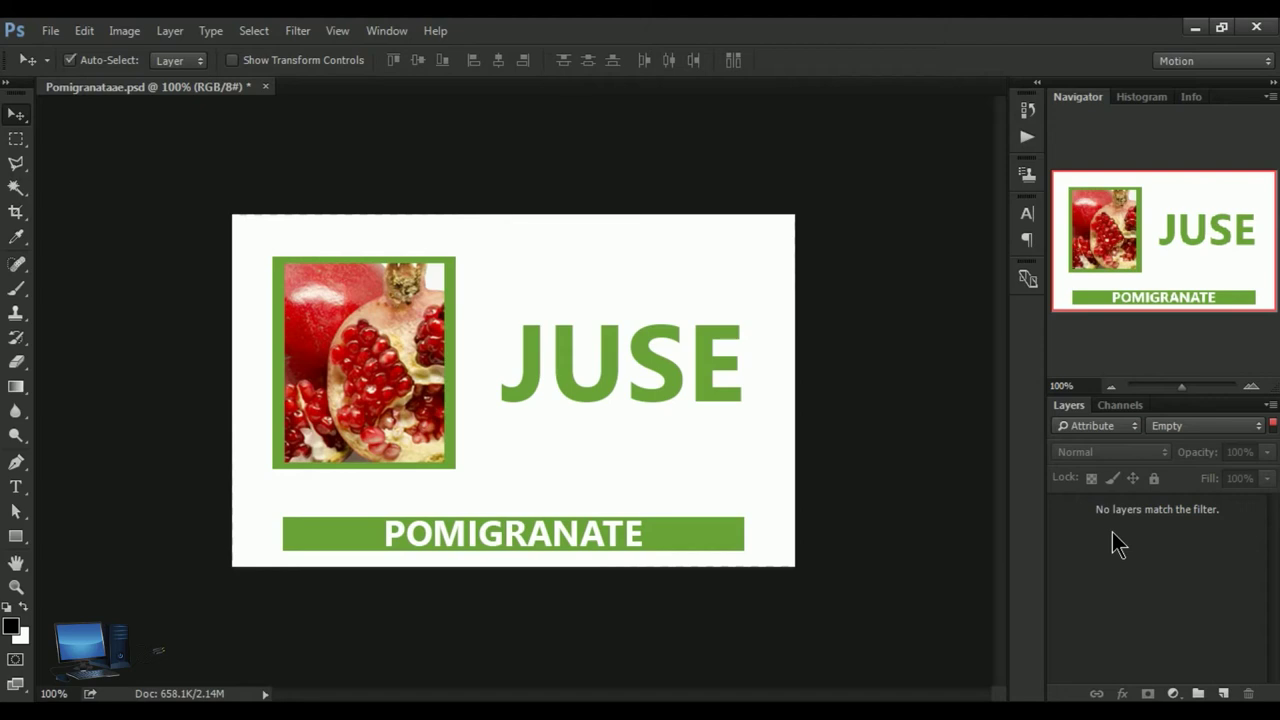
key(ctrl+z)
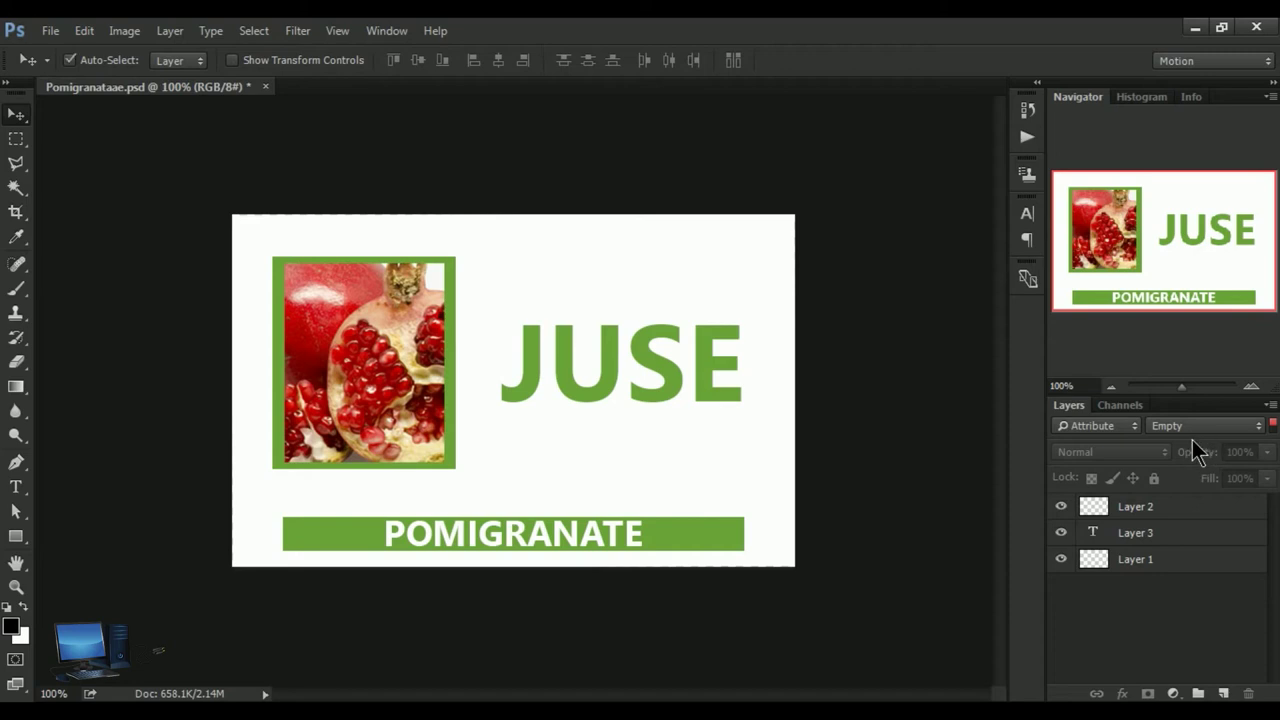
Reset the layer filter to Kind, run Delete All Empty Layers, then close the document
click(1137, 422)
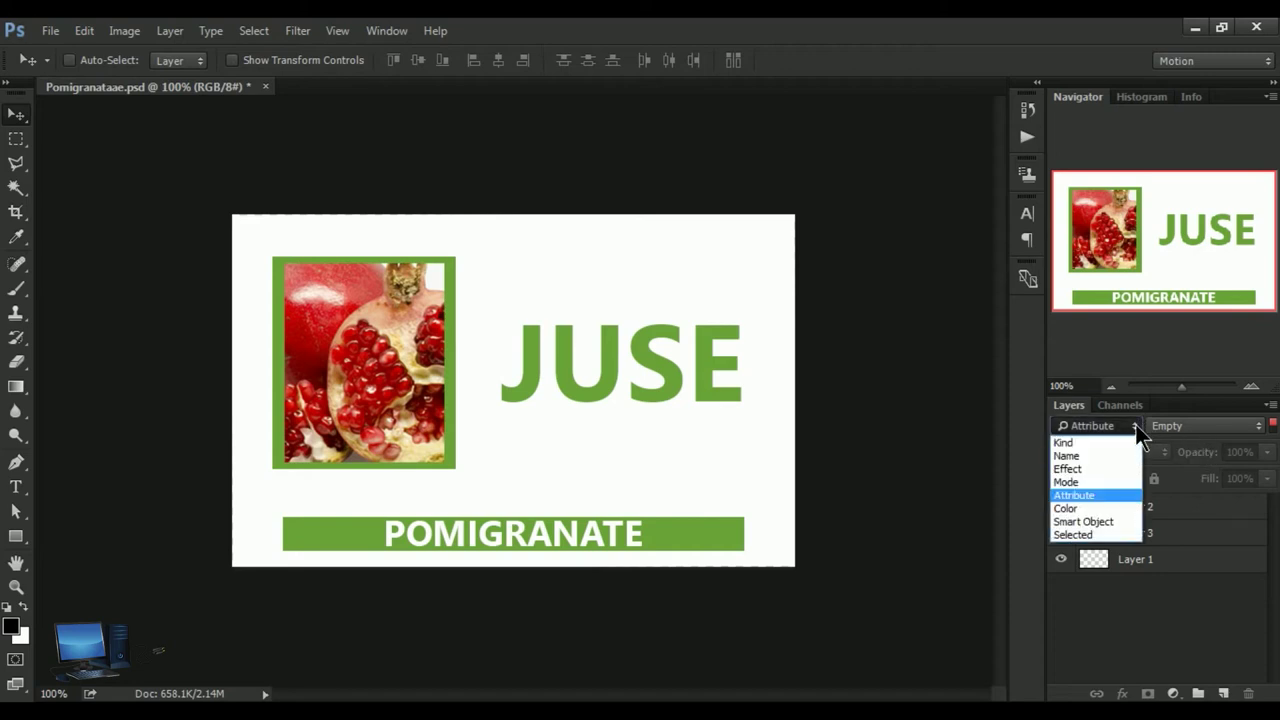
click(1083, 445)
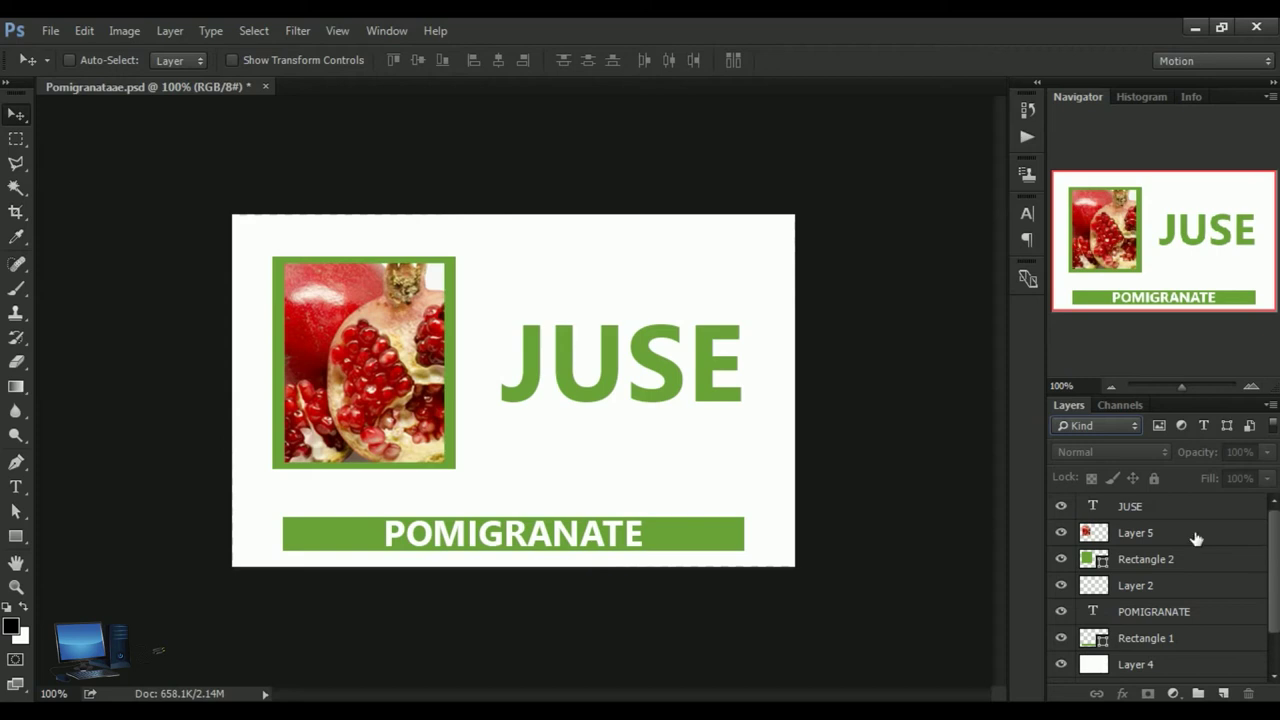
click(50, 31)
mouse_move(70, 461)
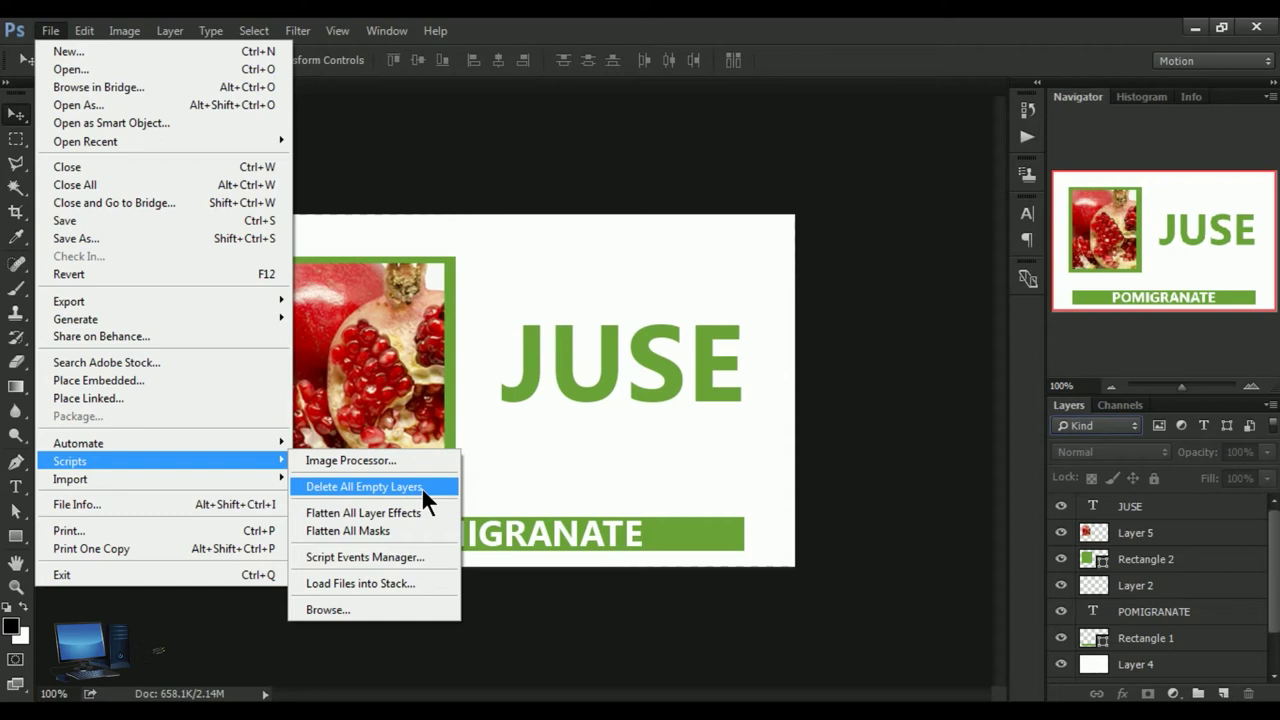
click(421, 486)
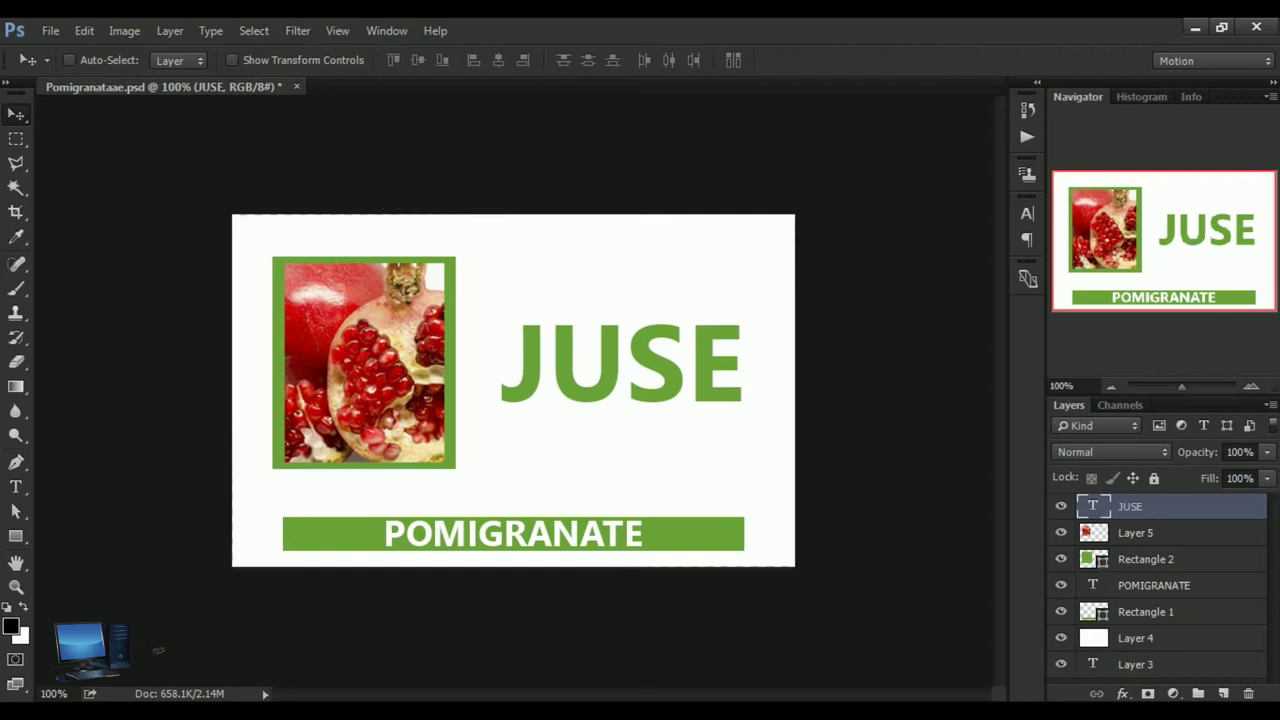
click(297, 87)
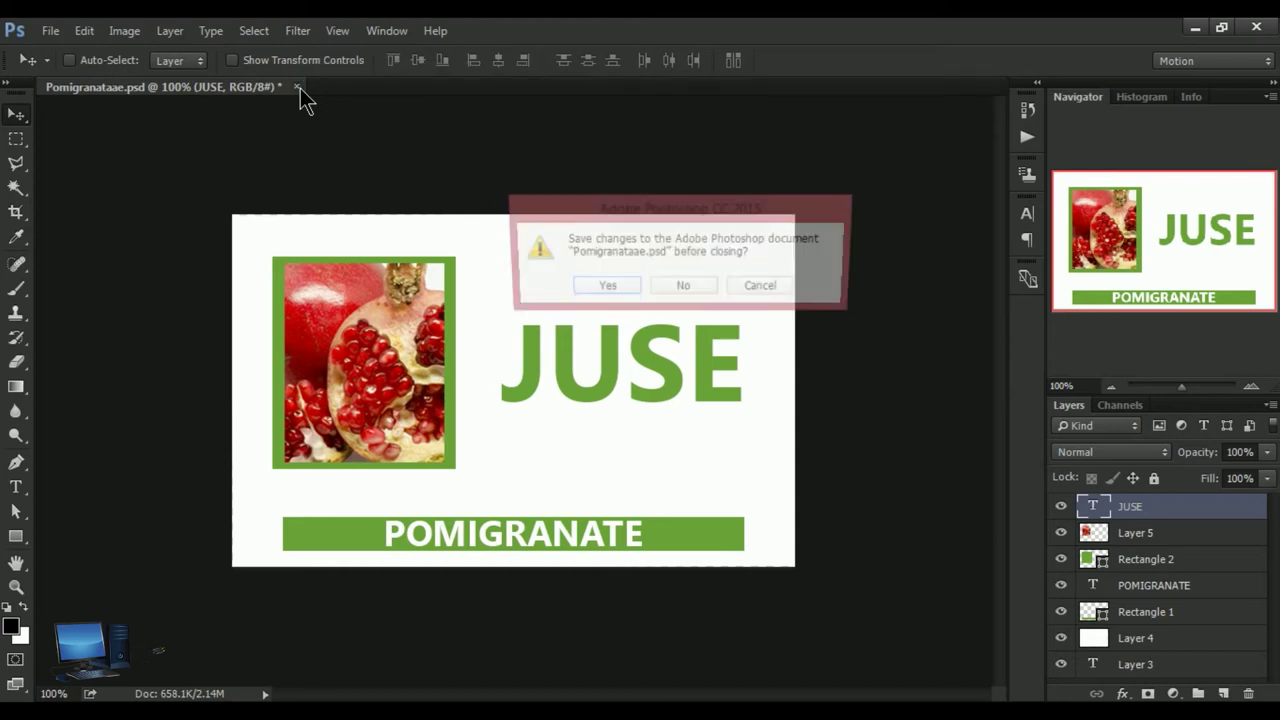
Close the pomegranate design without saving, then dismiss the File menu without running a script
click(679, 288)
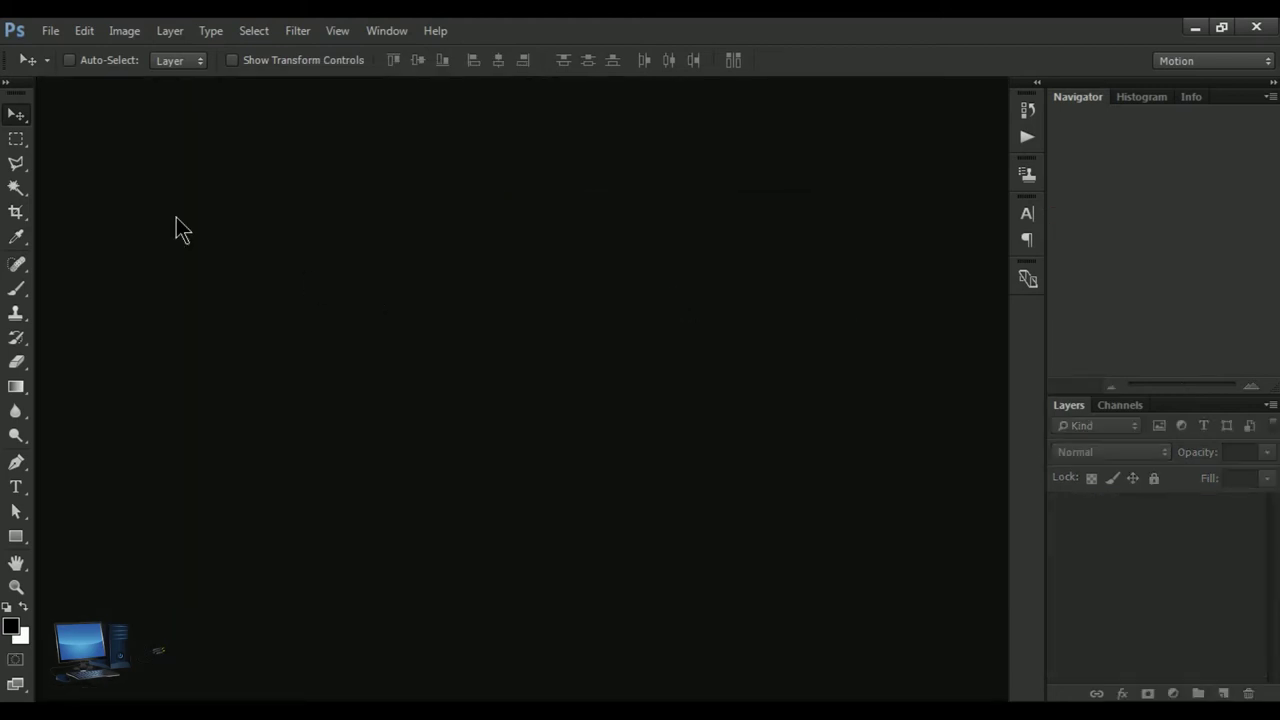
click(49, 31)
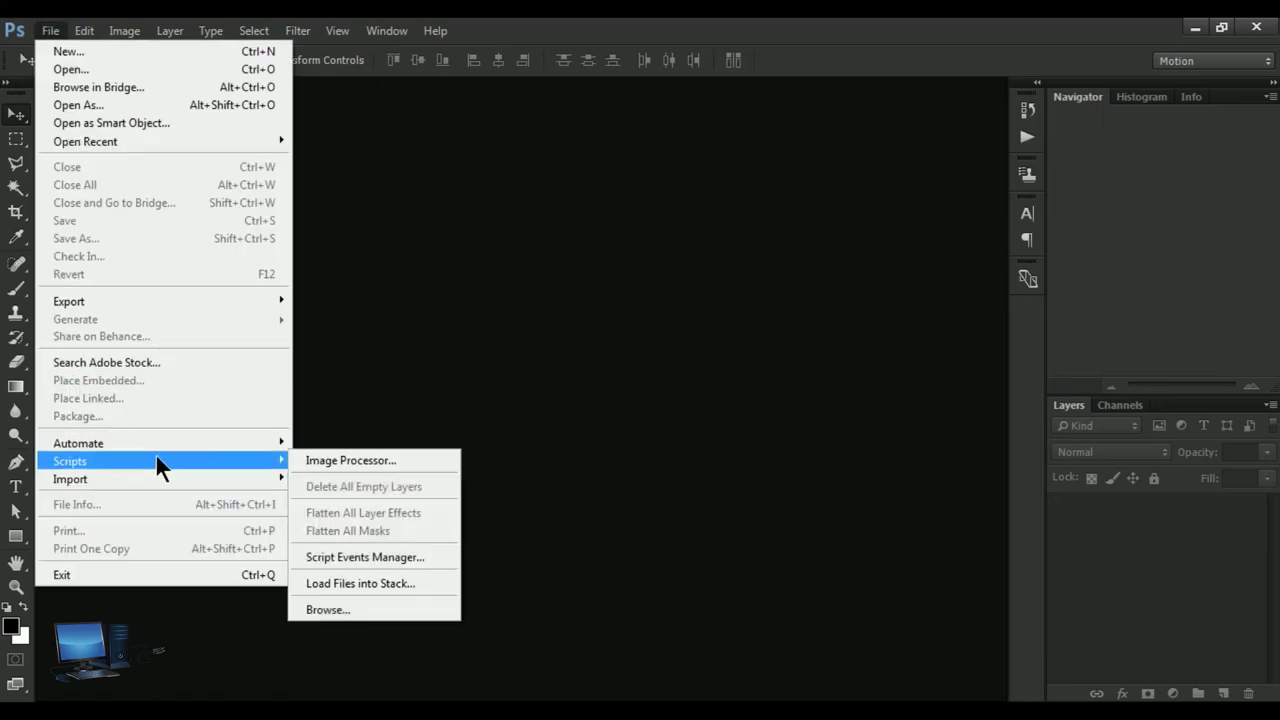
mouse_move(160, 461)
click(378, 372)
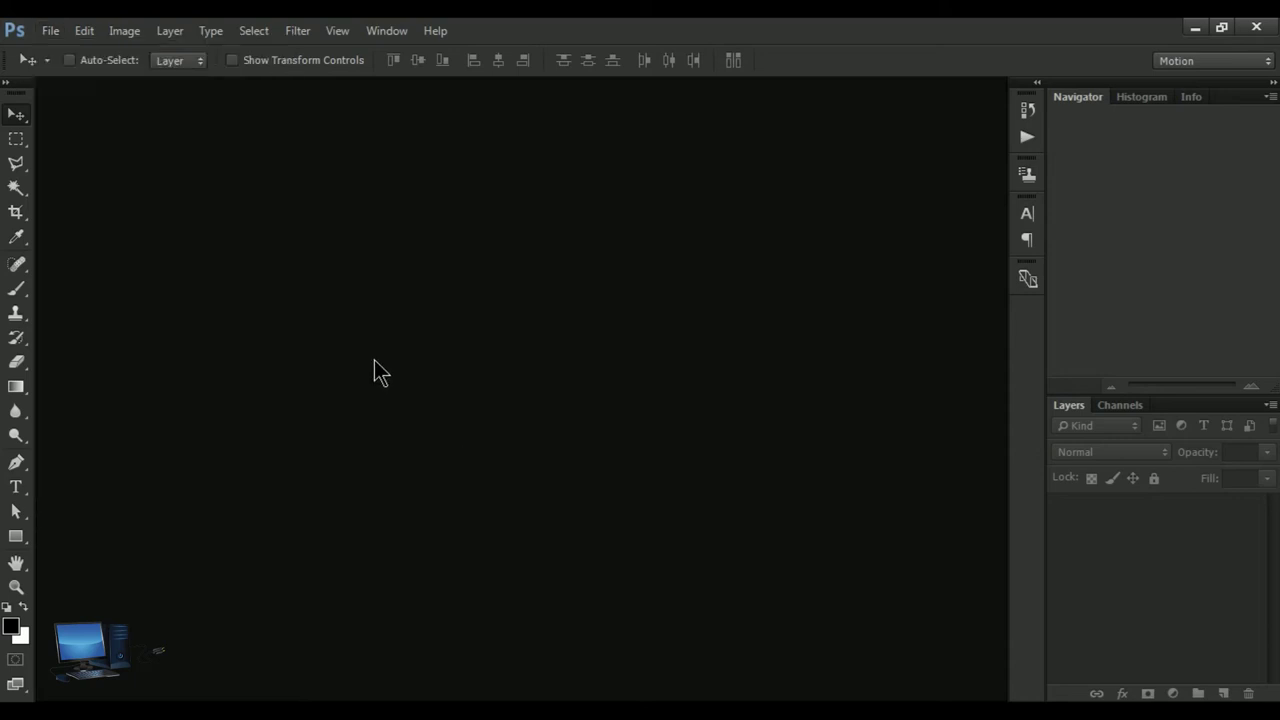
Open health-benefits-of-greps-5-11898-aps-graps1.jpg from Desktop > New folder
click(50, 31)
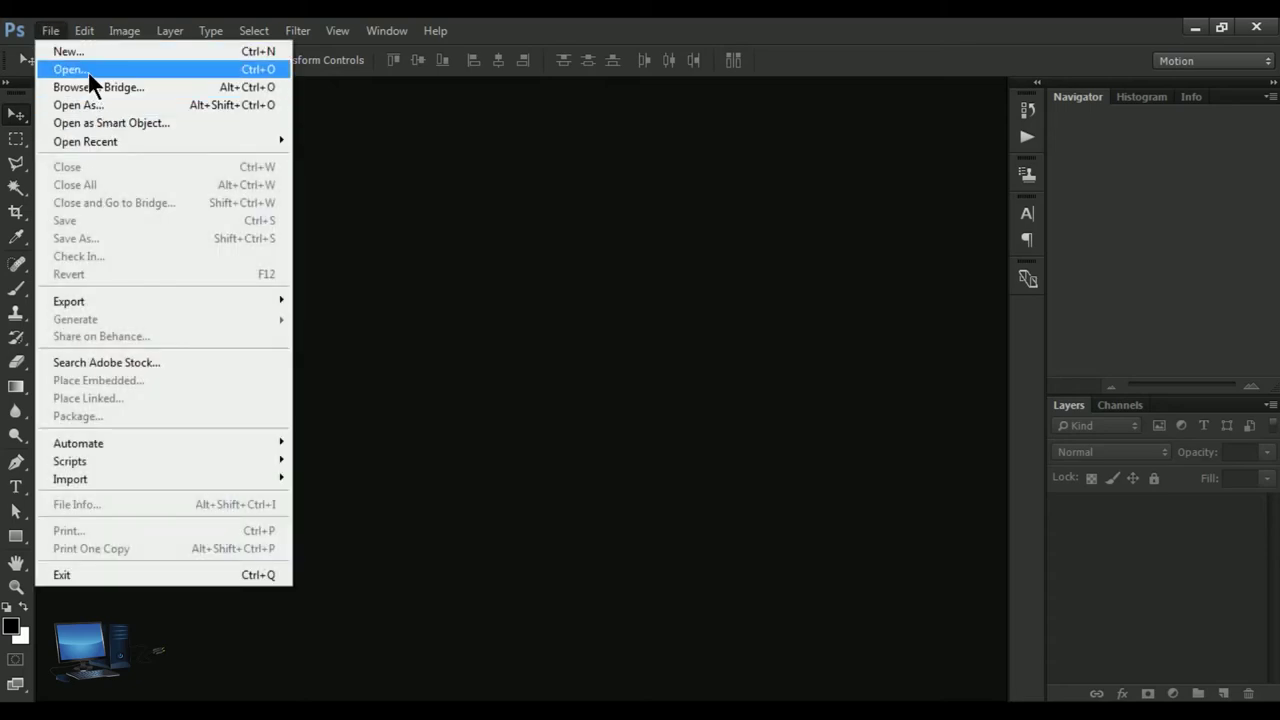
click(87, 70)
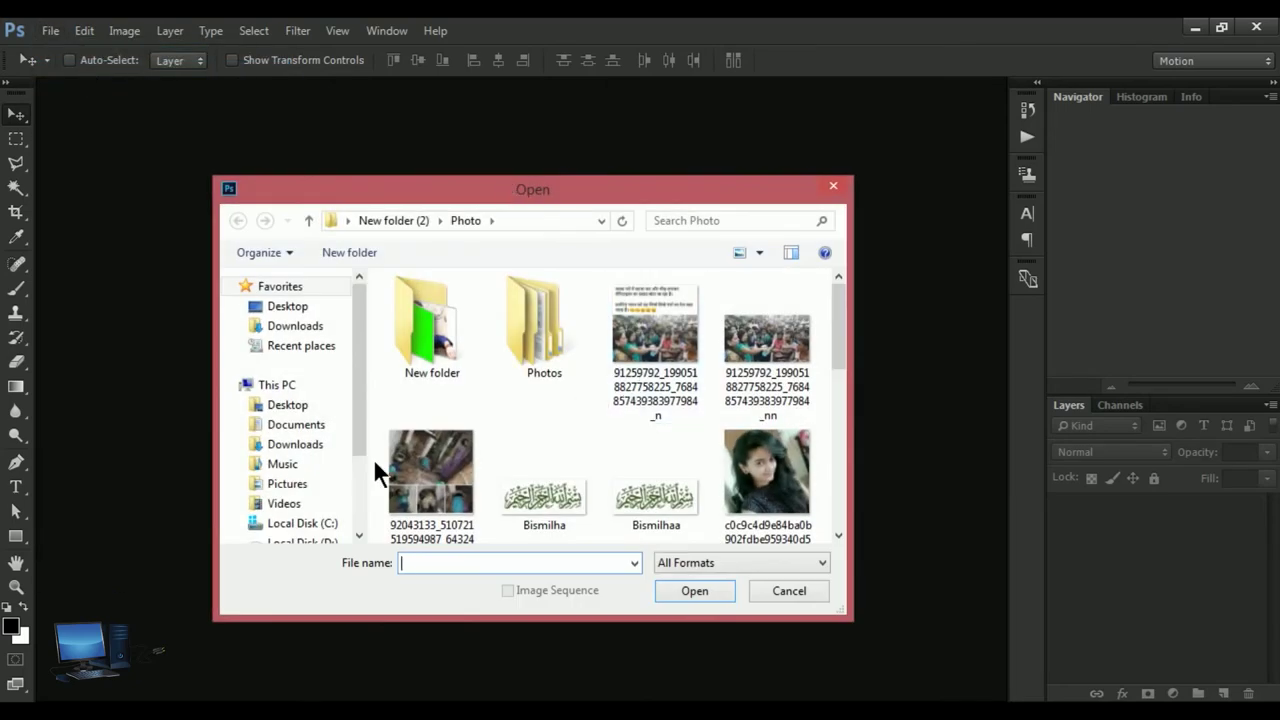
click(305, 408)
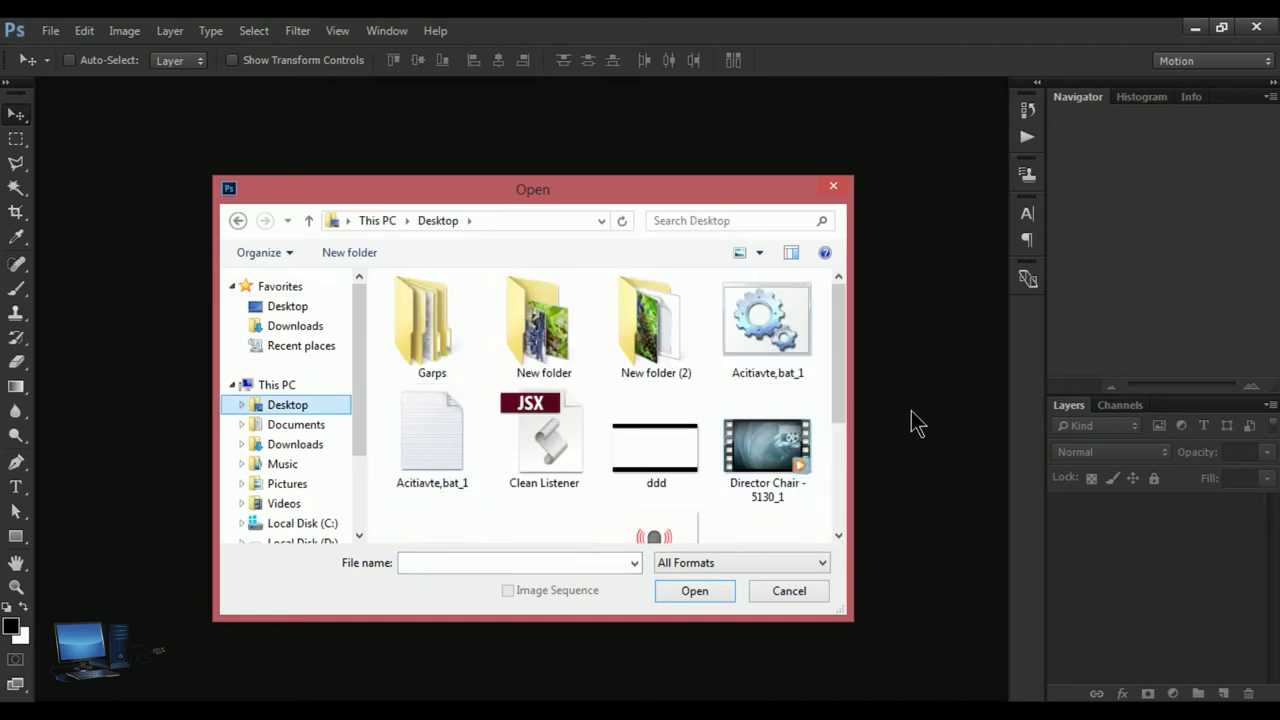
mouse_move(837, 353)
mouse_down()
mouse_move(843, 418)
mouse_move(838, 363)
mouse_up()
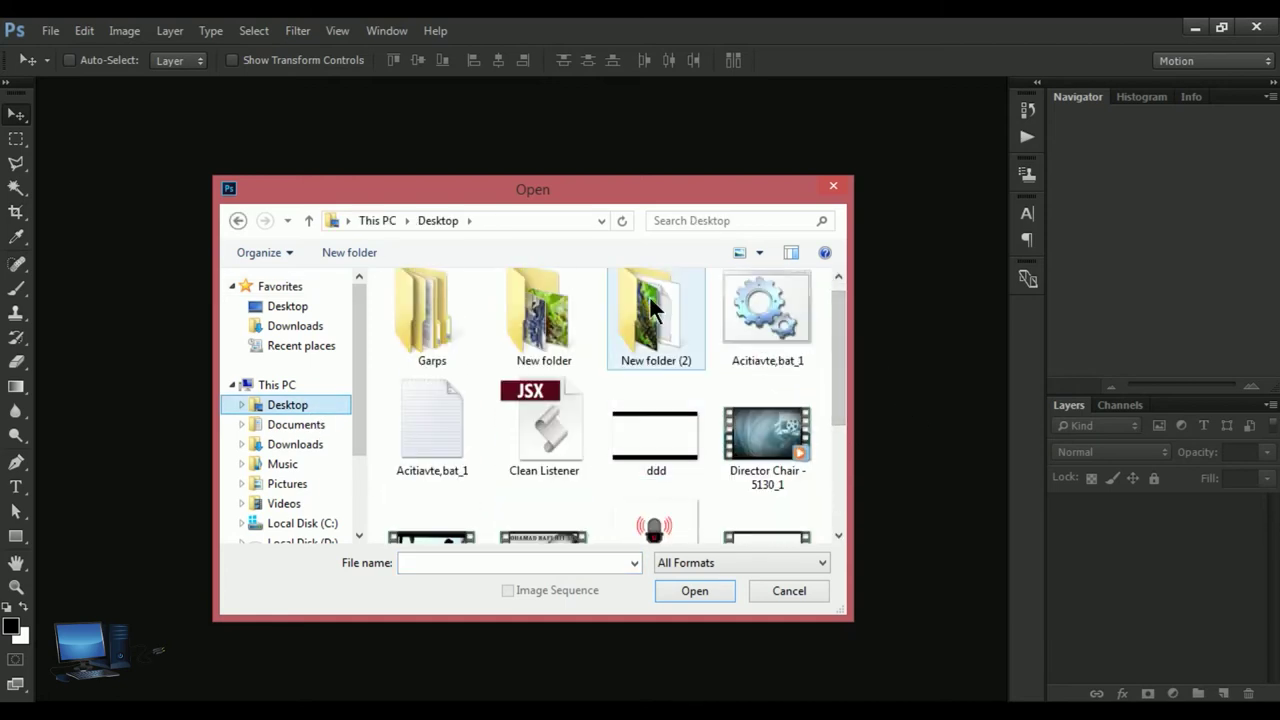
click(544, 315)
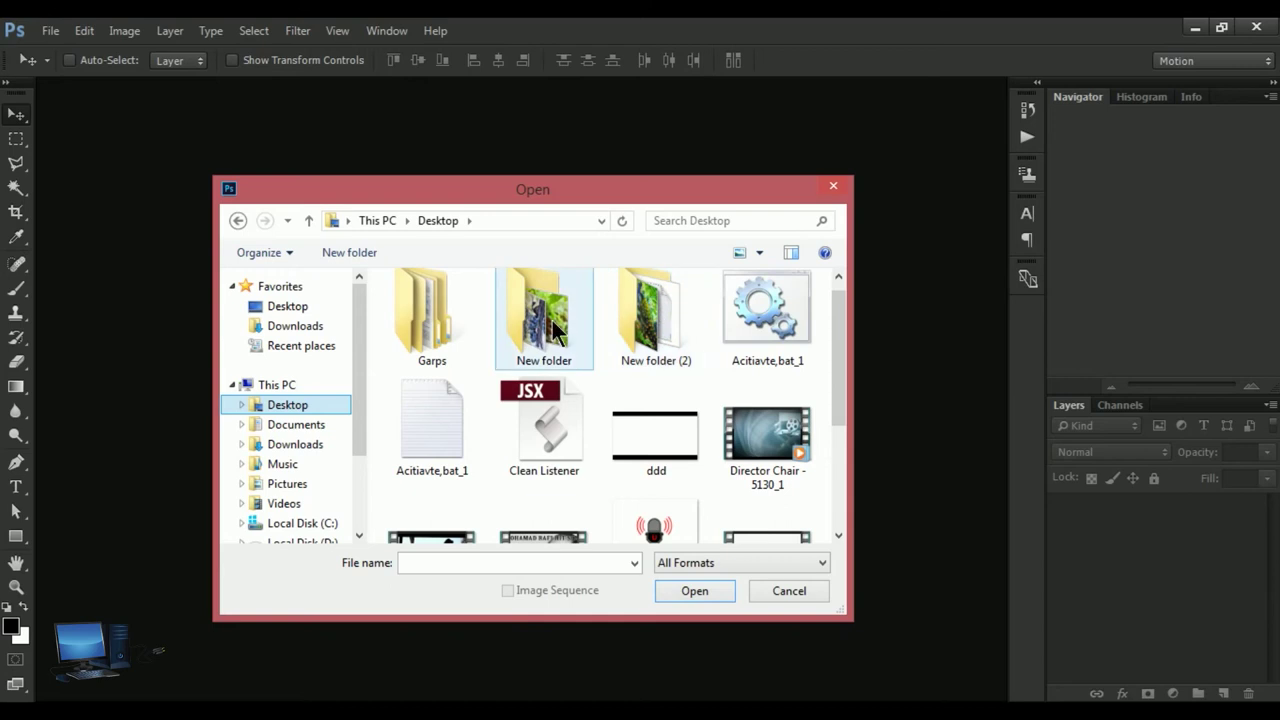
click(695, 596)
click(762, 337)
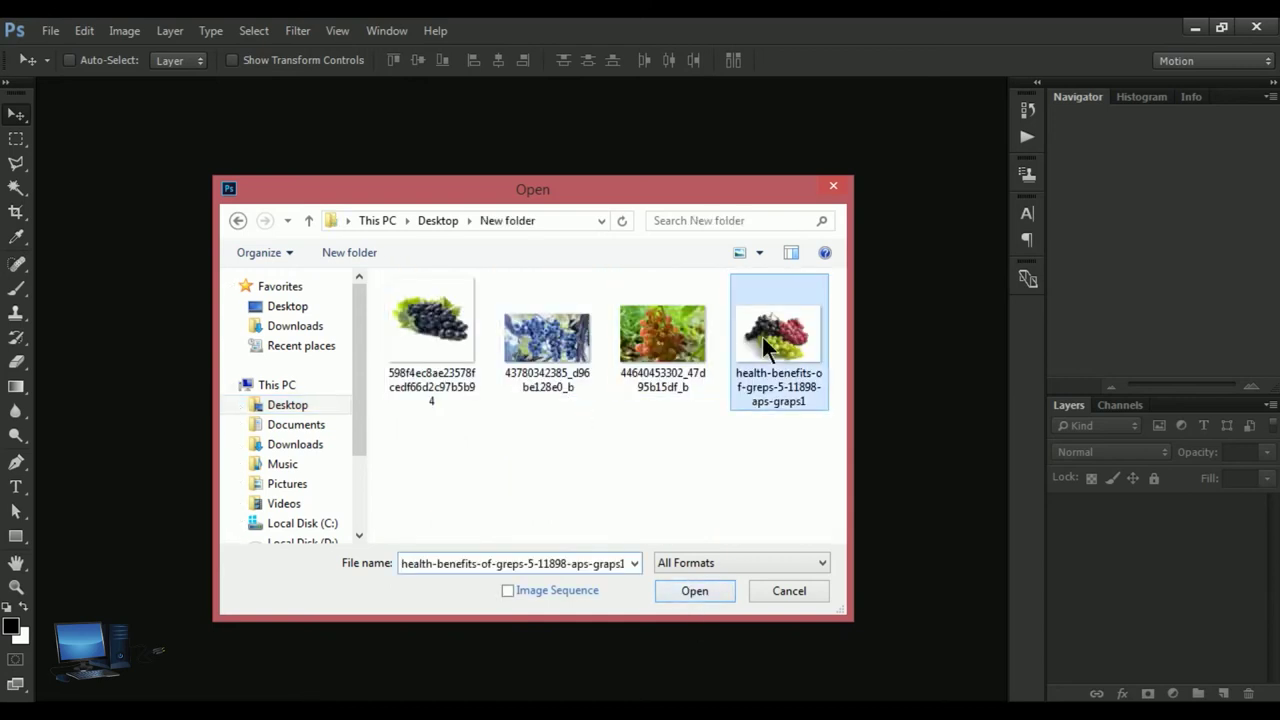
click(701, 594)
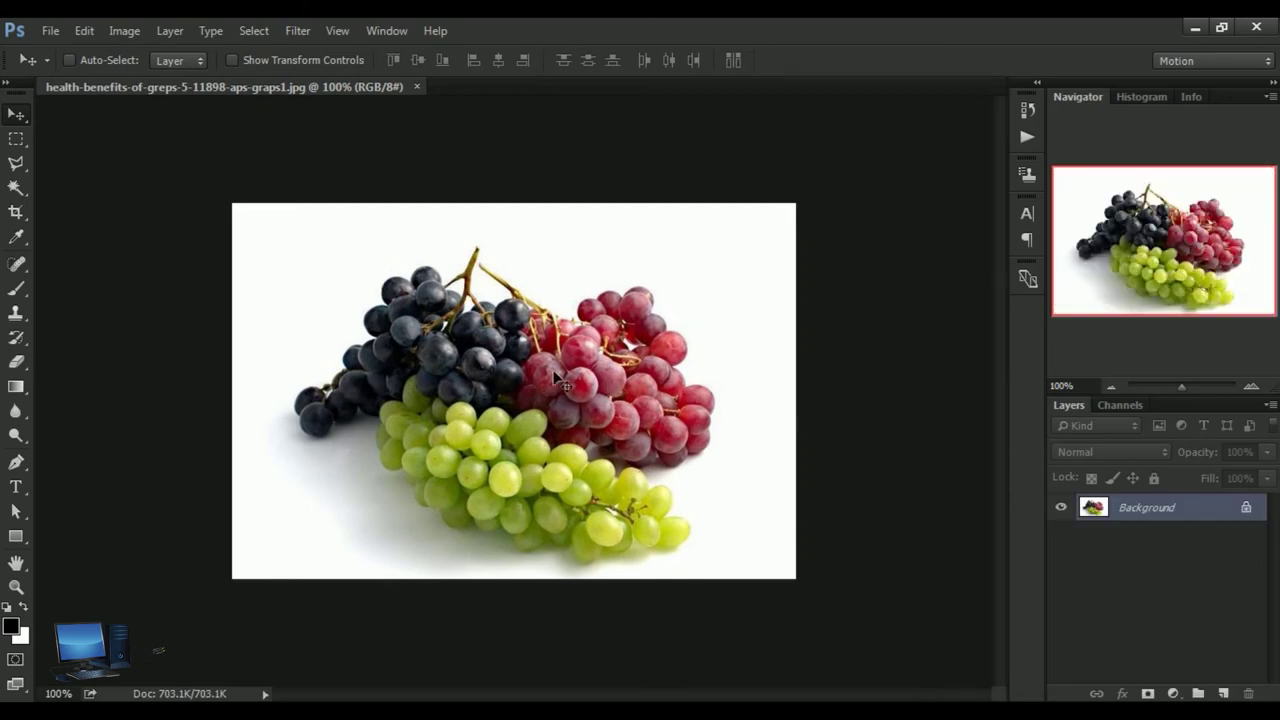
Close the grape photo document, leaving no document open, and reopen the File menu
click(50, 31)
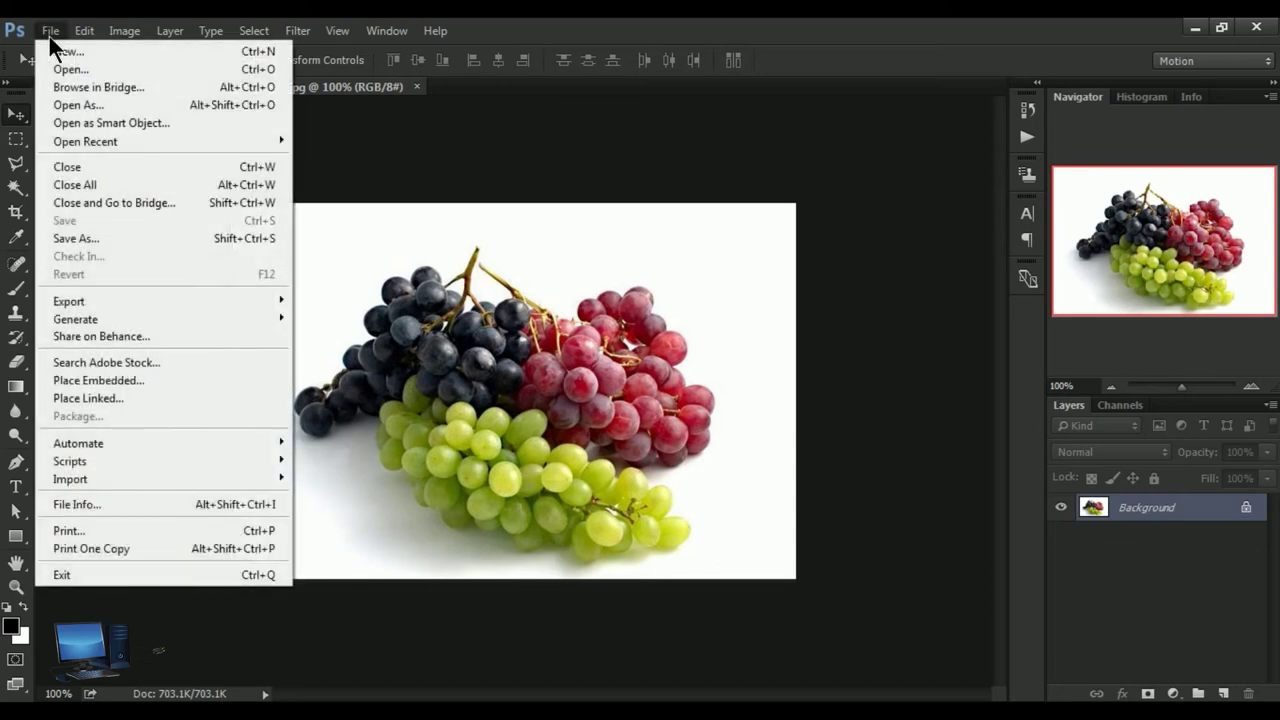
mouse_move(70, 461)
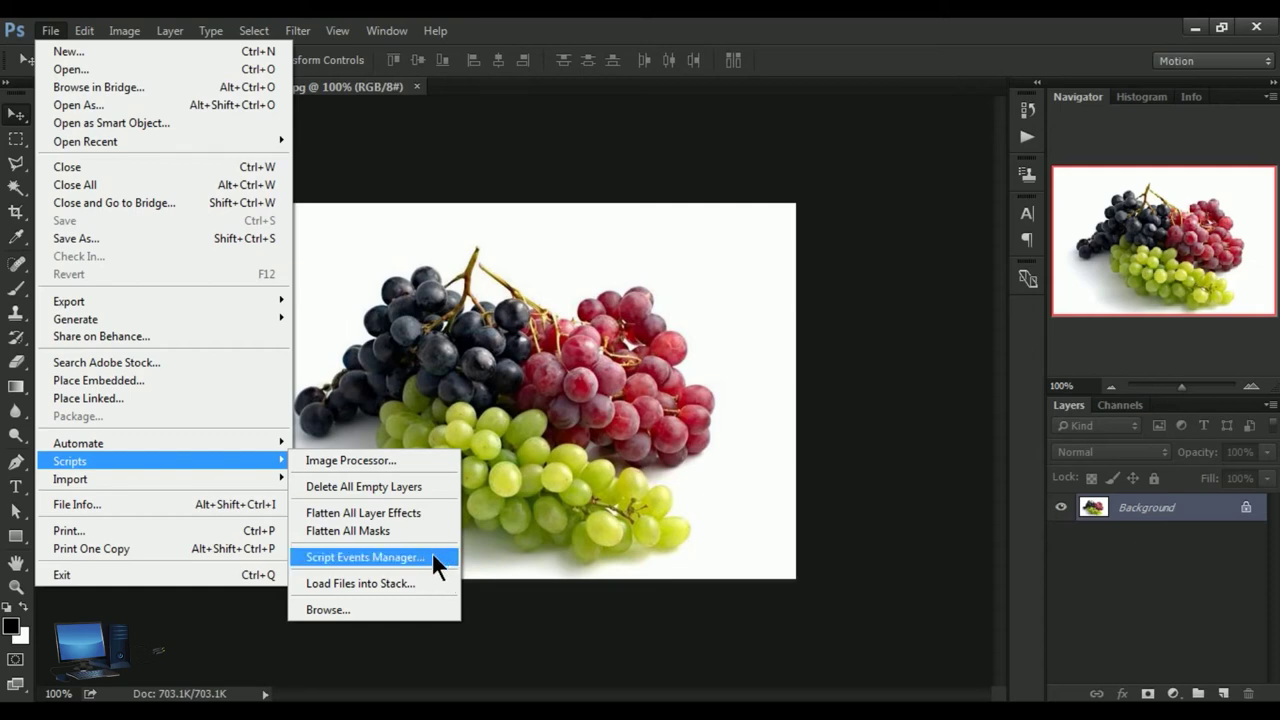
click(429, 140)
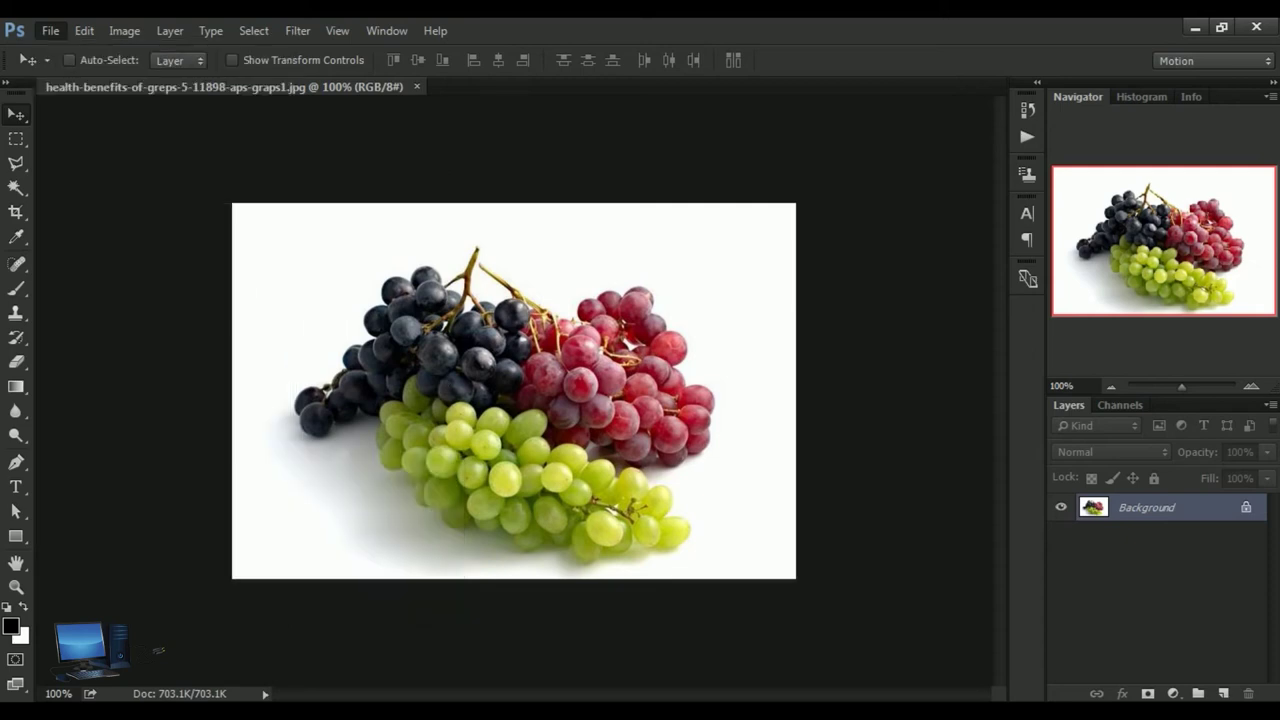
click(417, 87)
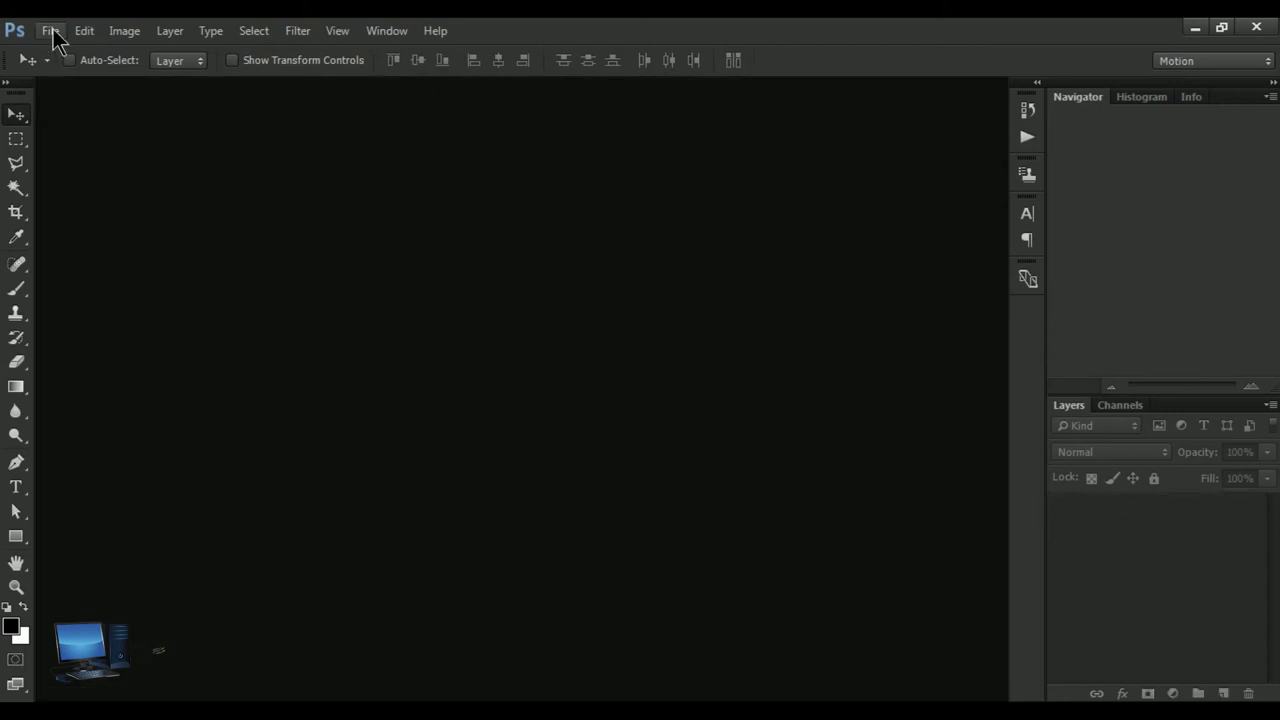
click(52, 31)
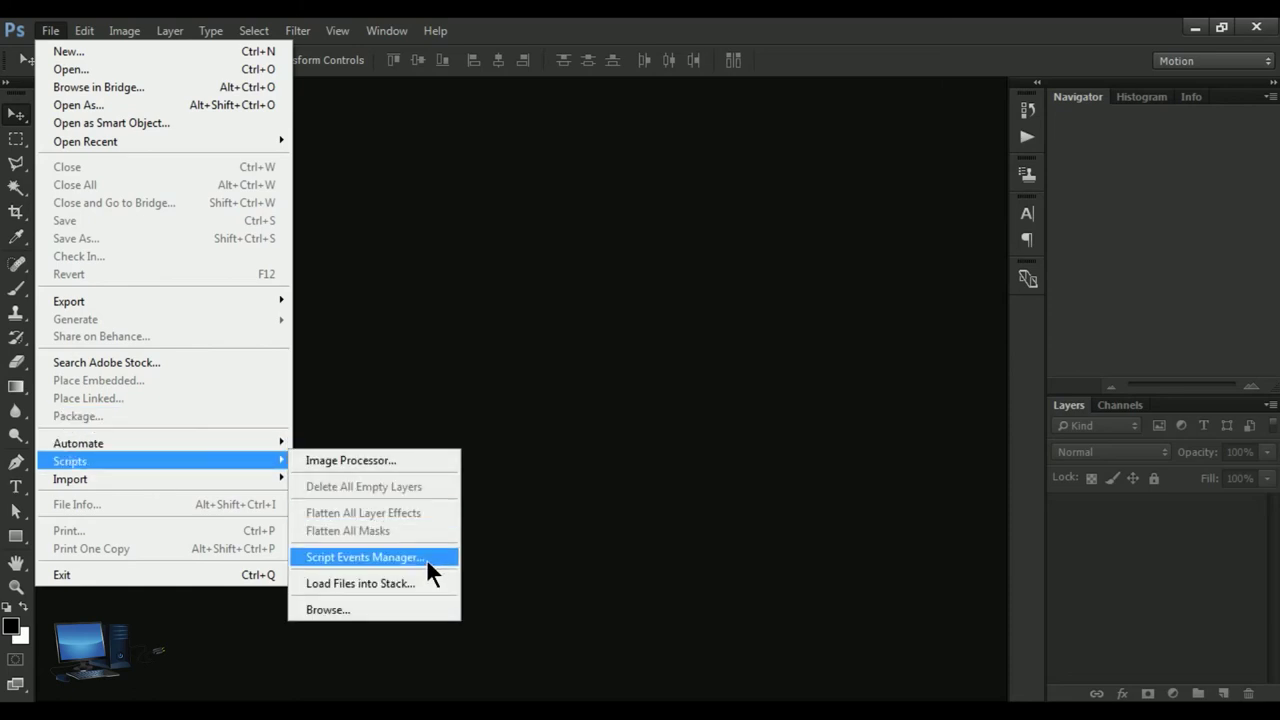
In Script Events Manager, set the New Document event to run the Open As Layer script
click(426, 558)
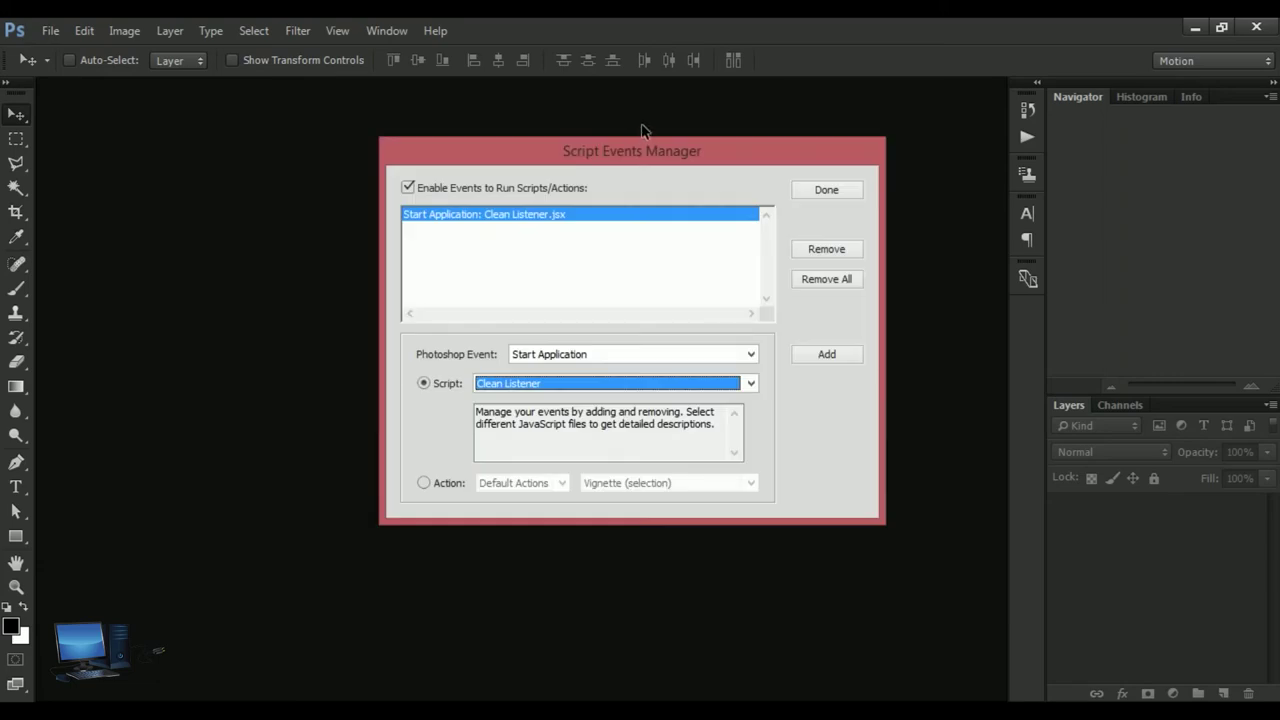
mouse_move(611, 157)
mouse_down()
mouse_move(485, 152)
mouse_move(489, 167)
mouse_up()
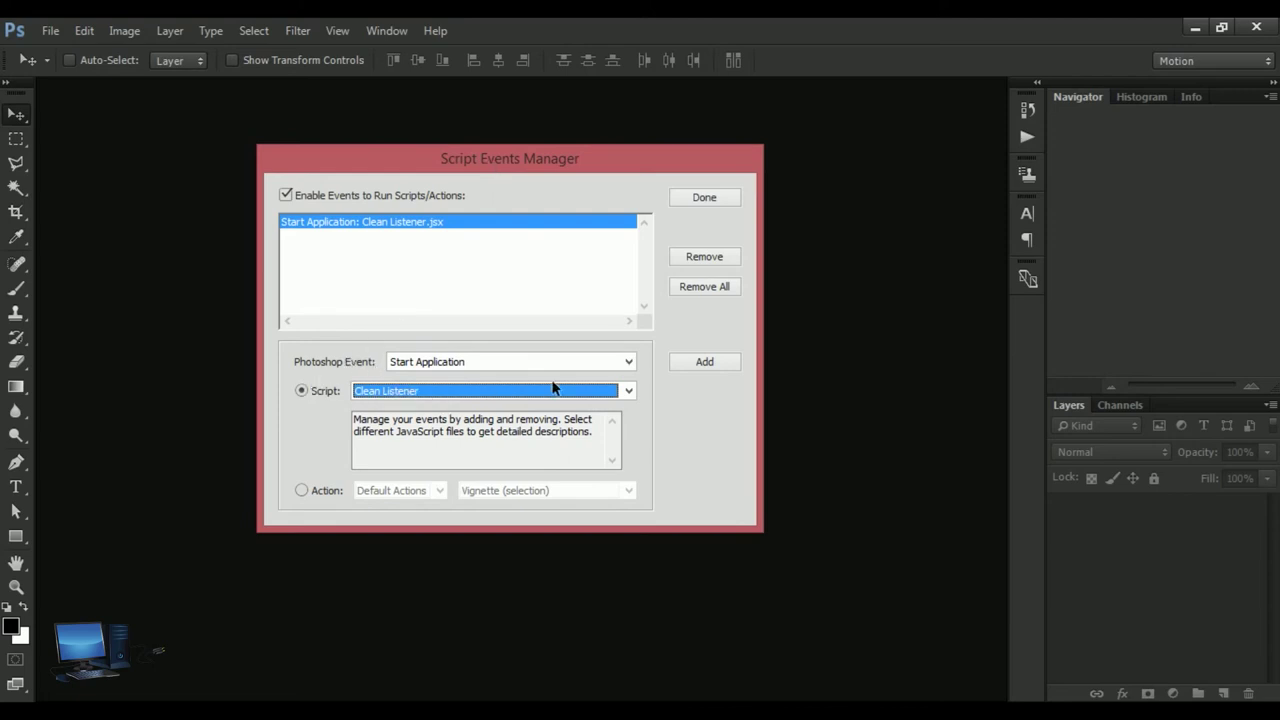
click(629, 366)
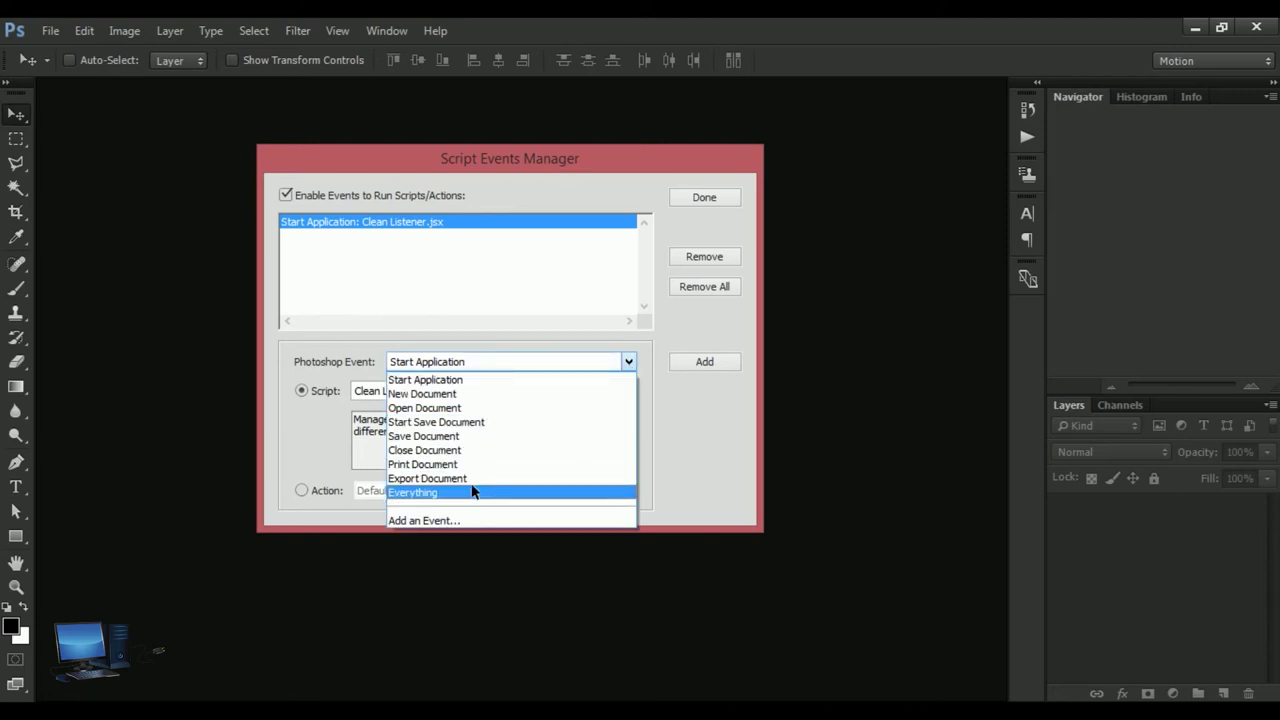
click(459, 397)
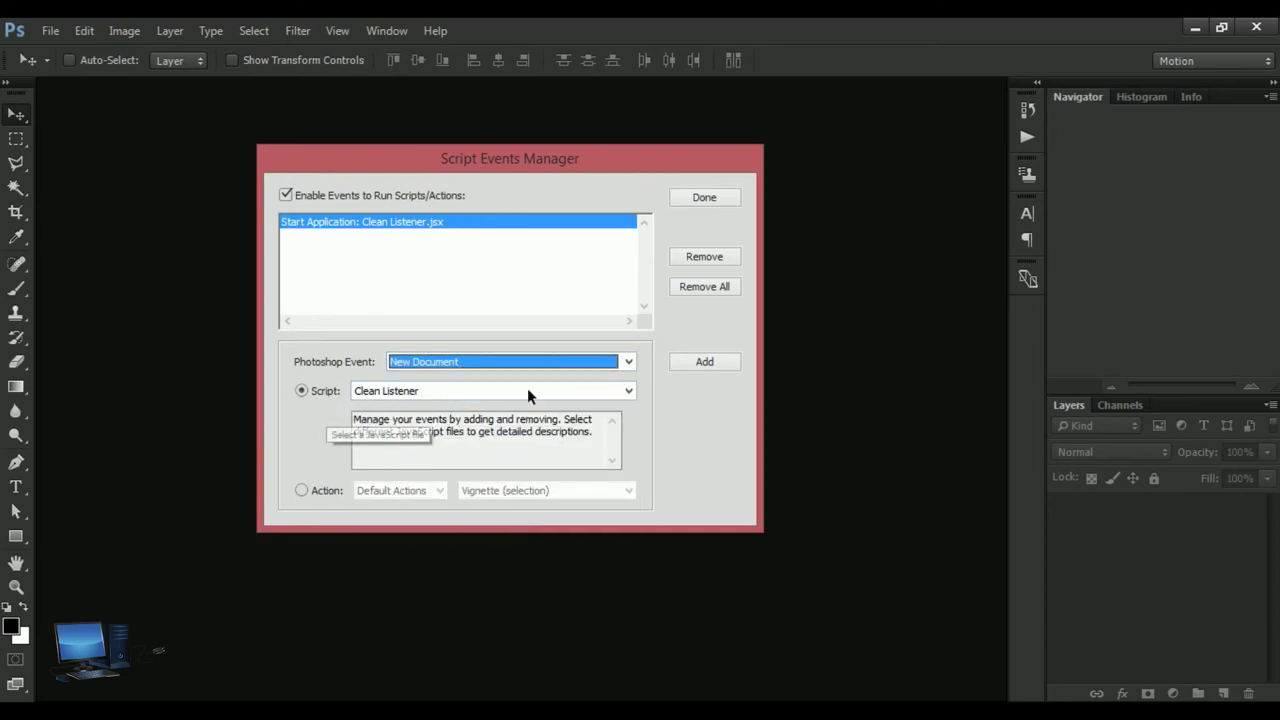
click(628, 391)
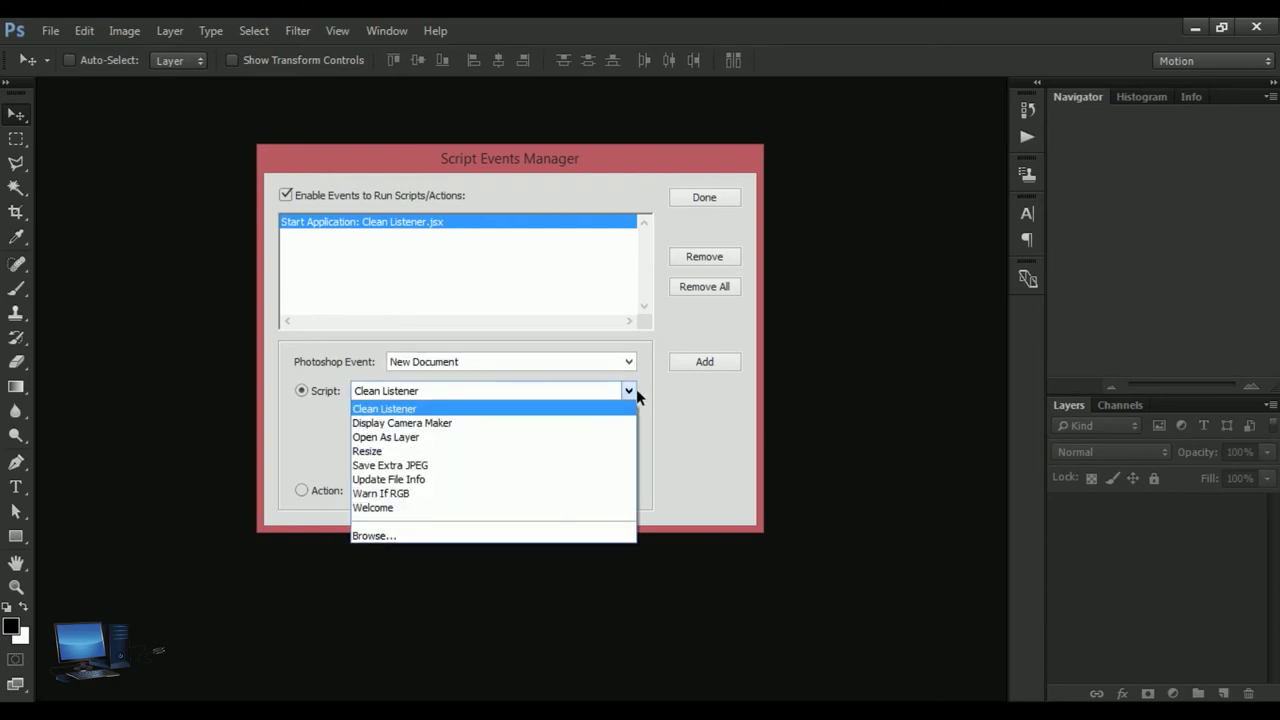
click(432, 442)
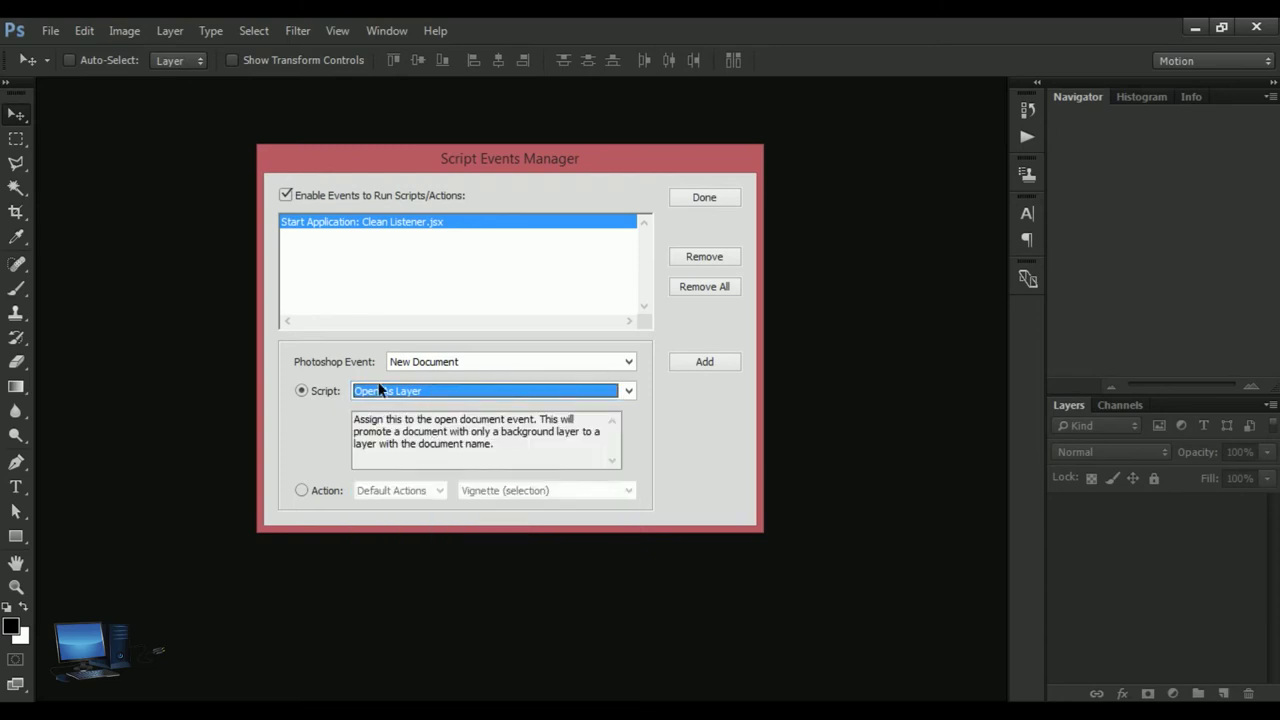
Switch the event to the Default Actions > Vignette (selection) action, then close the manager
click(302, 491)
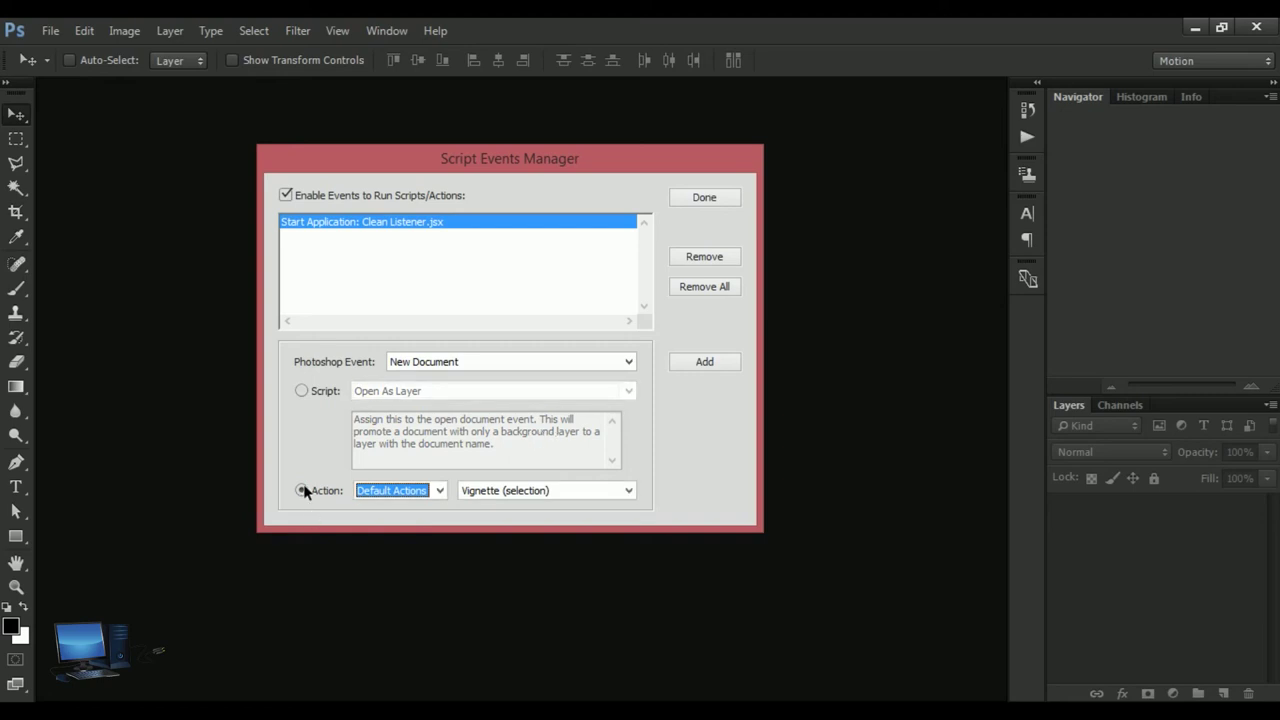
click(302, 390)
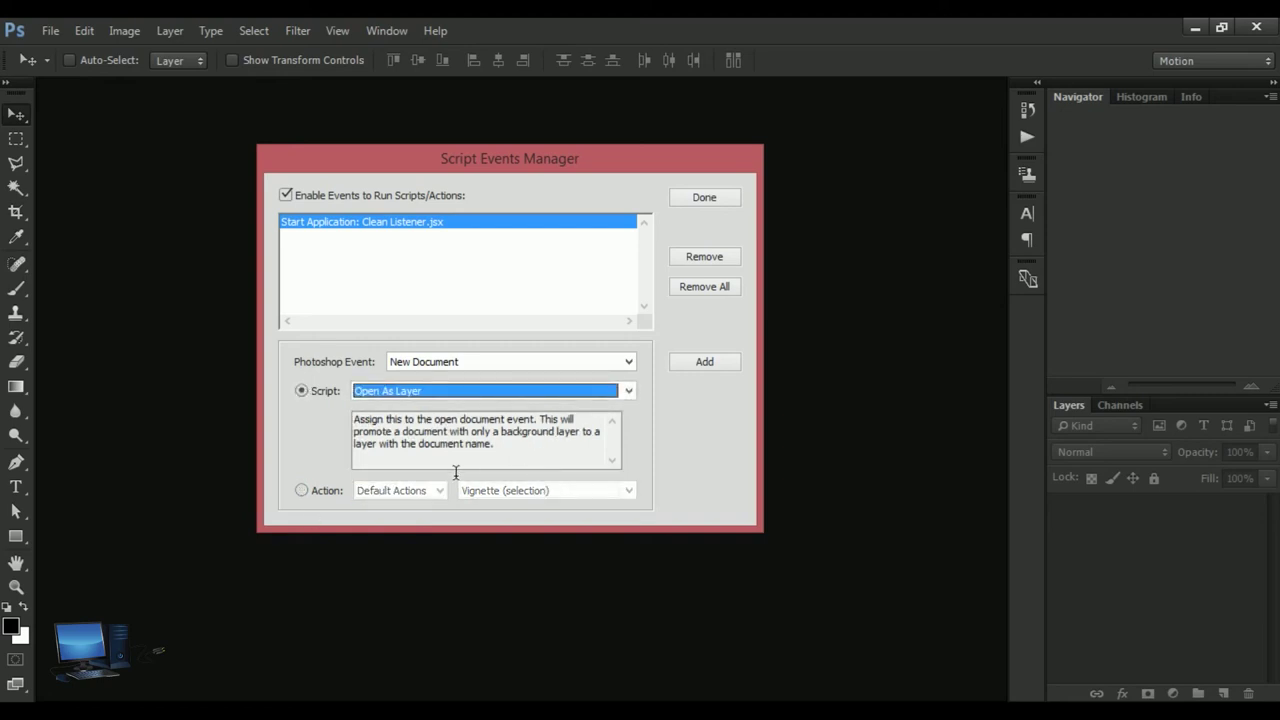
click(504, 459)
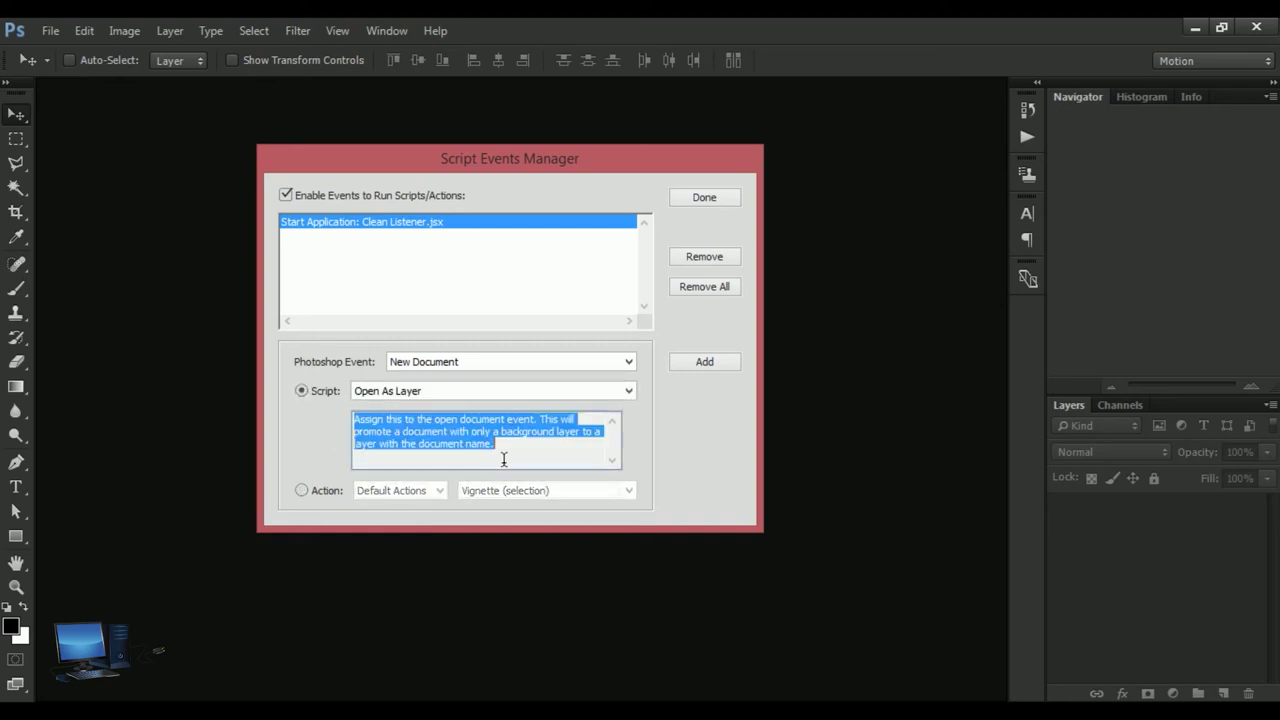
click(302, 492)
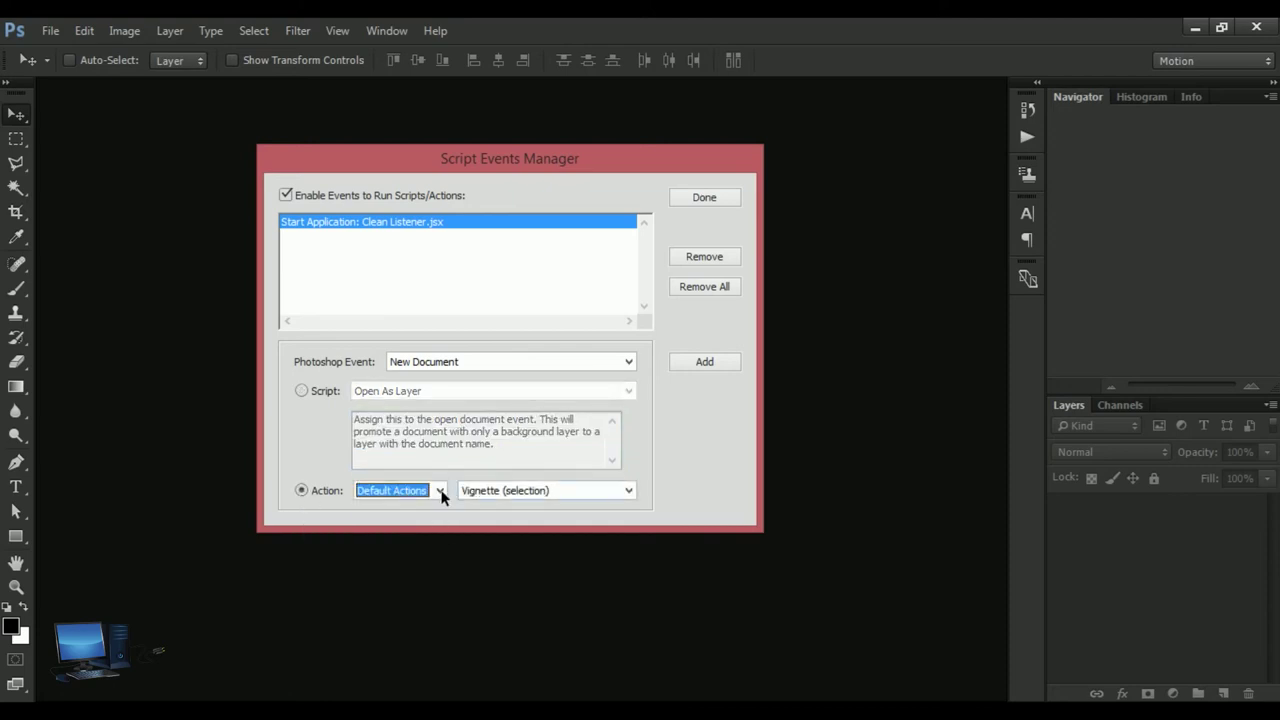
click(440, 491)
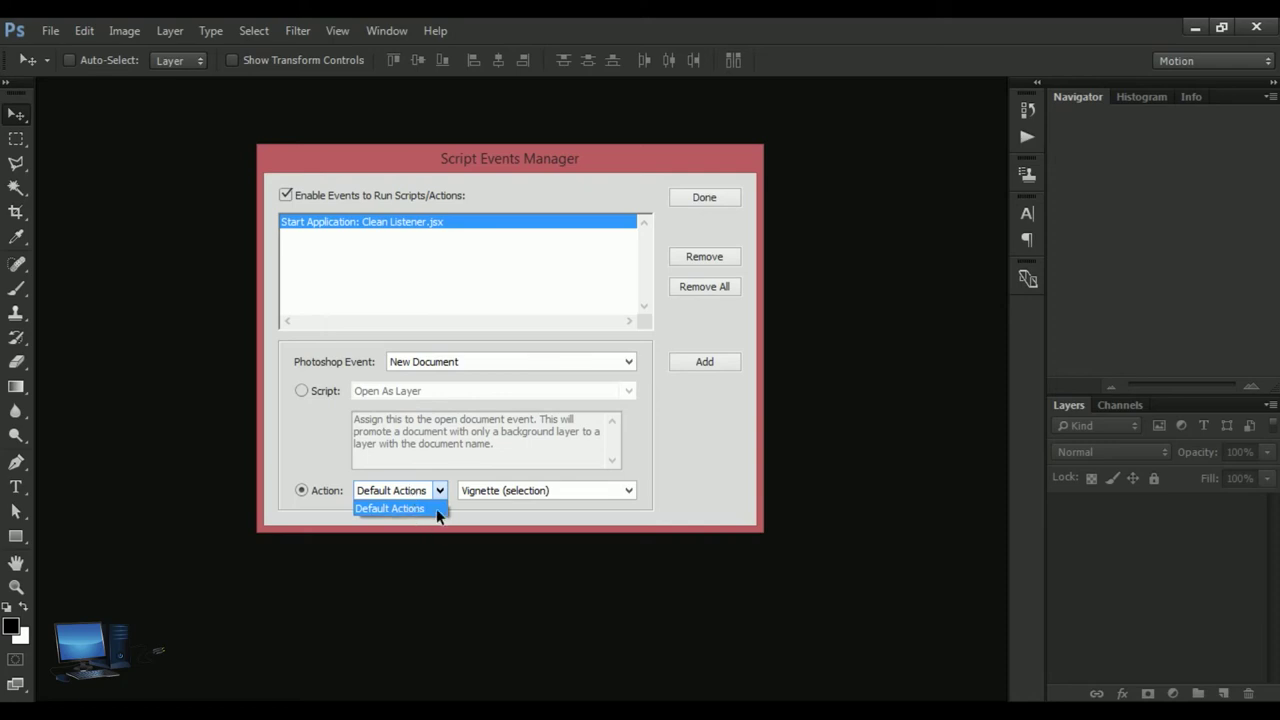
click(439, 492)
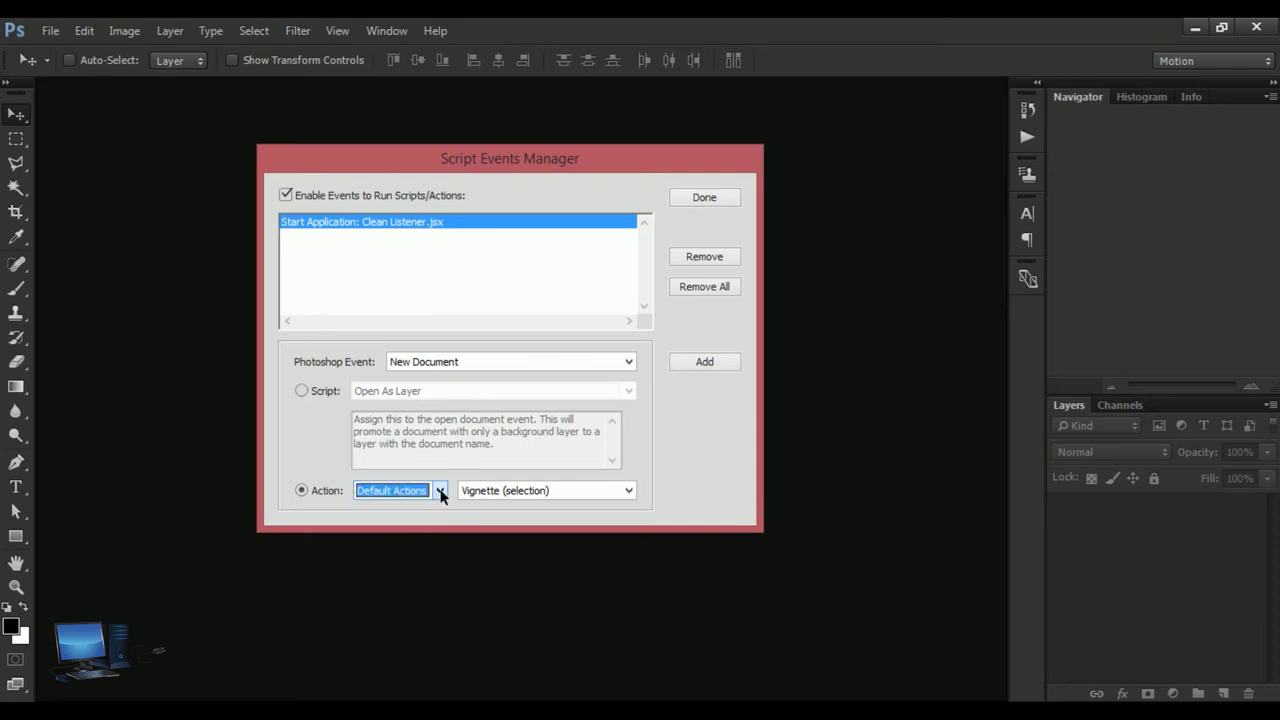
click(629, 490)
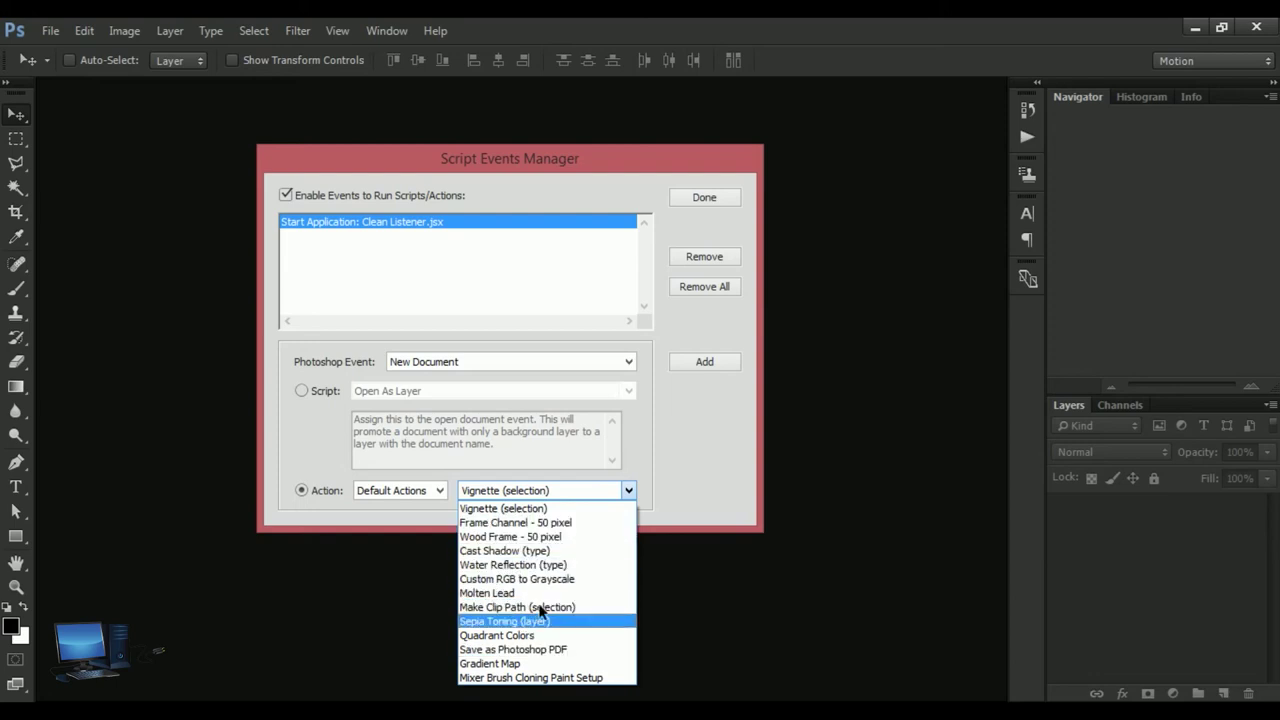
click(660, 450)
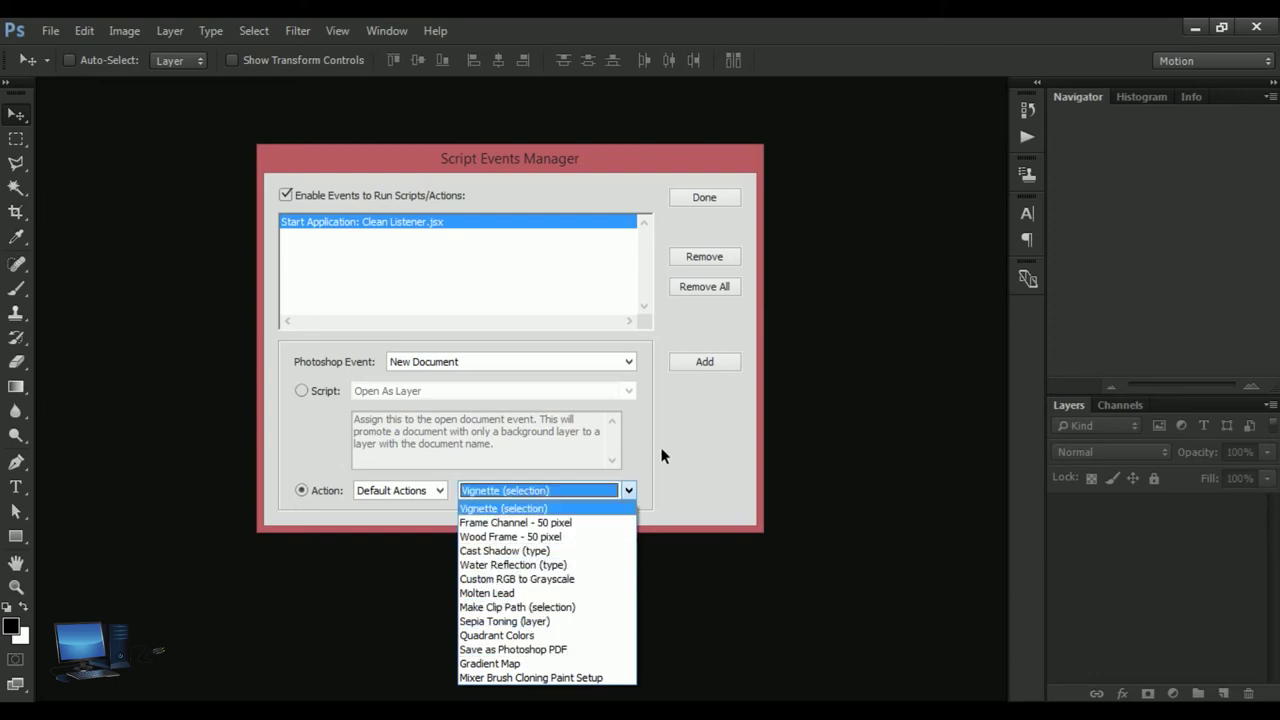
click(705, 197)
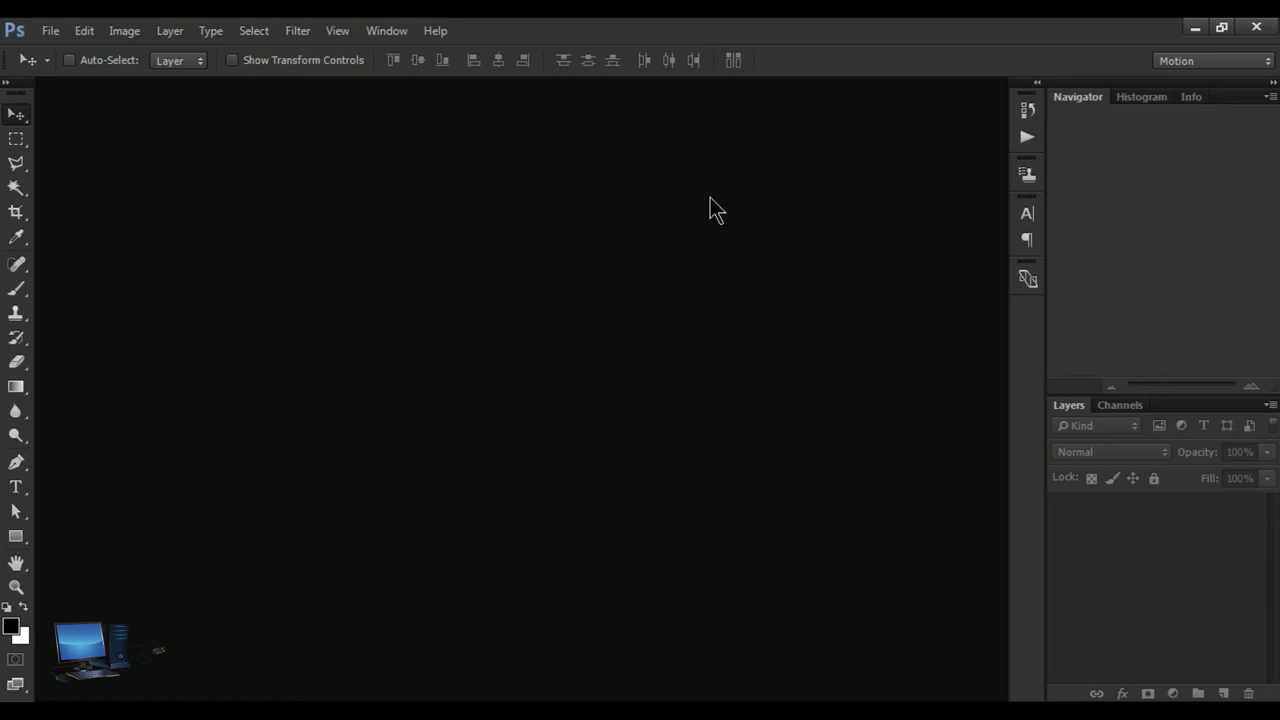
Open all four grape JPEGs from Desktop > Garps > JPEG as separate documents
click(51, 35)
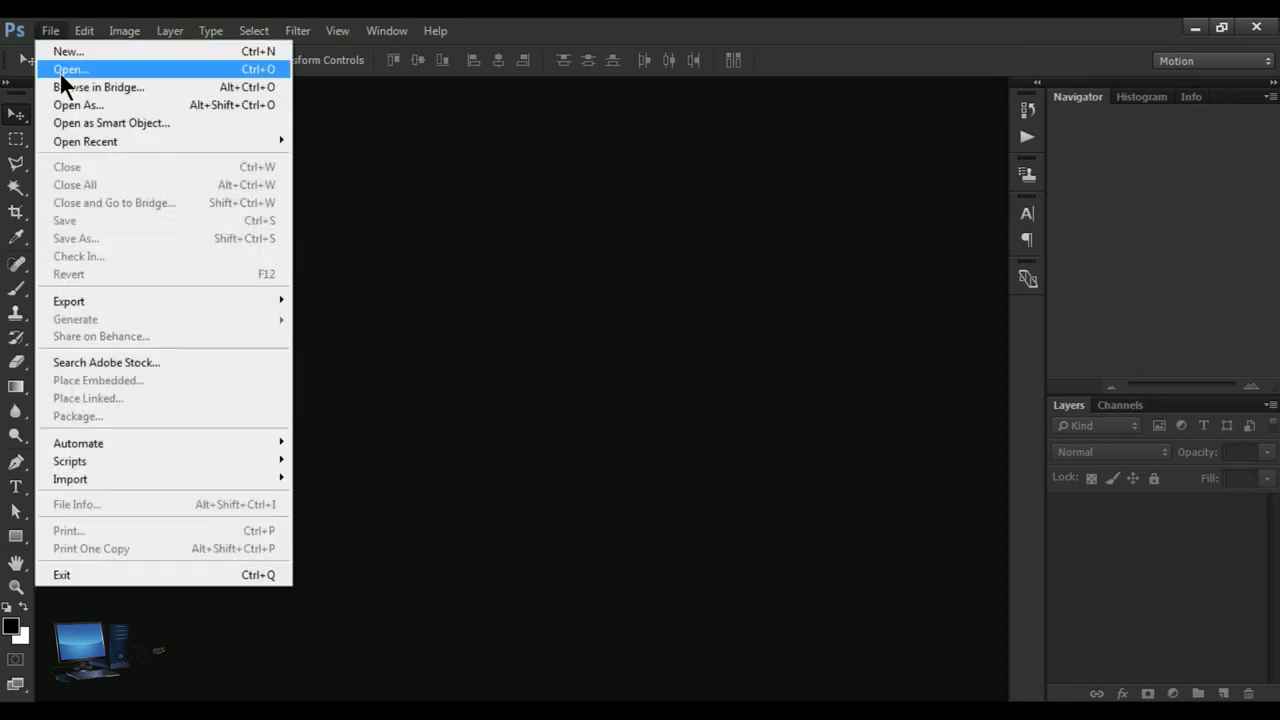
click(59, 71)
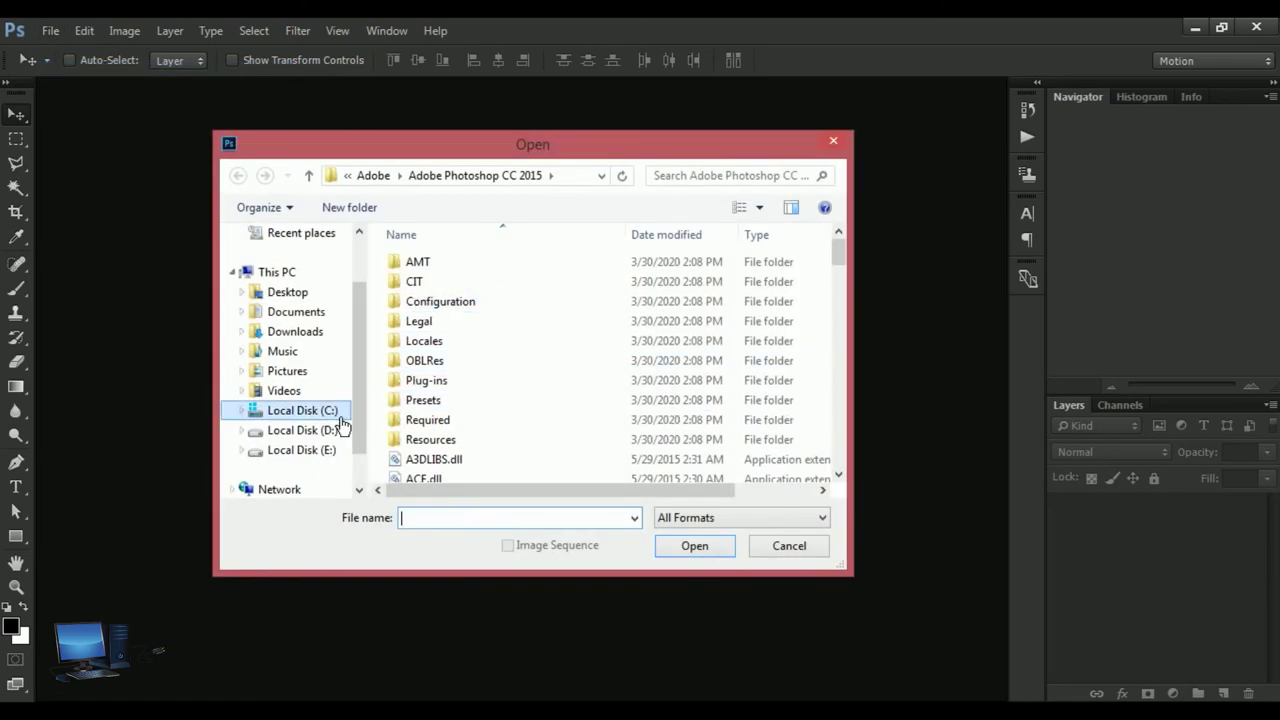
click(312, 296)
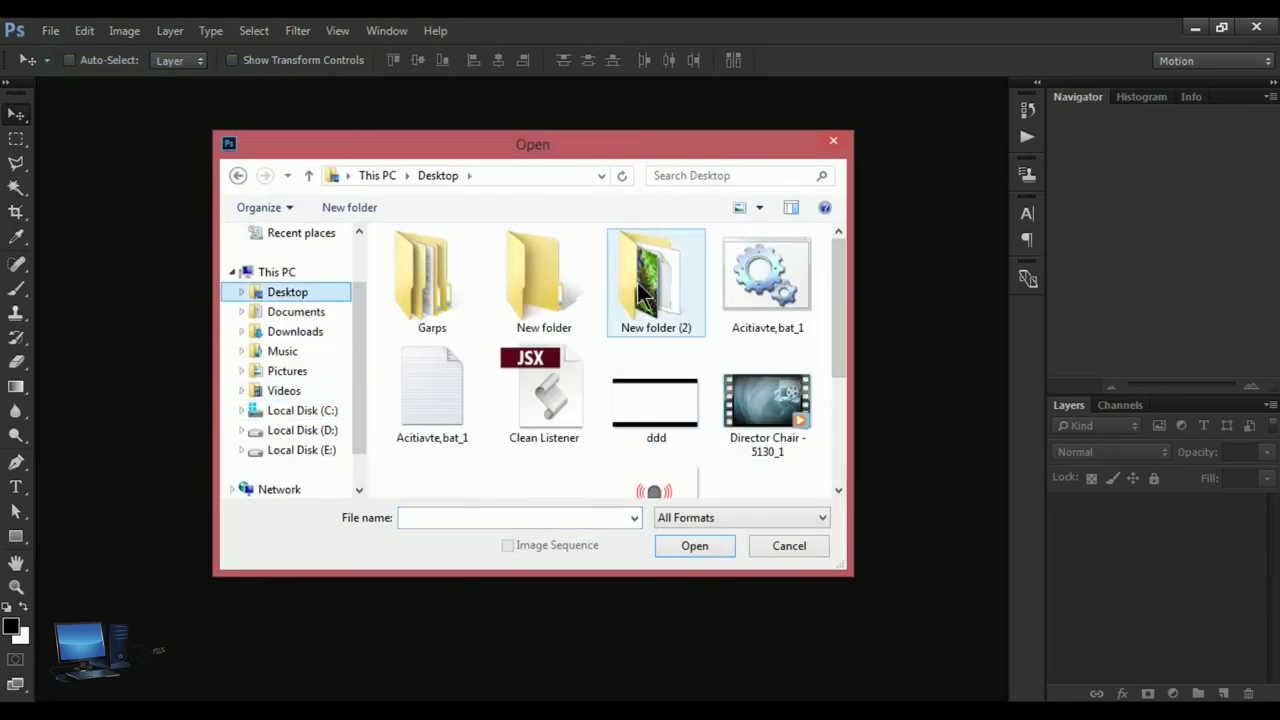
double_click(521, 268)
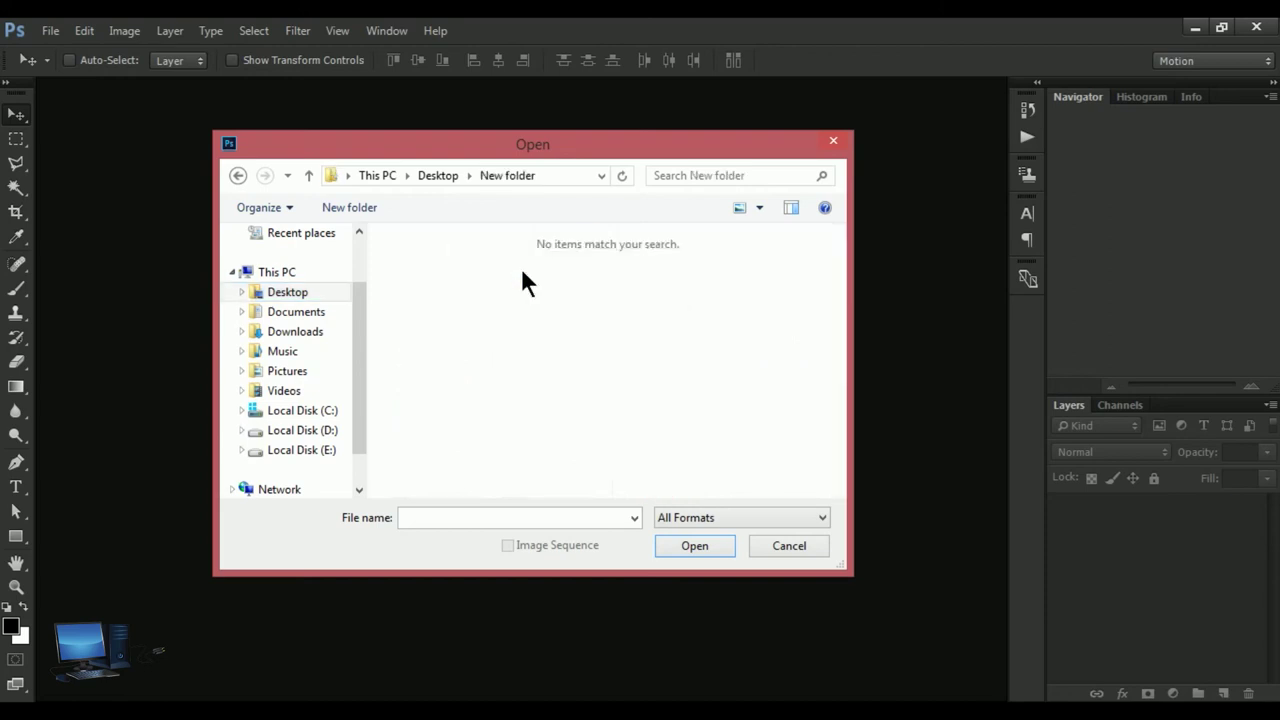
click(238, 175)
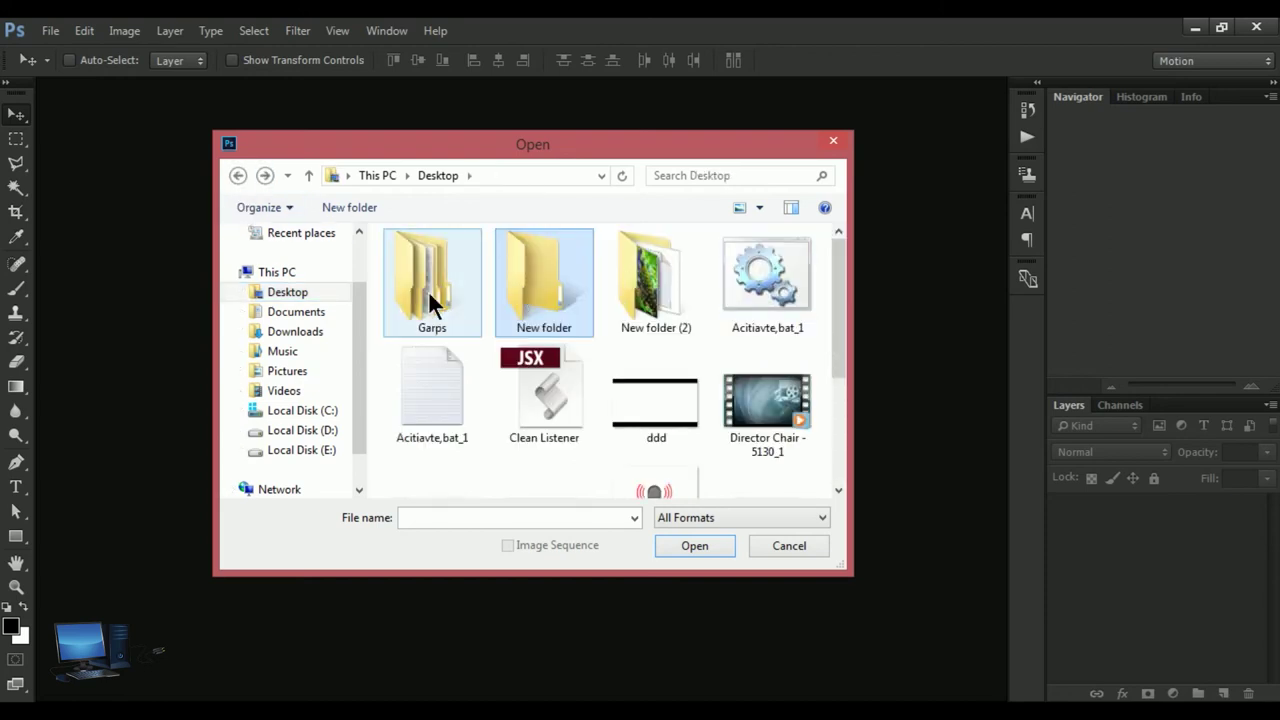
double_click(430, 294)
double_click(420, 262)
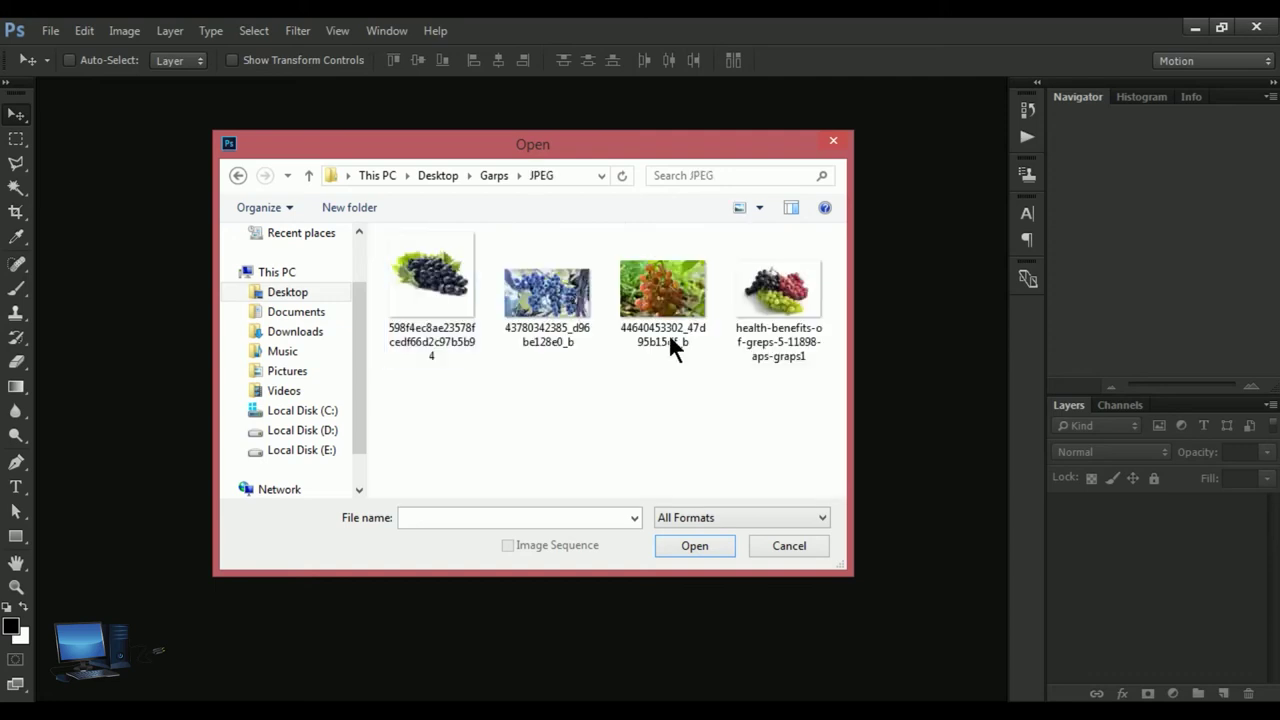
mouse_move(807, 378)
mouse_down()
mouse_move(398, 320)
mouse_move(405, 266)
mouse_up()
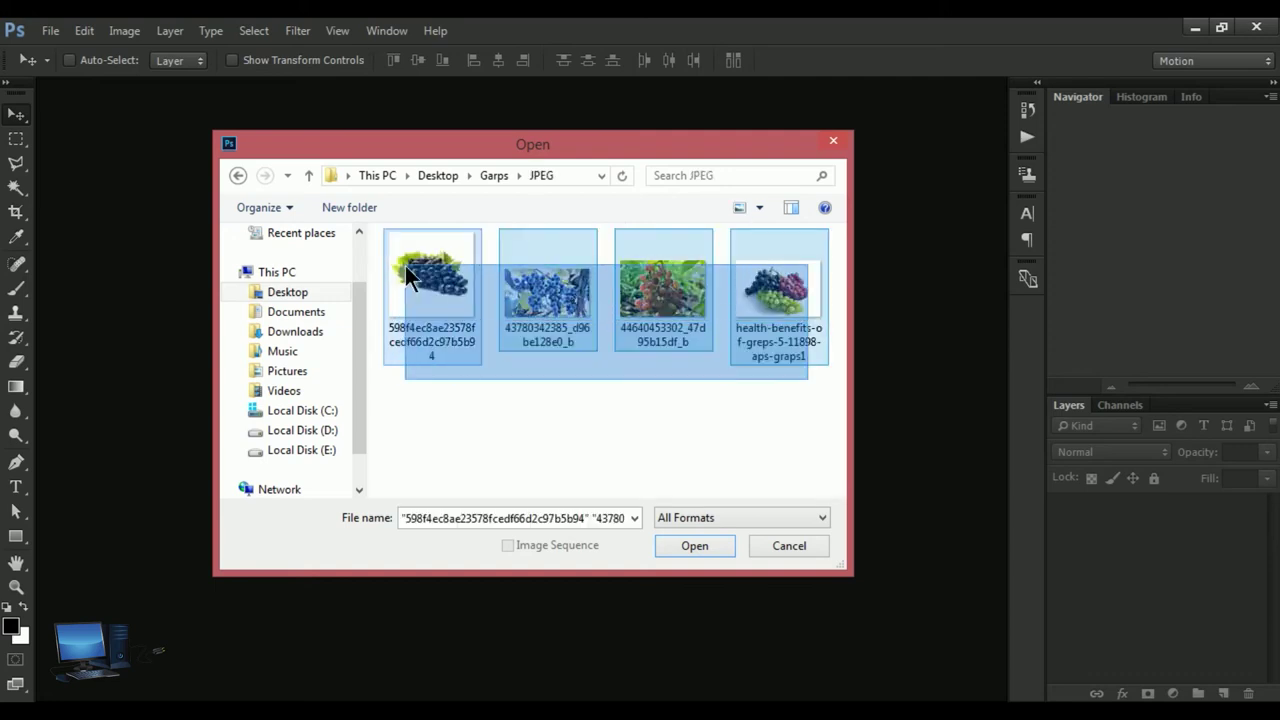
click(695, 546)
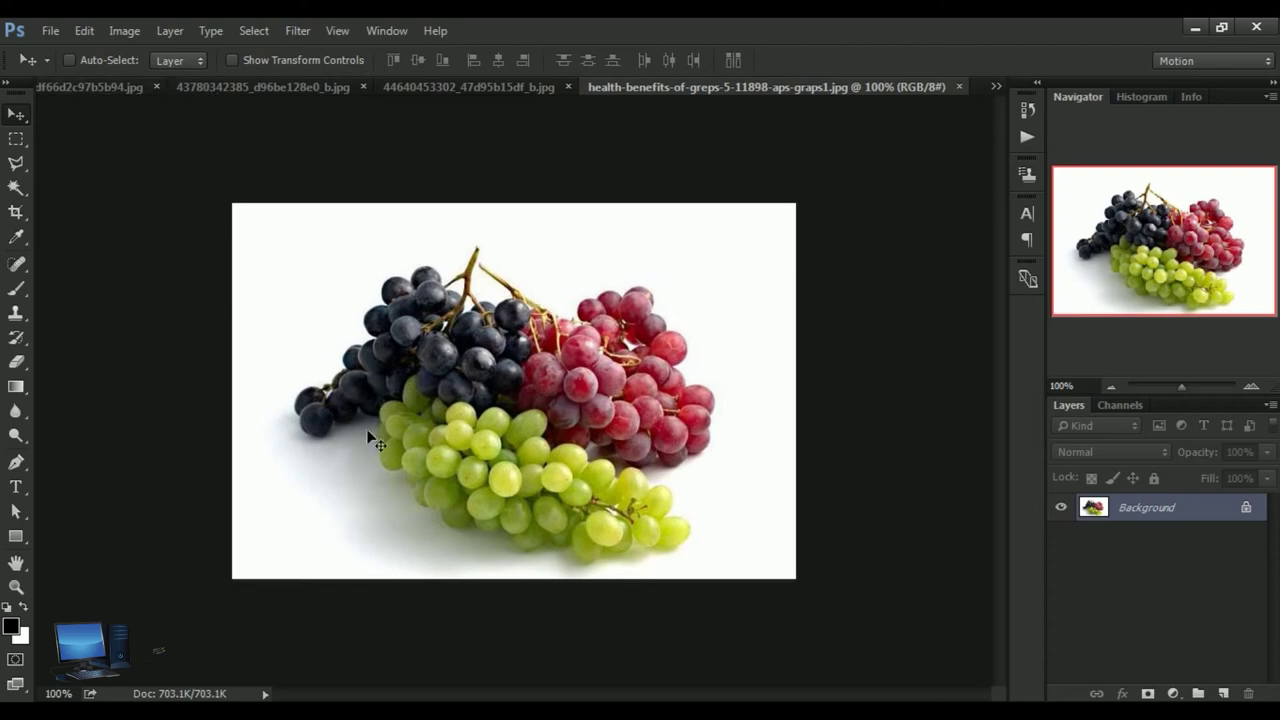
Tile the four grape documents in a 4-up layout, then close each one
click(381, 31)
mouse_move(455, 30)
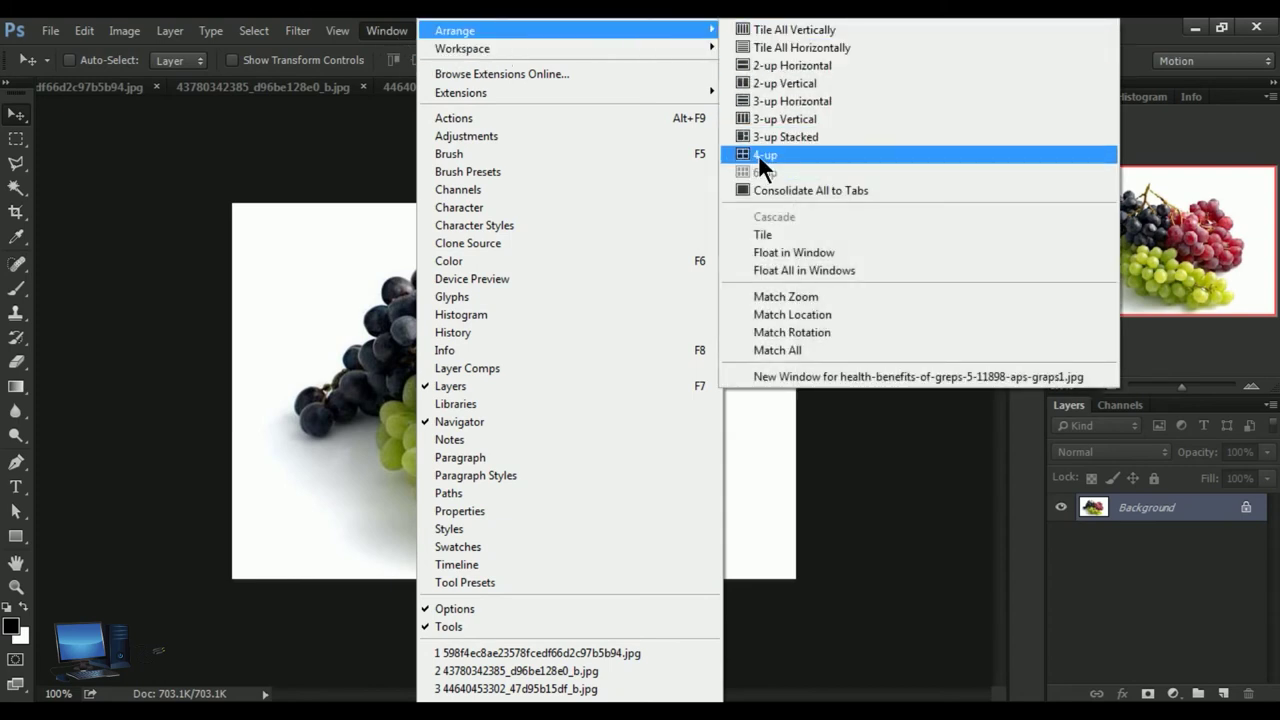
click(813, 155)
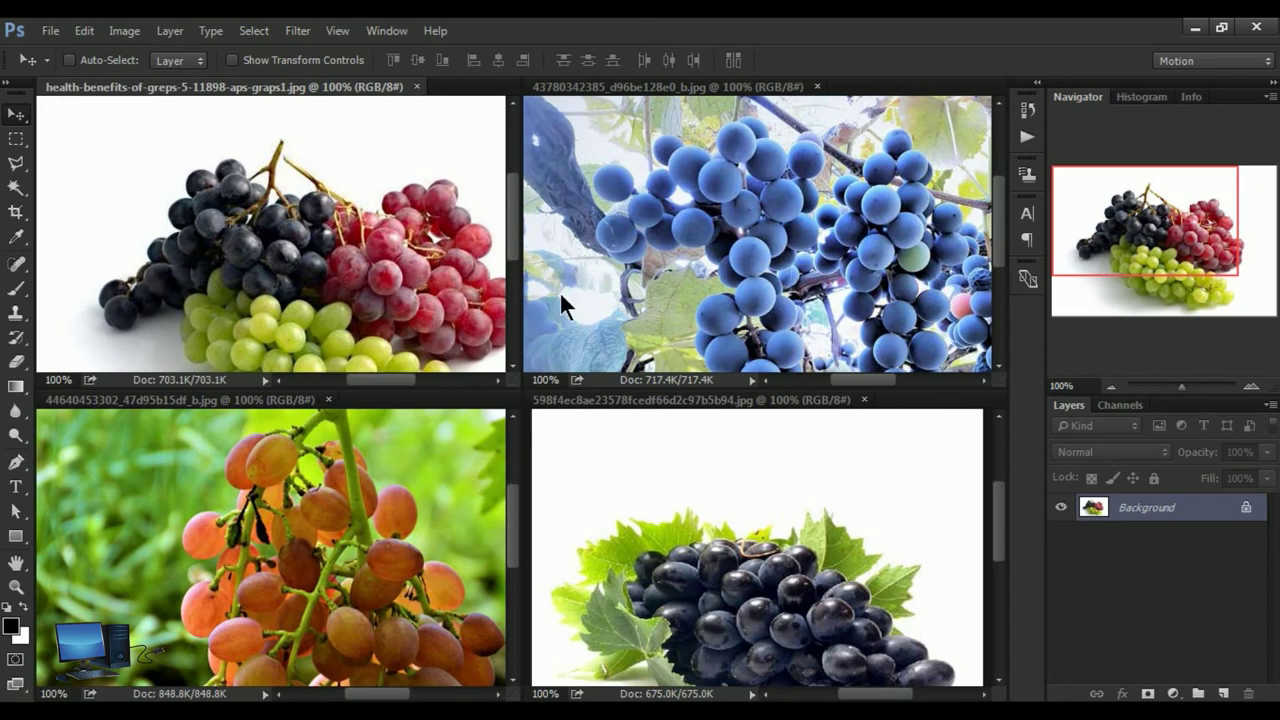
click(417, 87)
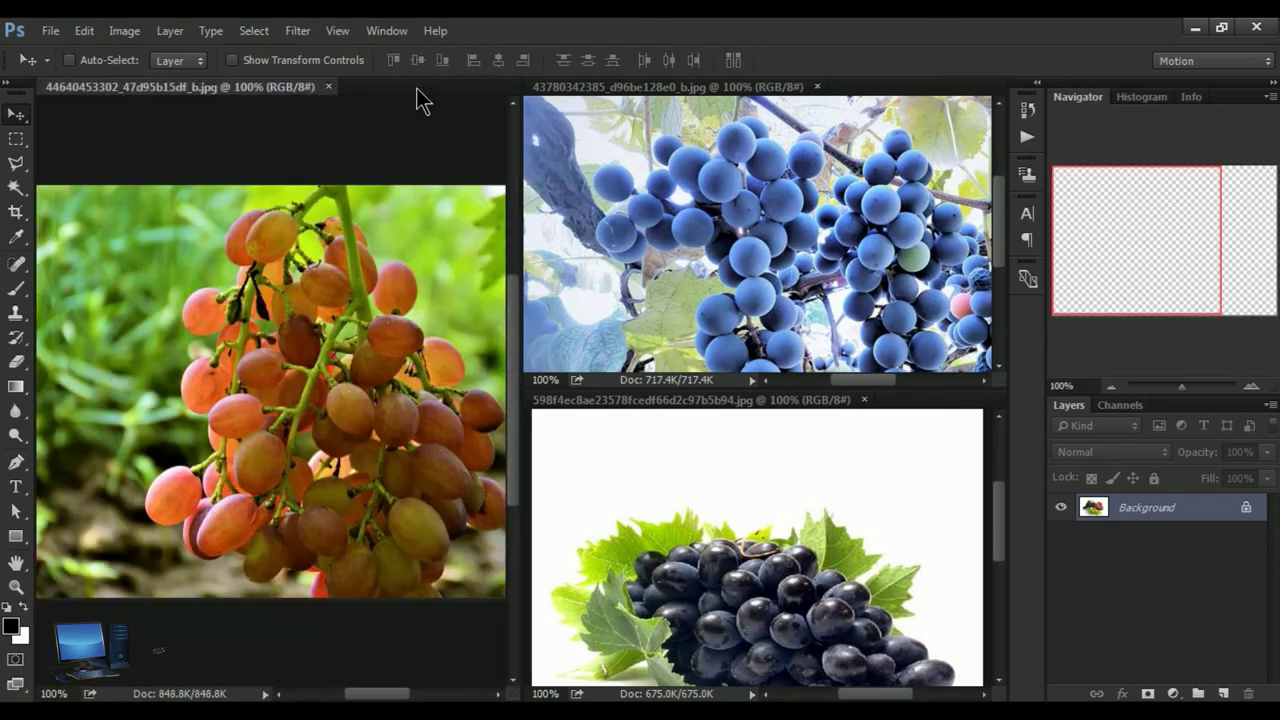
click(329, 87)
click(328, 87)
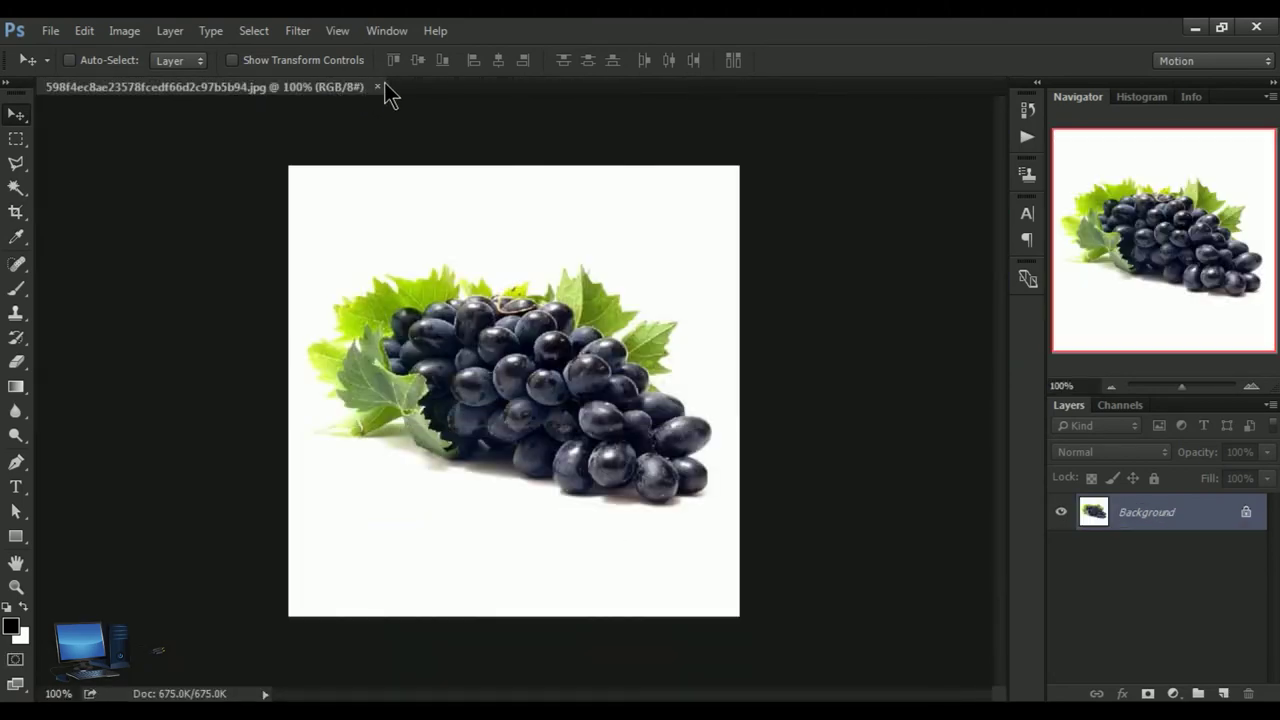
click(378, 88)
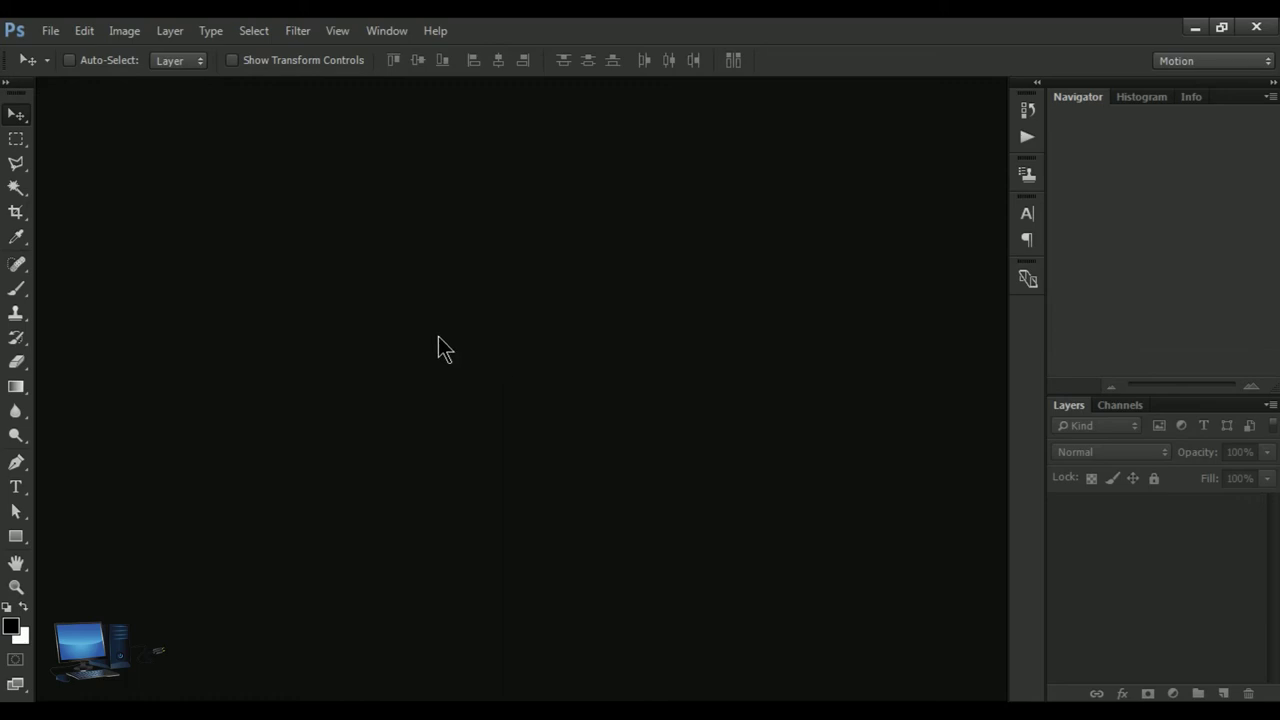
In Load Files into Stack, add all four grape JPEGs with Attempt to Automatically Align enabled
click(49, 32)
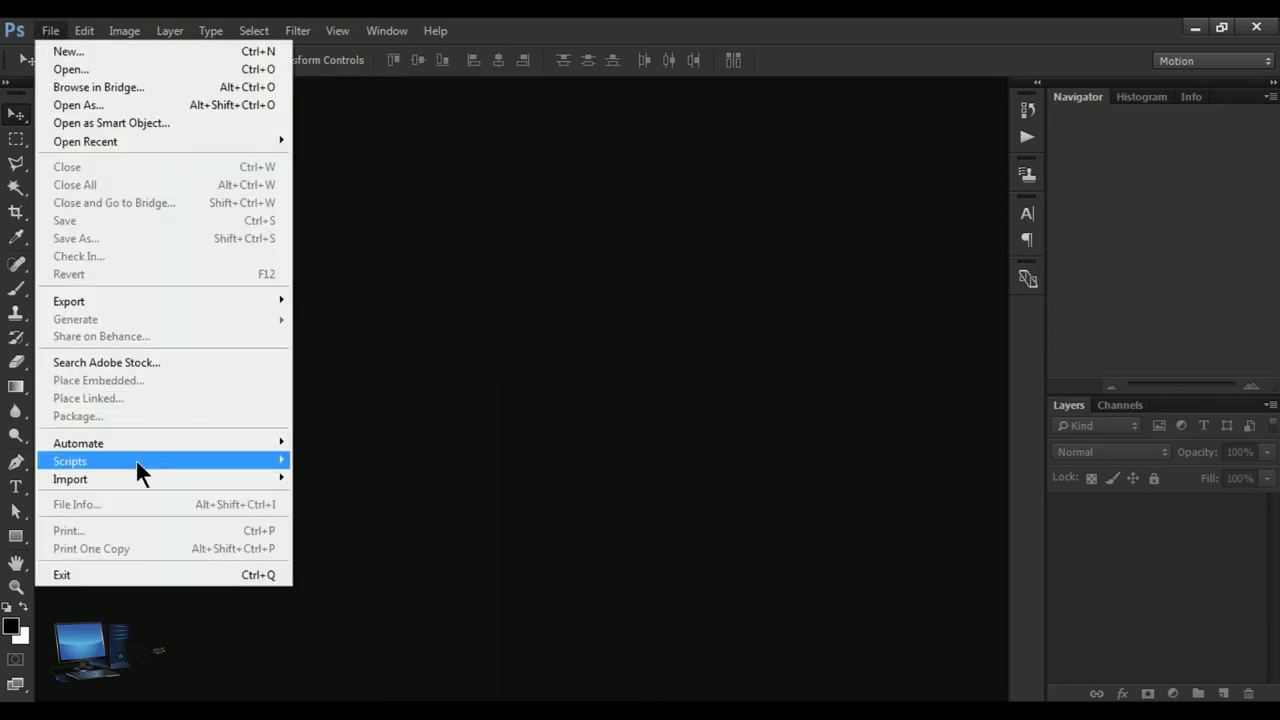
mouse_move(70, 461)
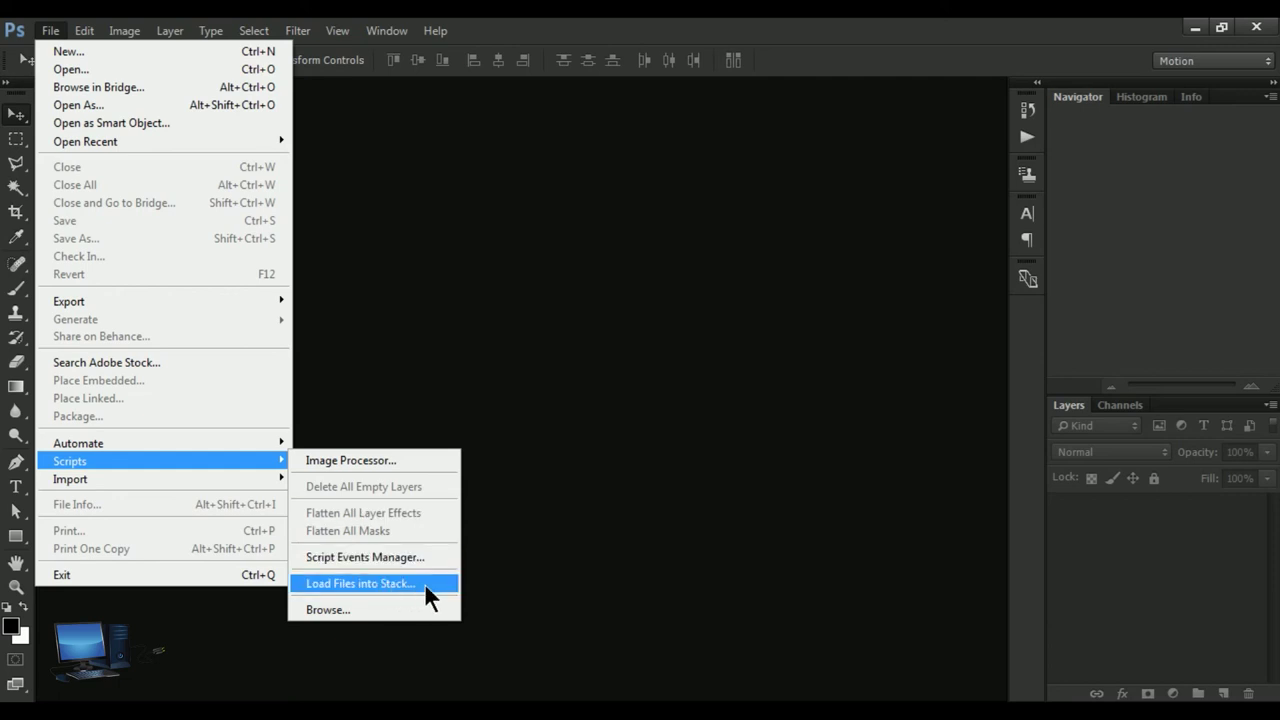
click(424, 582)
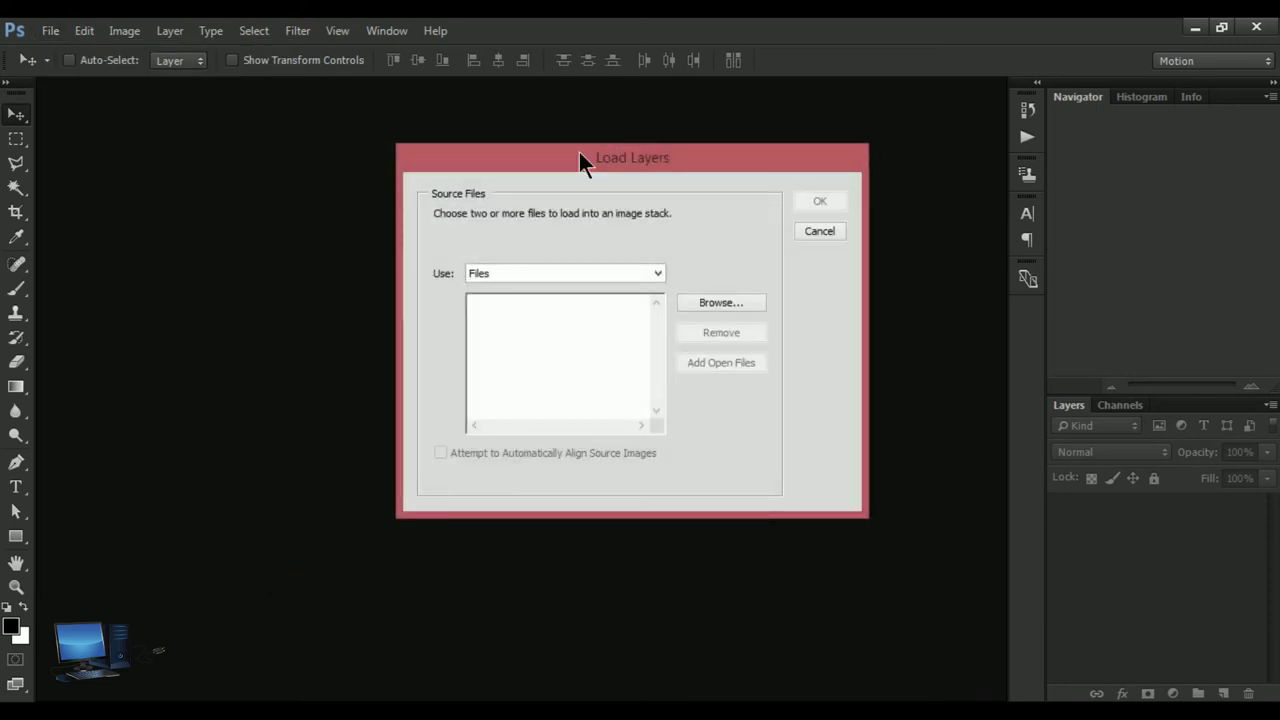
drag(538, 161, 439, 158)
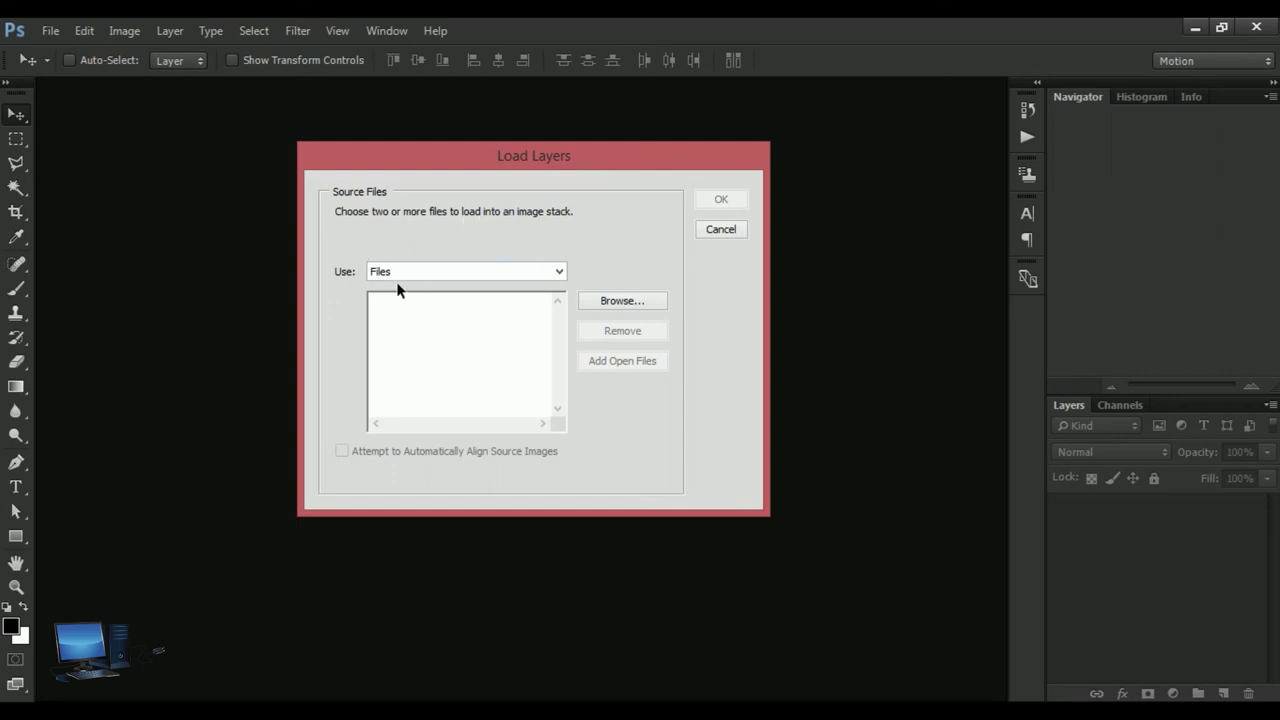
click(560, 272)
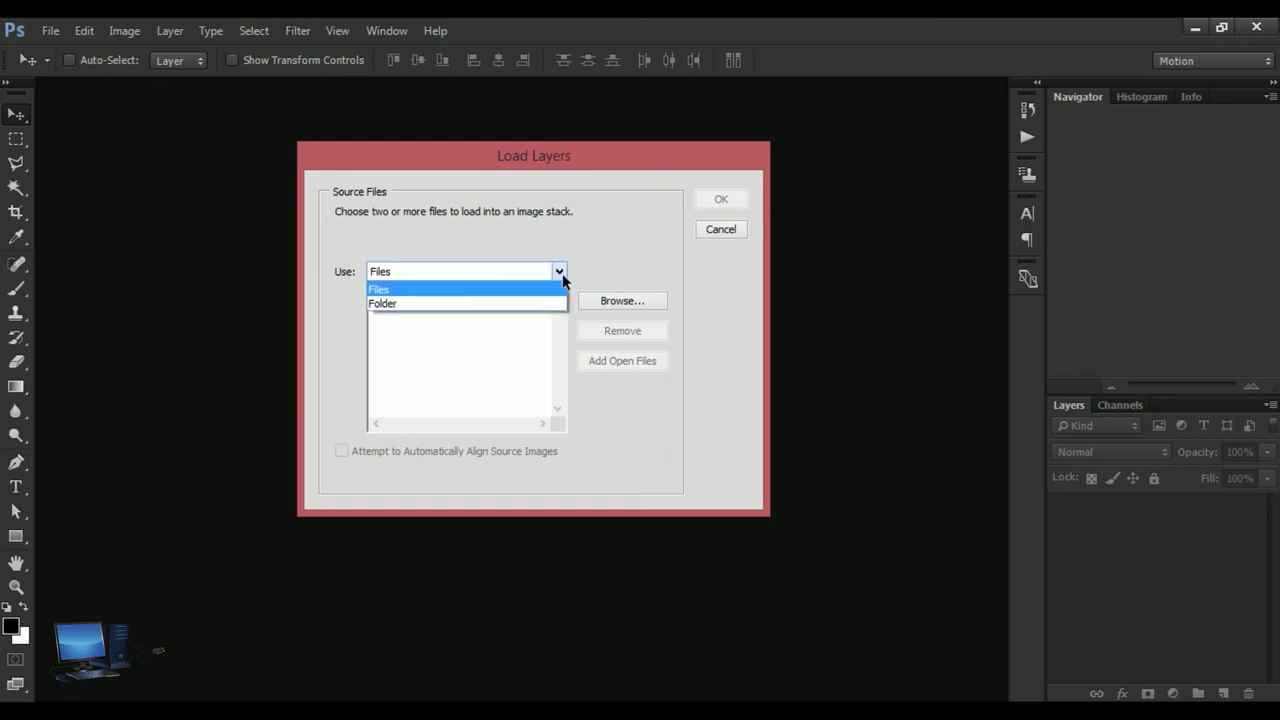
click(402, 290)
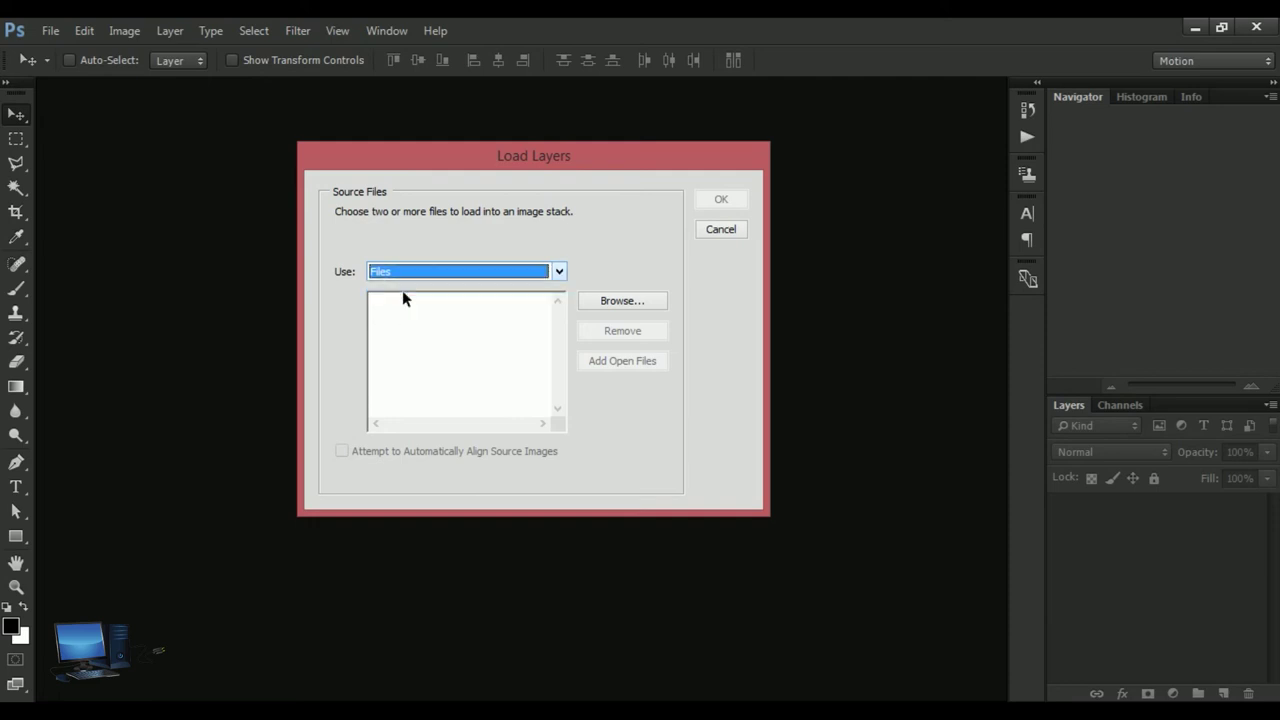
click(625, 305)
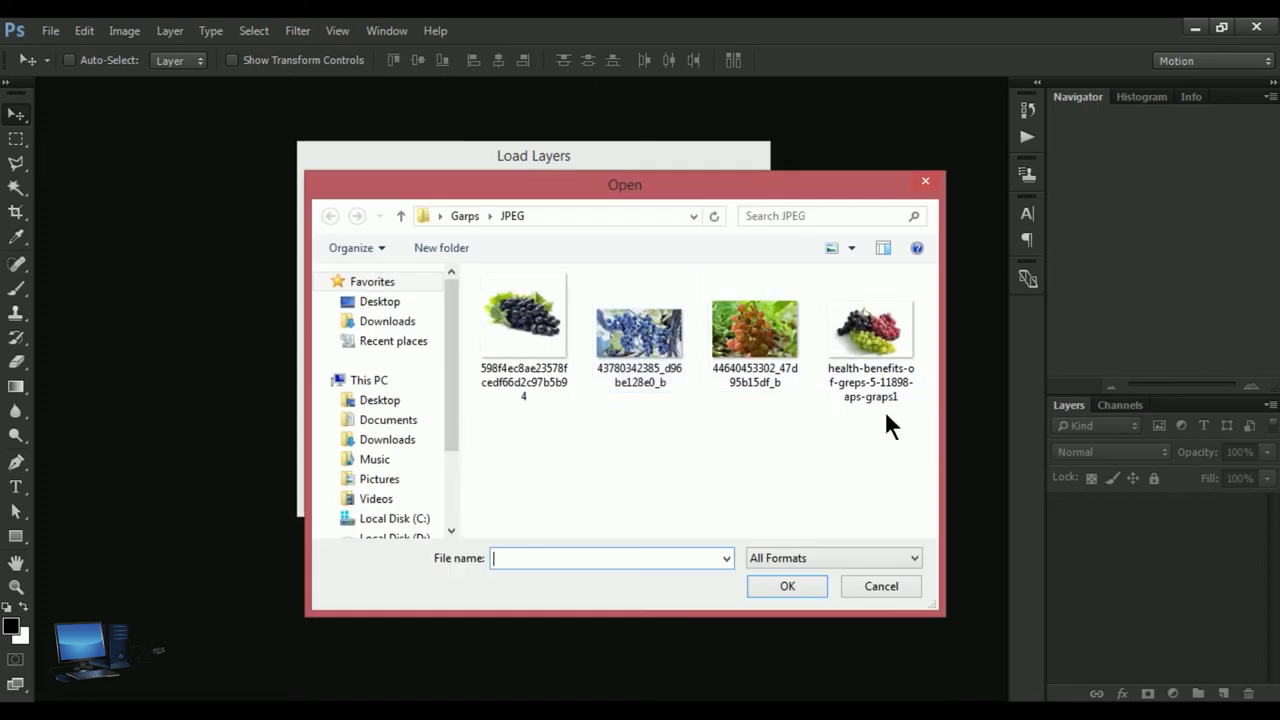
drag(918, 412, 535, 320)
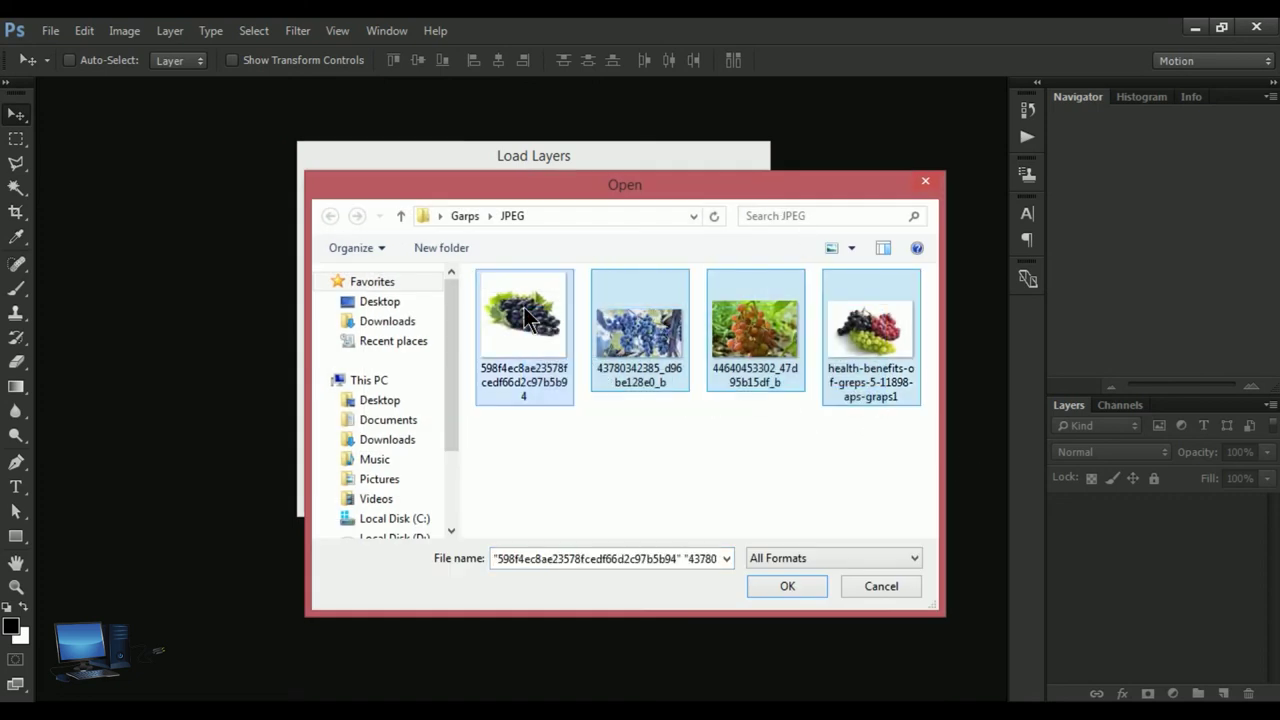
click(801, 582)
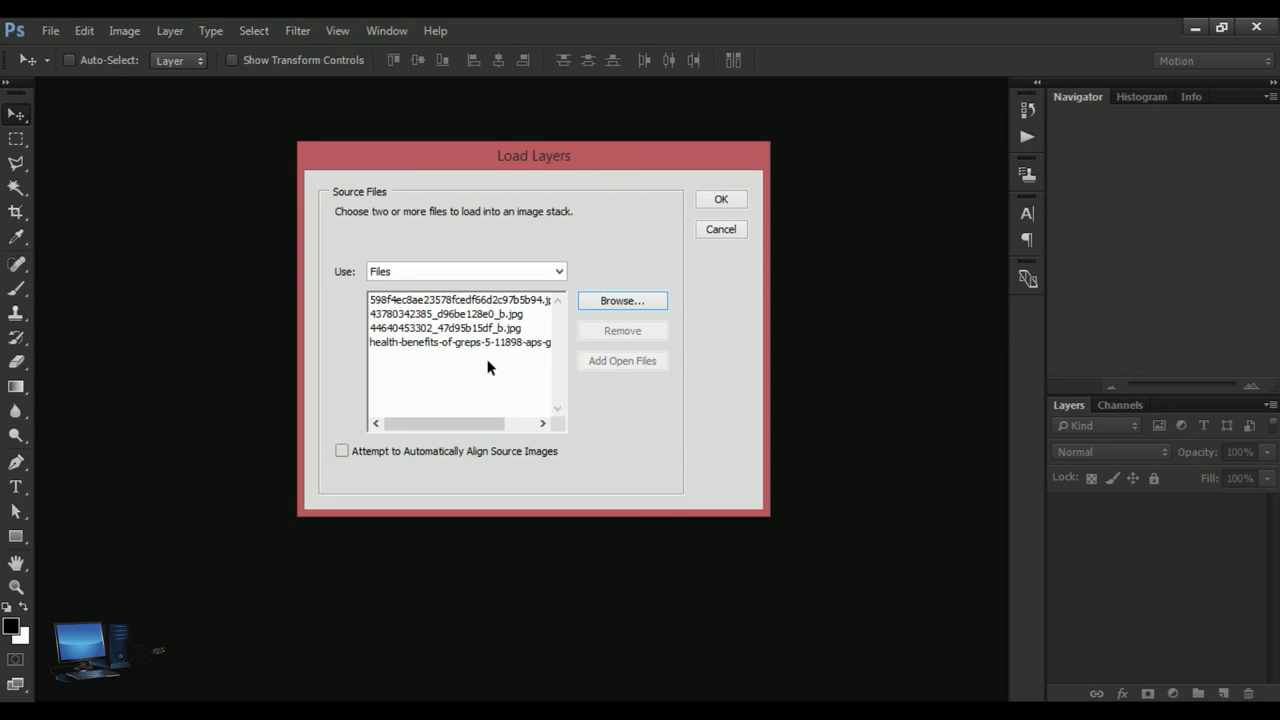
click(342, 451)
click(721, 199)
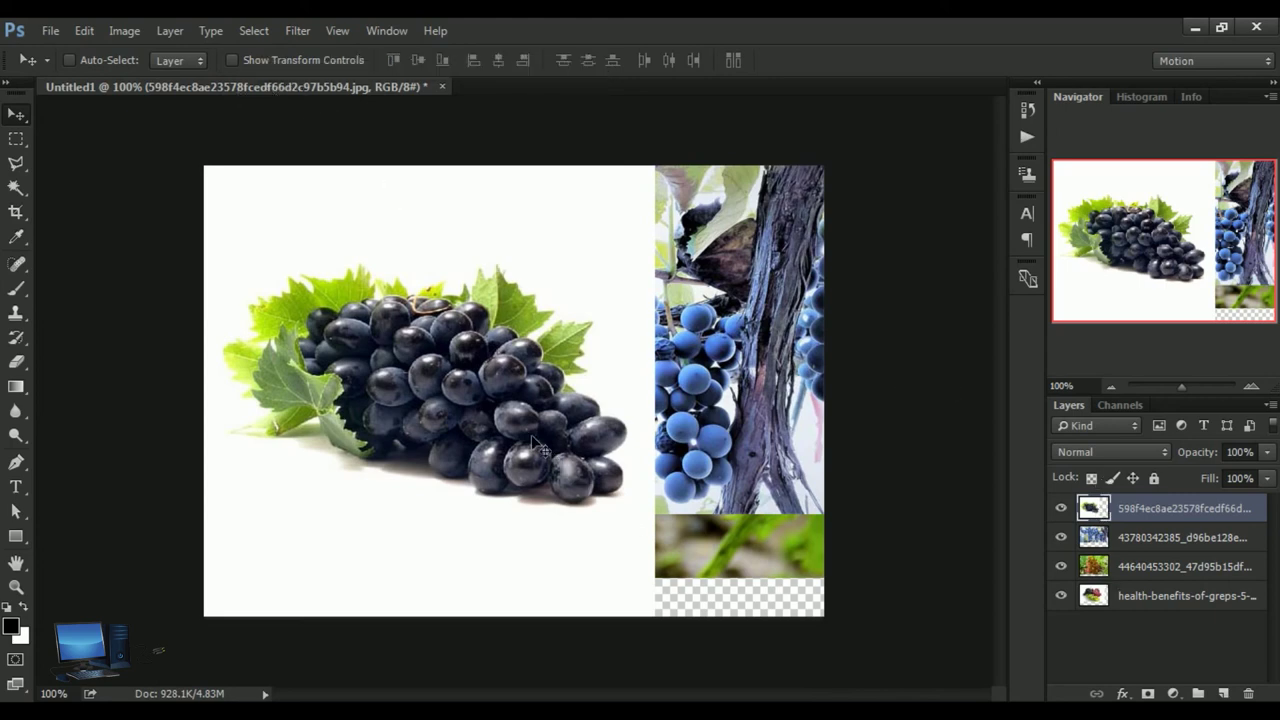
Shift the dark grapes photo right and move its layer below the blue vine grapes layer
mouse_move(481, 394)
mouse_down()
mouse_move(579, 390)
mouse_move(559, 372)
mouse_up()
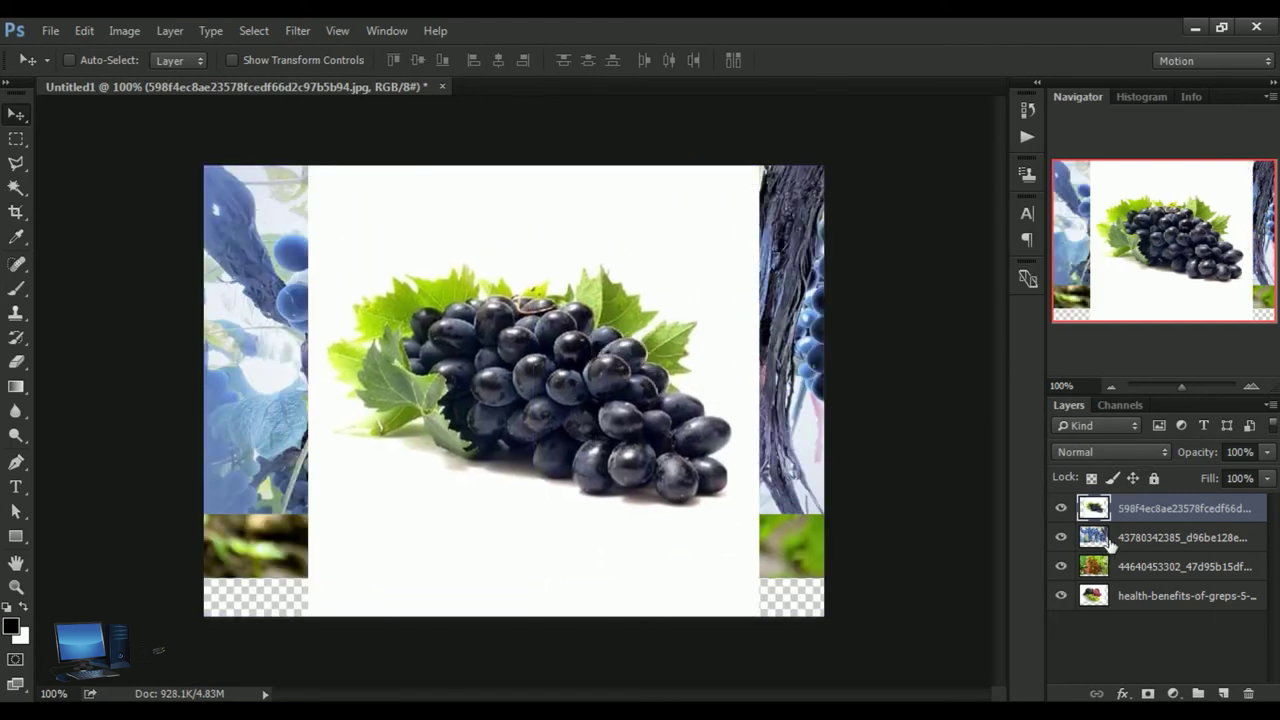
key(alt+bracketleft)
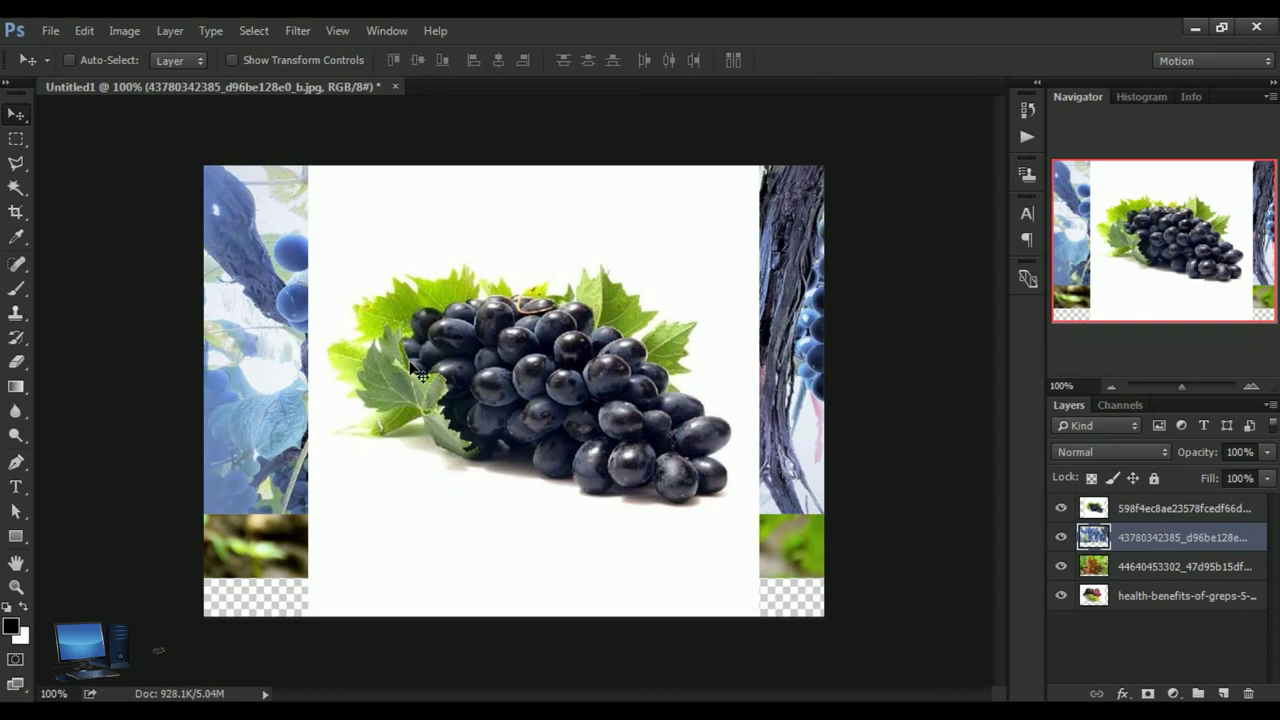
mouse_move(304, 435)
mouse_down()
mouse_move(302, 450)
mouse_move(308, 412)
mouse_up()
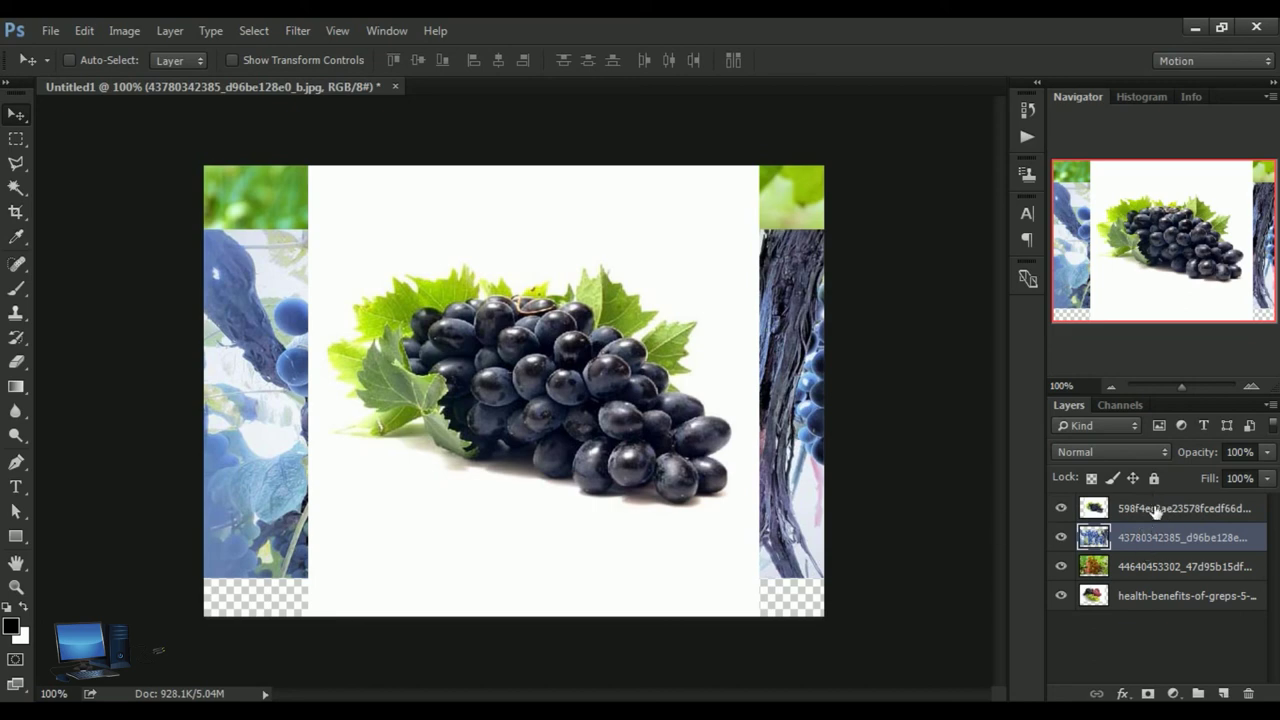
drag(1156, 512, 1156, 568)
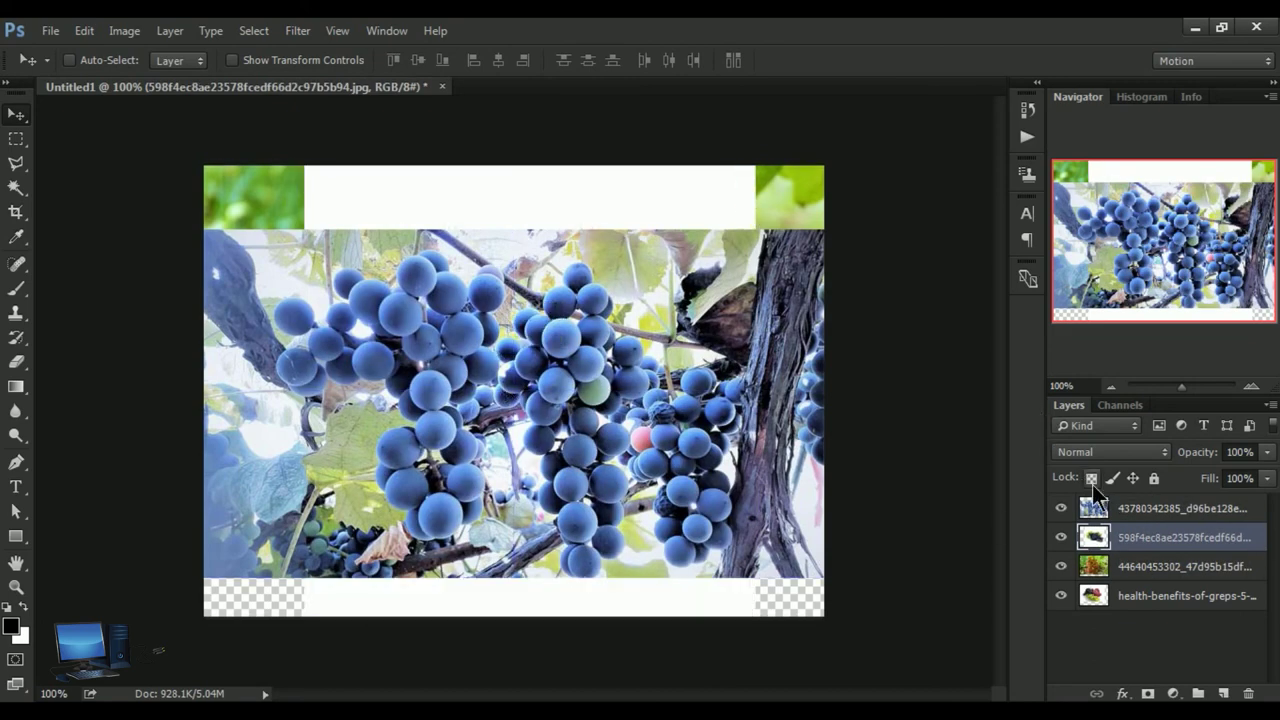
Line the blue vine grapes photo up with the canvas's left edge, then close without saving
drag(535, 408, 515, 392)
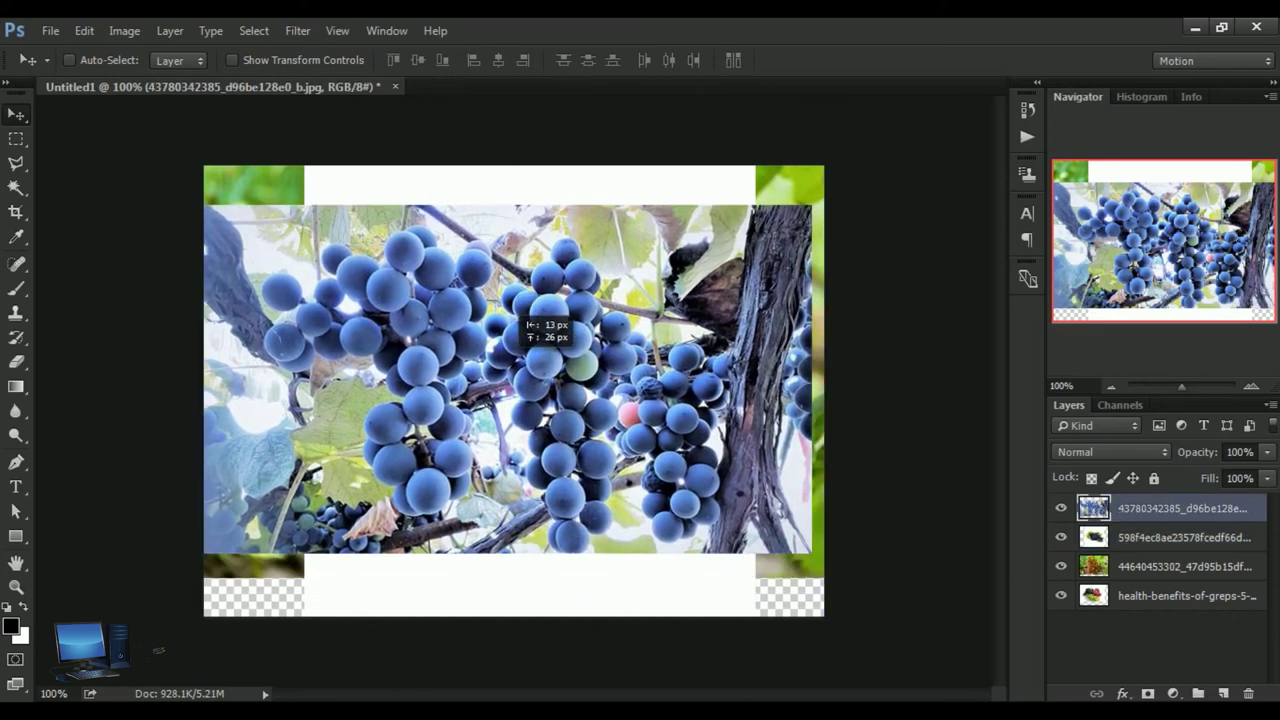
drag(502, 316, 531, 344)
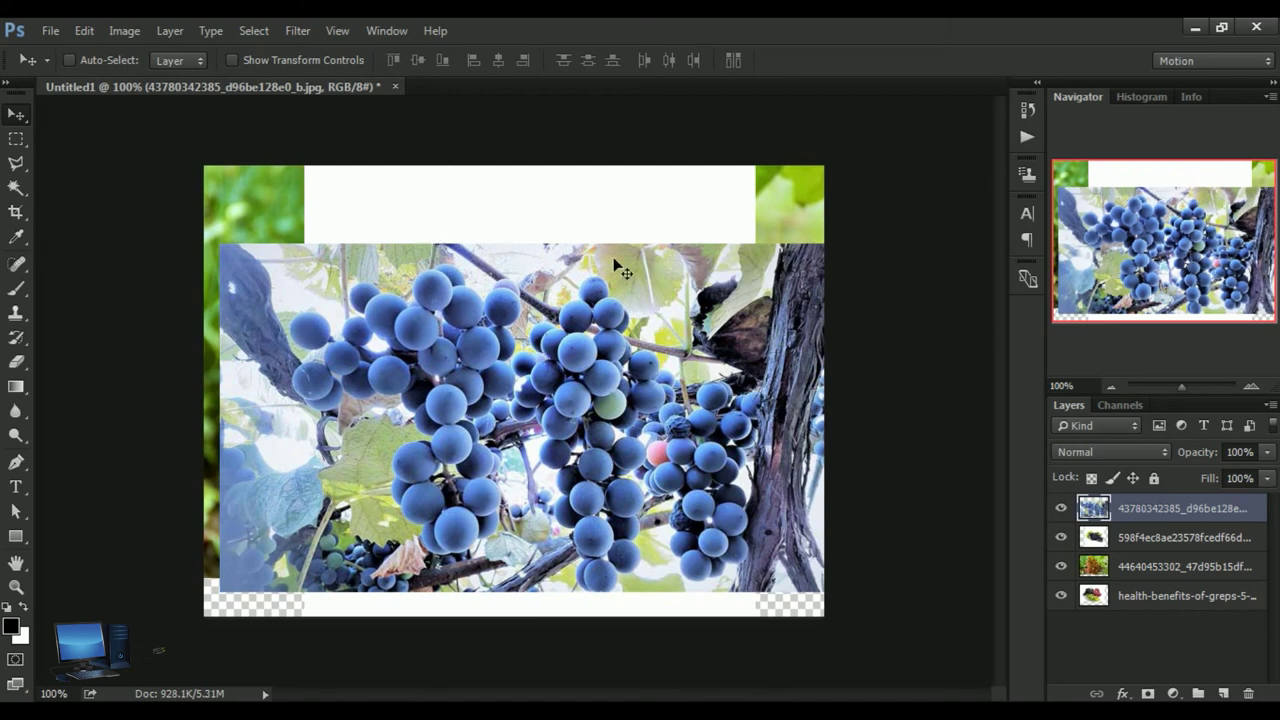
drag(540, 400, 524, 400)
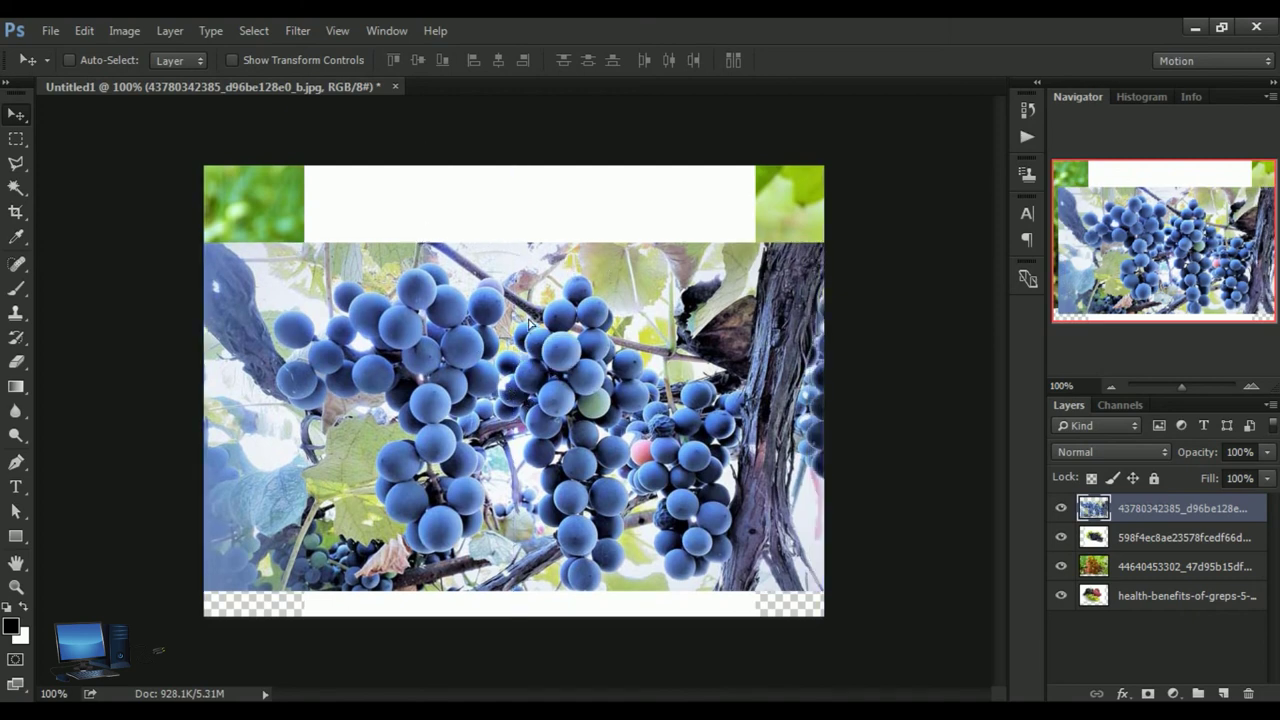
click(395, 87)
click(684, 287)
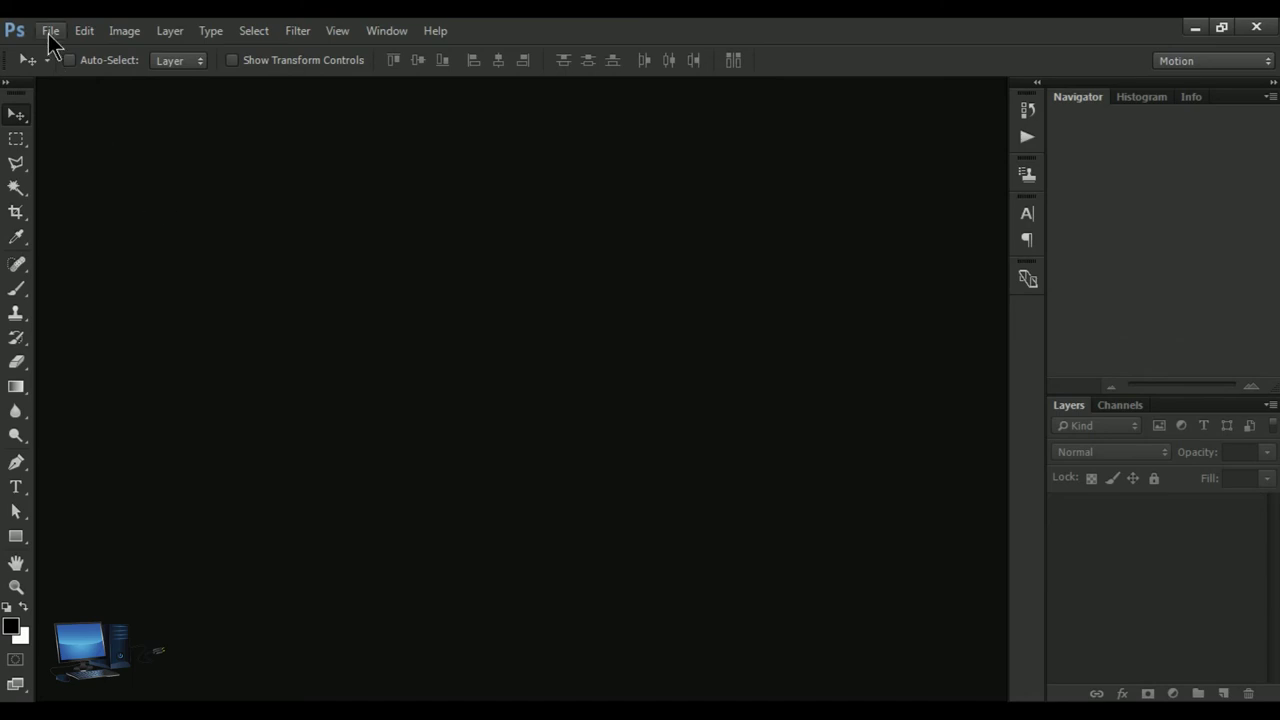
click(50, 31)
mouse_move(160, 461)
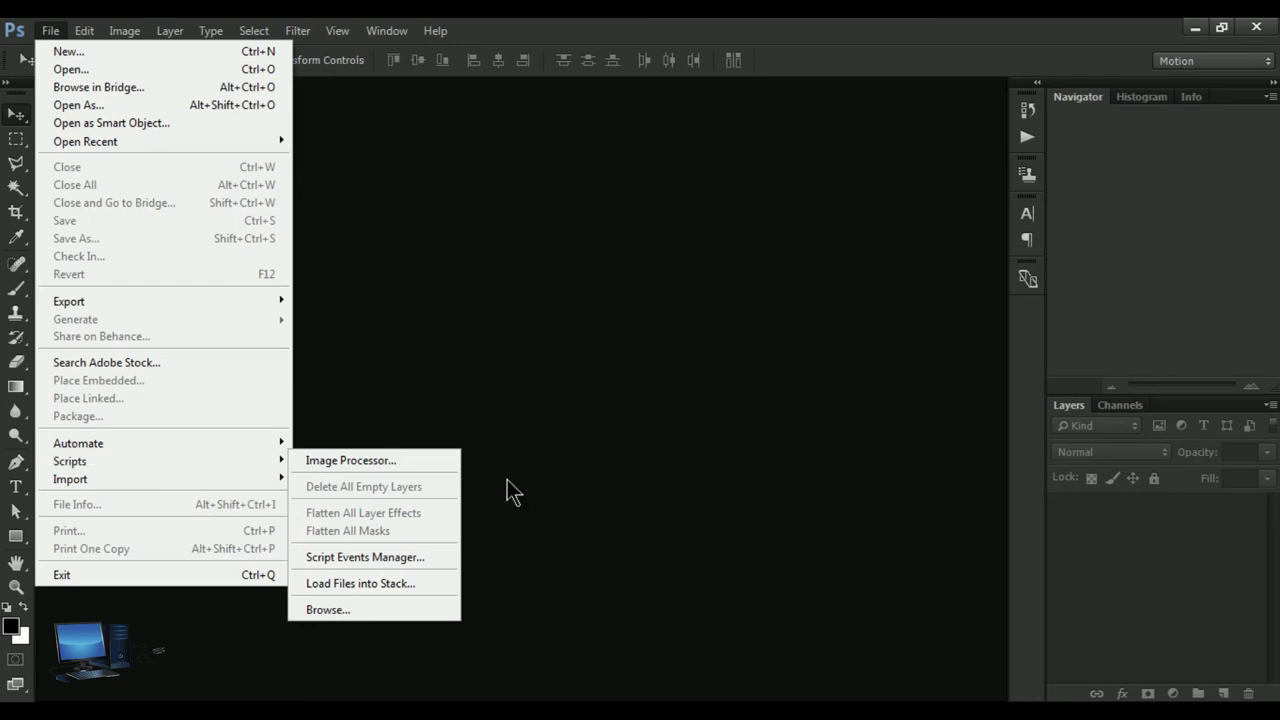
click(388, 620)
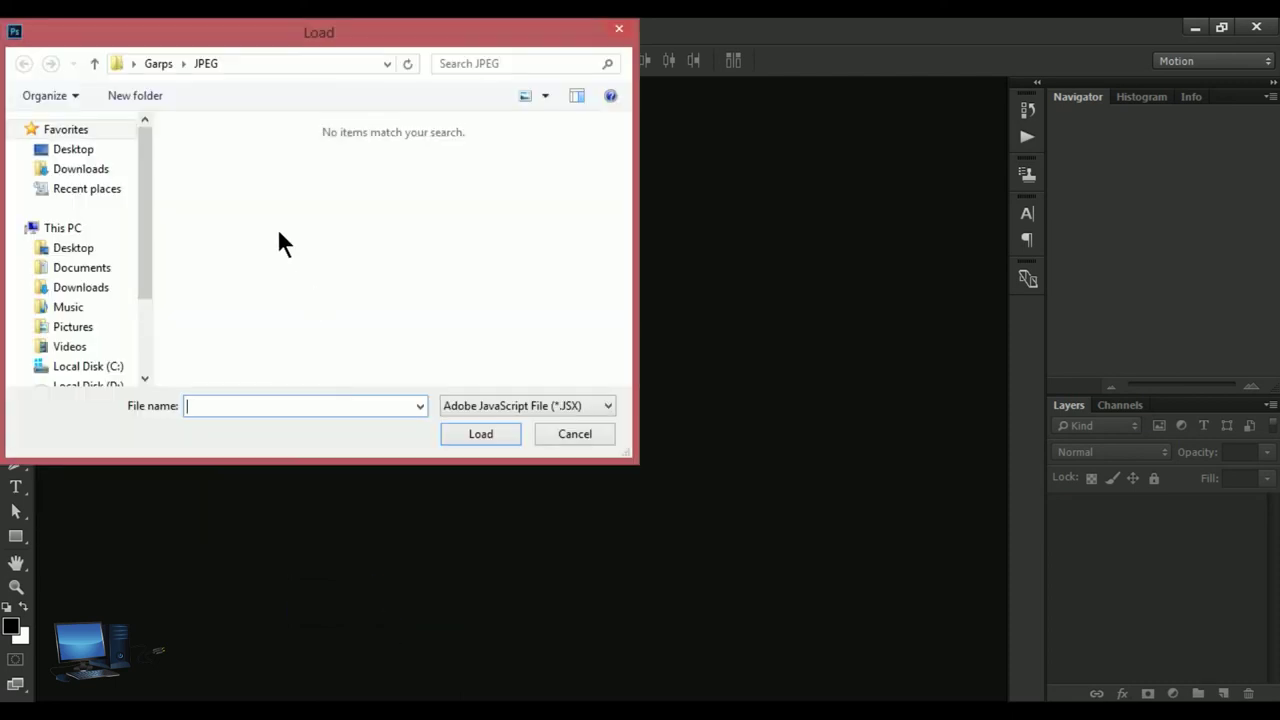
drag(276, 37, 462, 122)
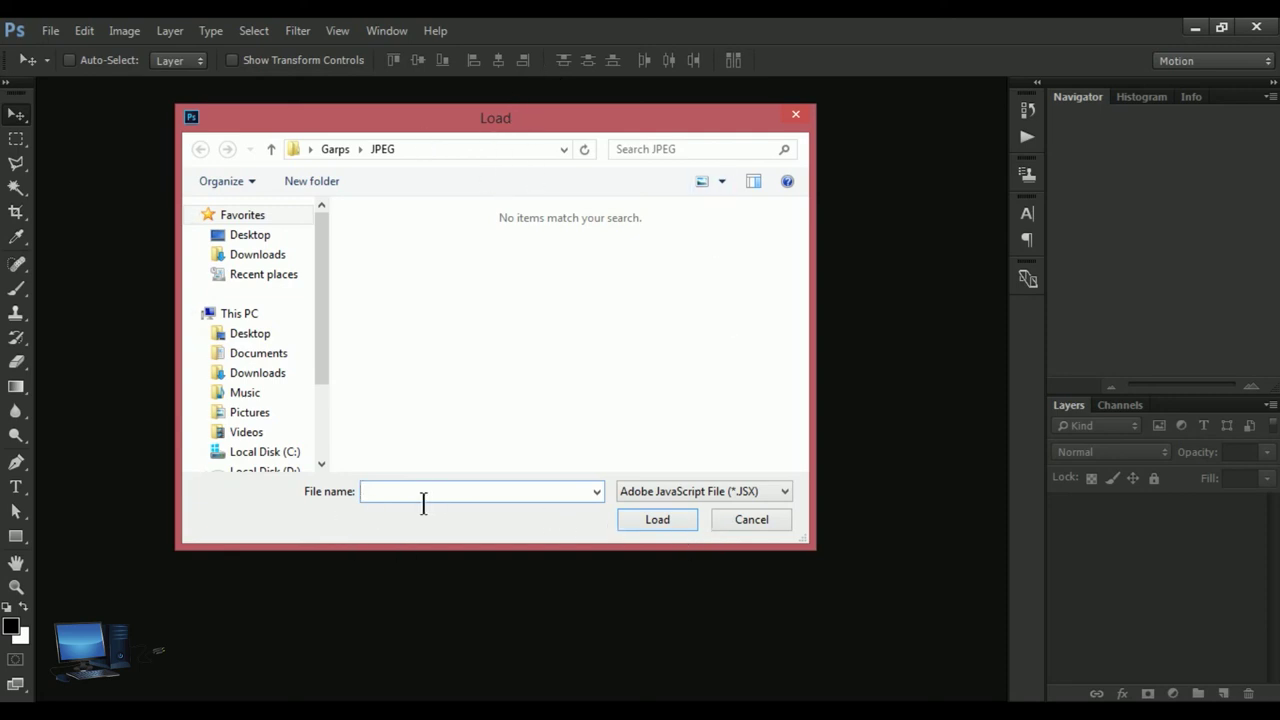
click(781, 489)
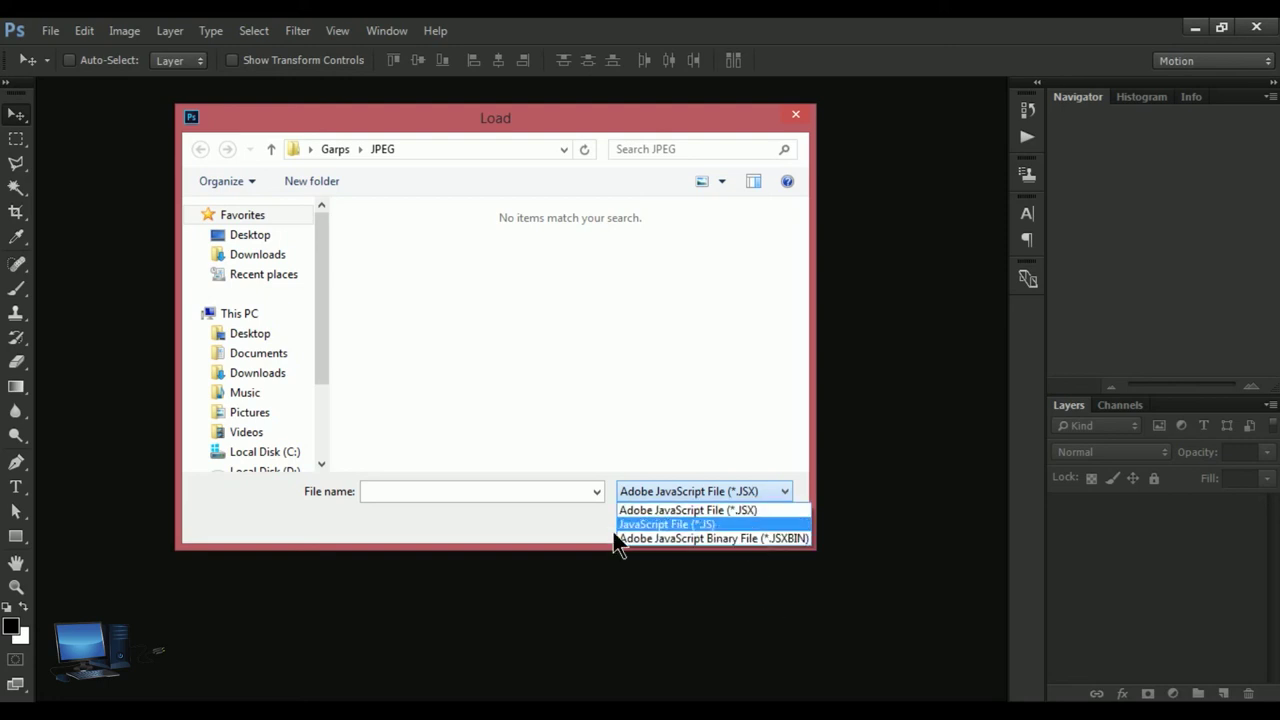
click(572, 515)
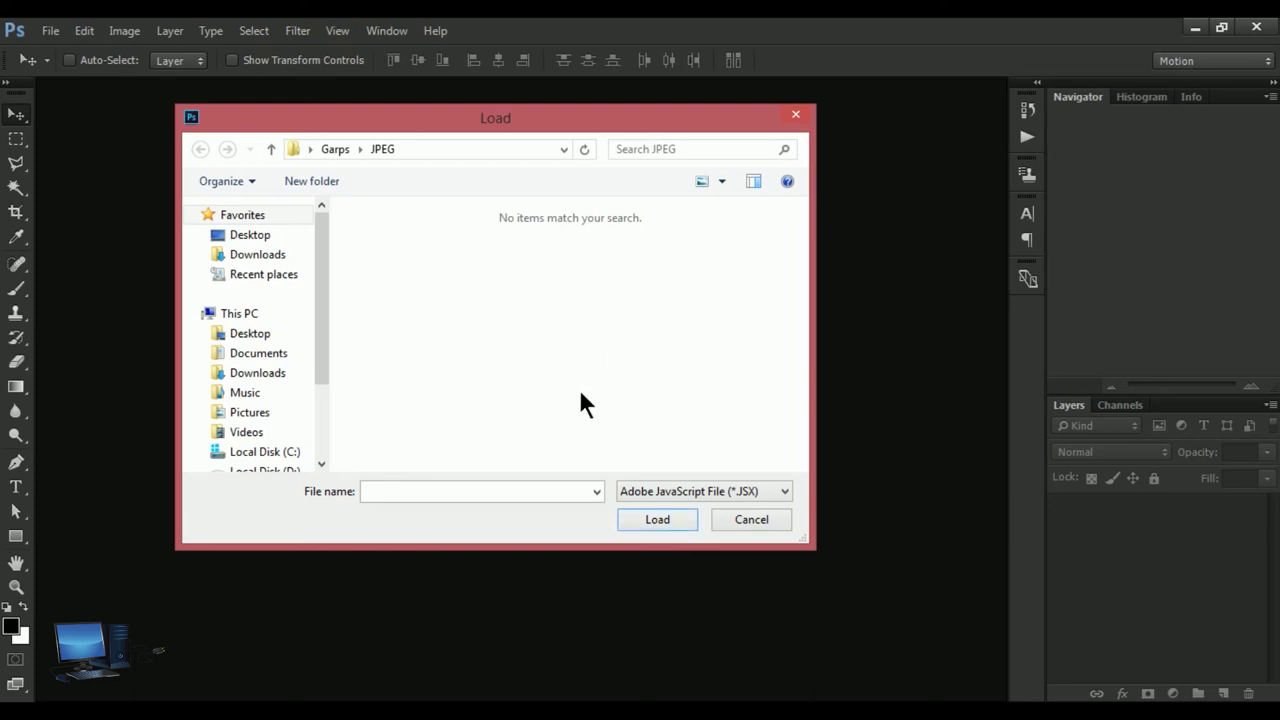
click(796, 117)
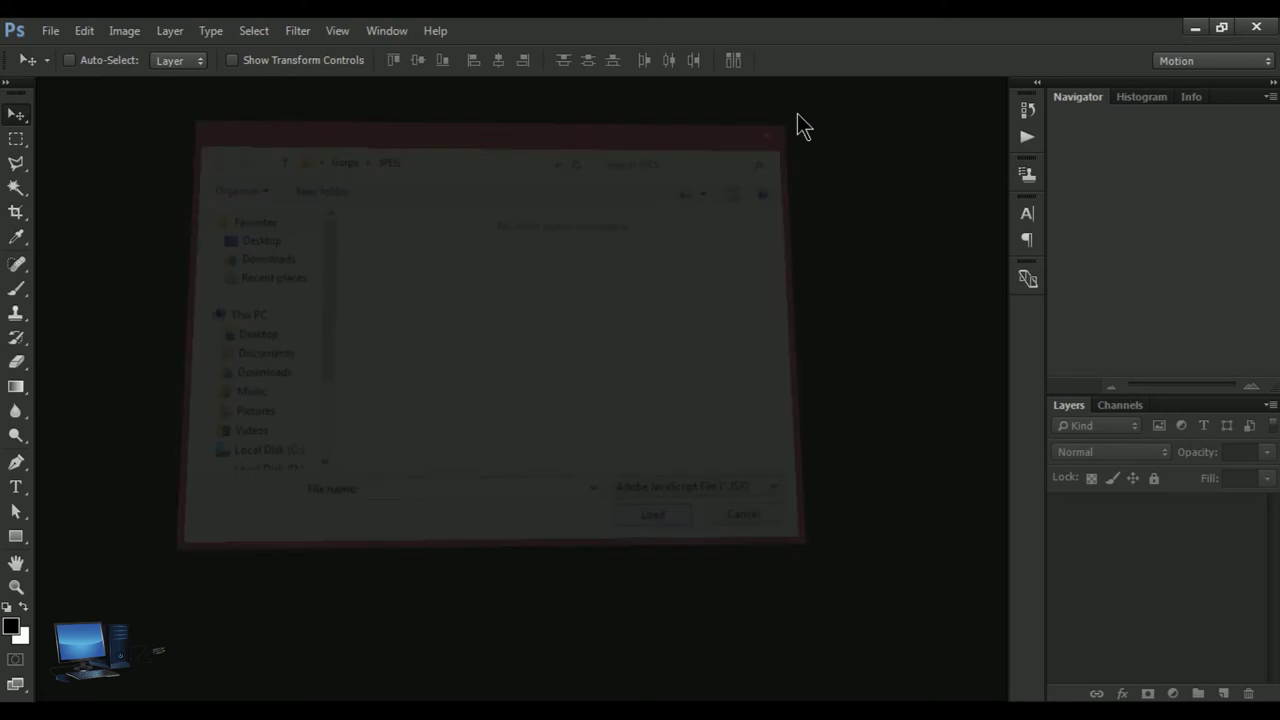
Open the File menu with no document open
click(50, 31)
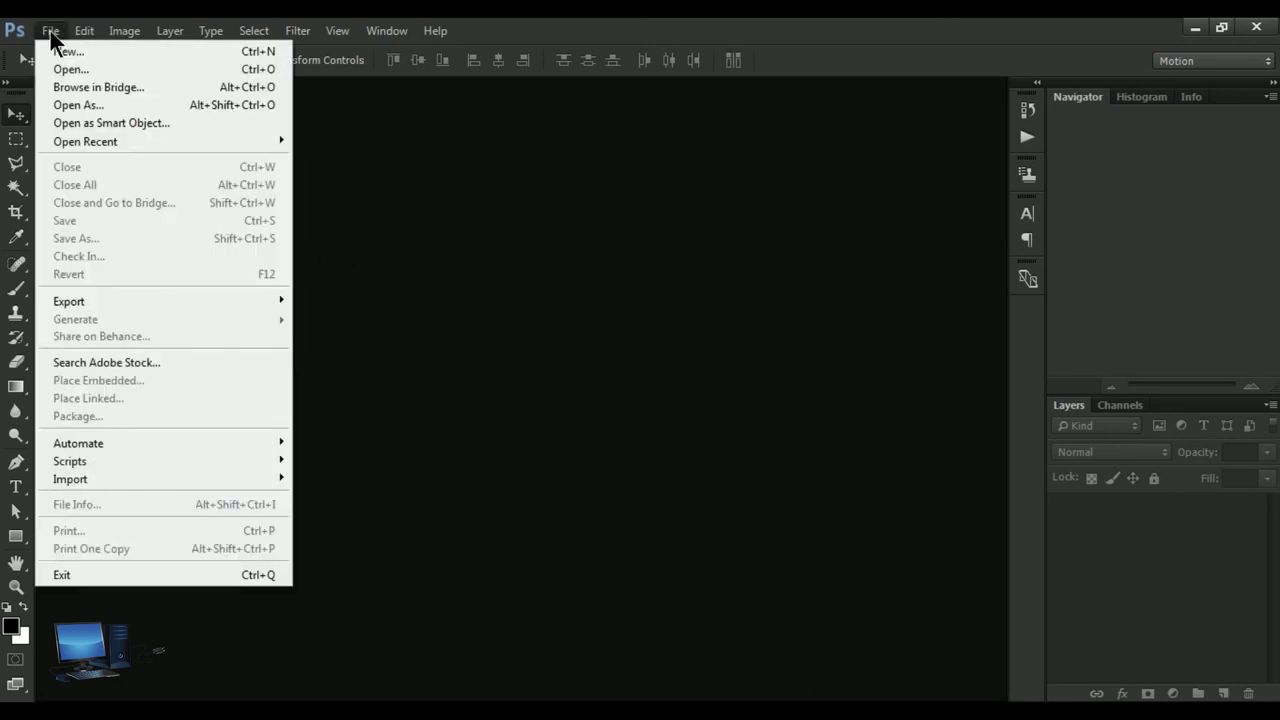